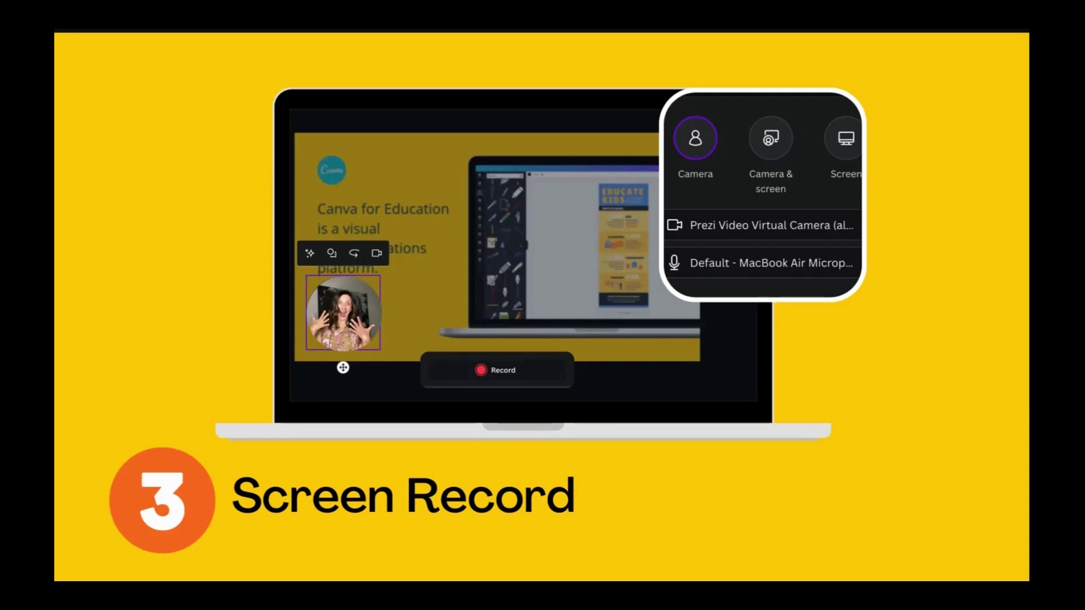
{"action": "left_click", "coordinate": [945, 327]}
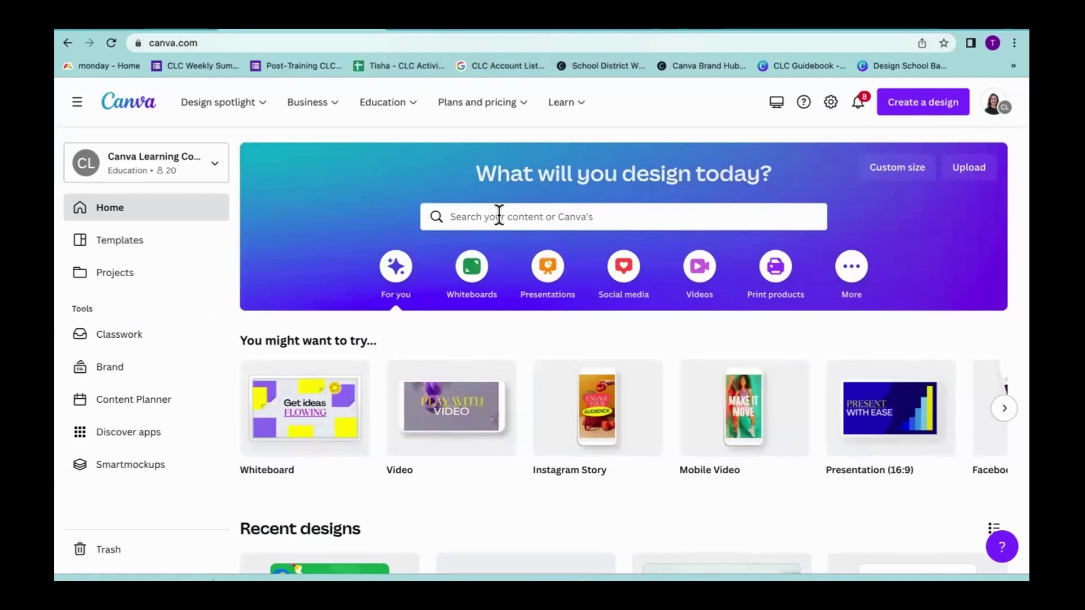
- Show the video design types on the home page and look through the available formats, from Video to Pinterest Video Pin
{"action": "left_click", "coordinate": [695, 271]}
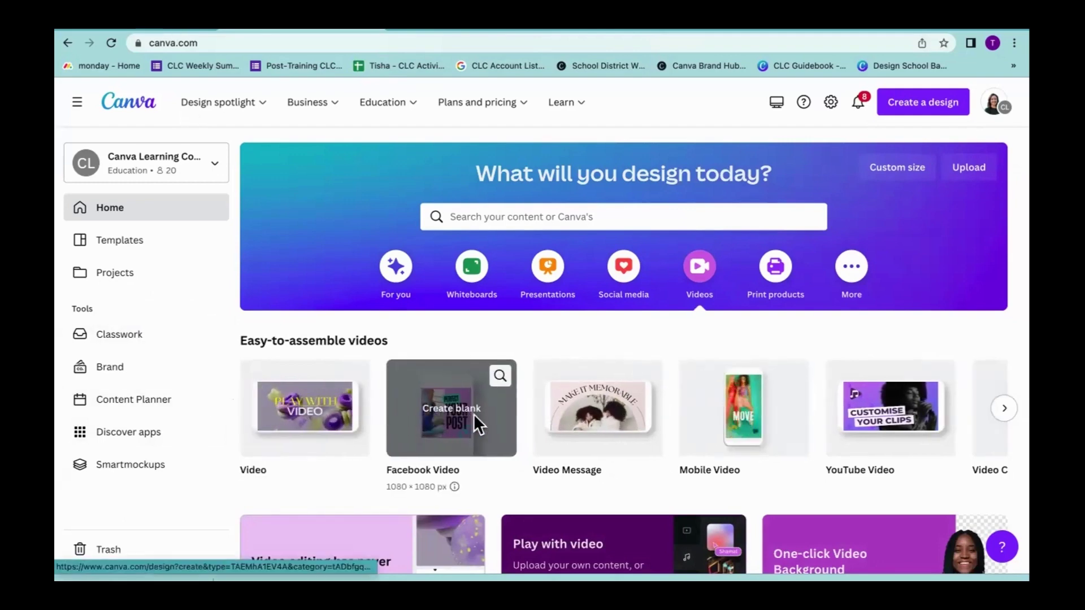
{"action": "scroll", "coordinate": [508, 420], "scroll_direction": "right", "scroll_amount": 3}
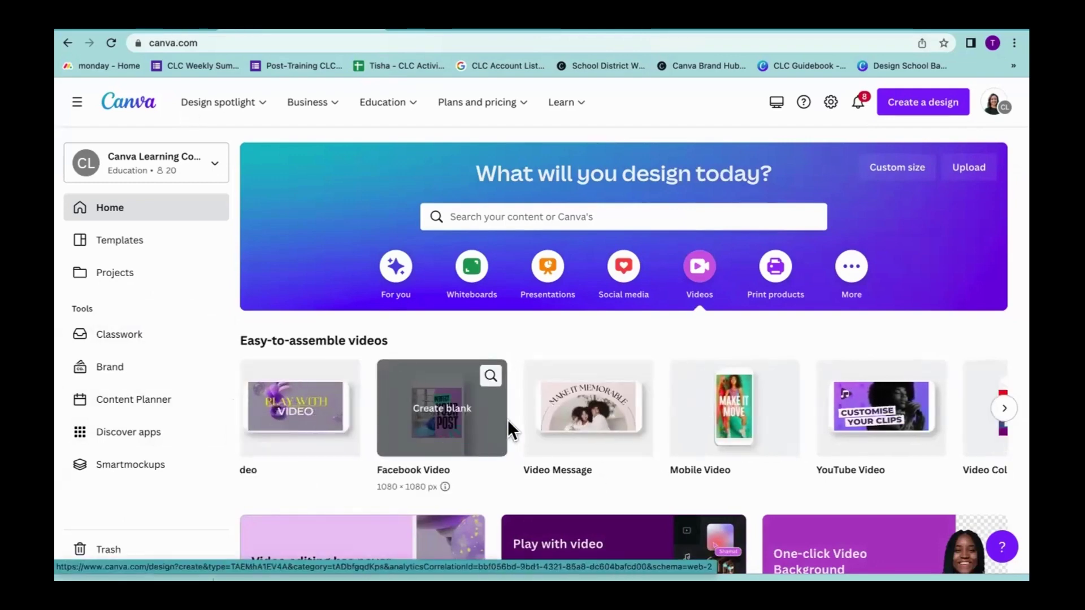
{"action": "scroll", "coordinate": [507, 419], "scroll_direction": "right", "scroll_amount": 5}
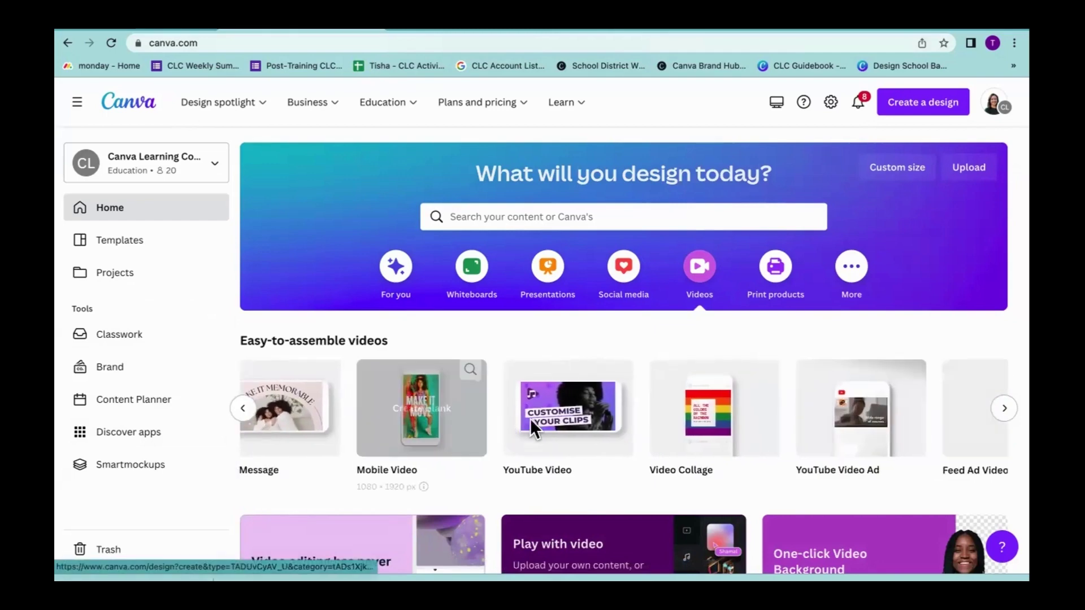
{"action": "scroll", "coordinate": [633, 399], "scroll_direction": "right", "scroll_amount": 4}
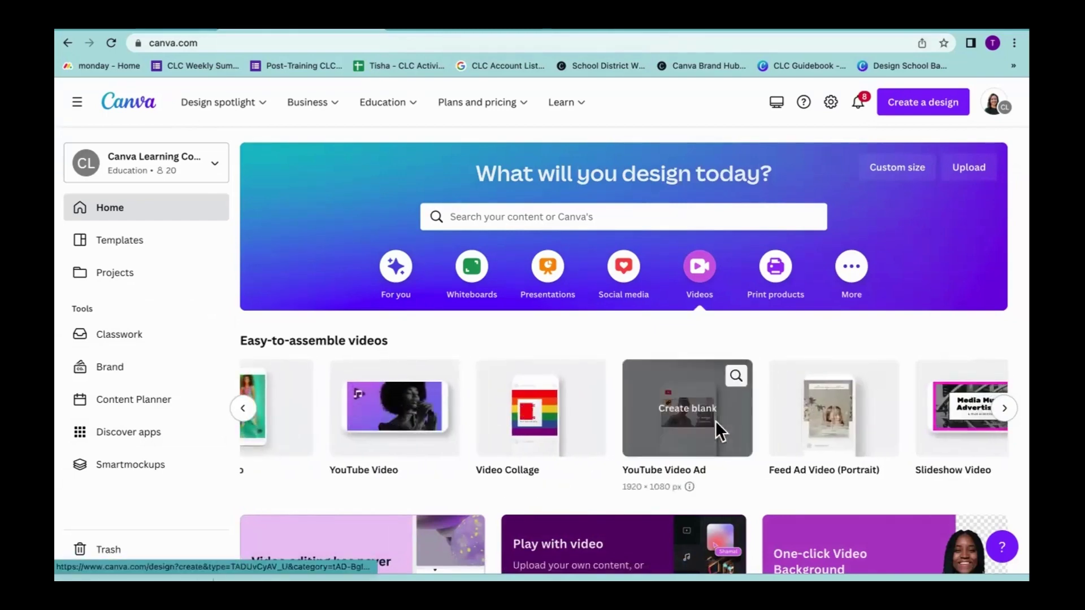
{"action": "scroll", "coordinate": [712, 418], "scroll_direction": "right", "scroll_amount": 4}
{"action": "scroll", "coordinate": [715, 420], "scroll_direction": "right", "scroll_amount": 4}
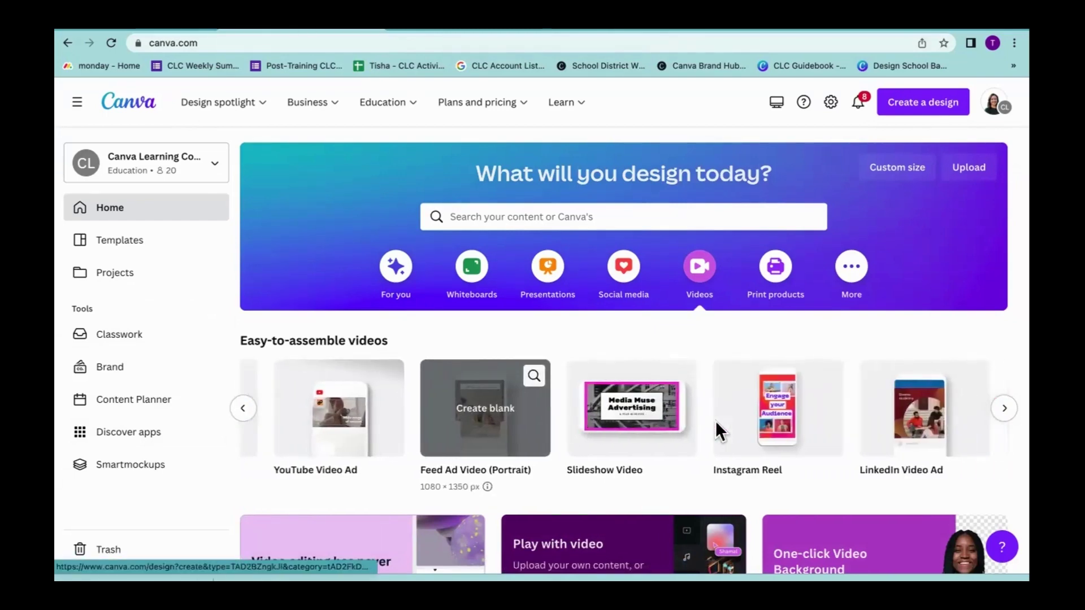
{"action": "scroll", "coordinate": [715, 420], "scroll_direction": "right", "scroll_amount": 5}
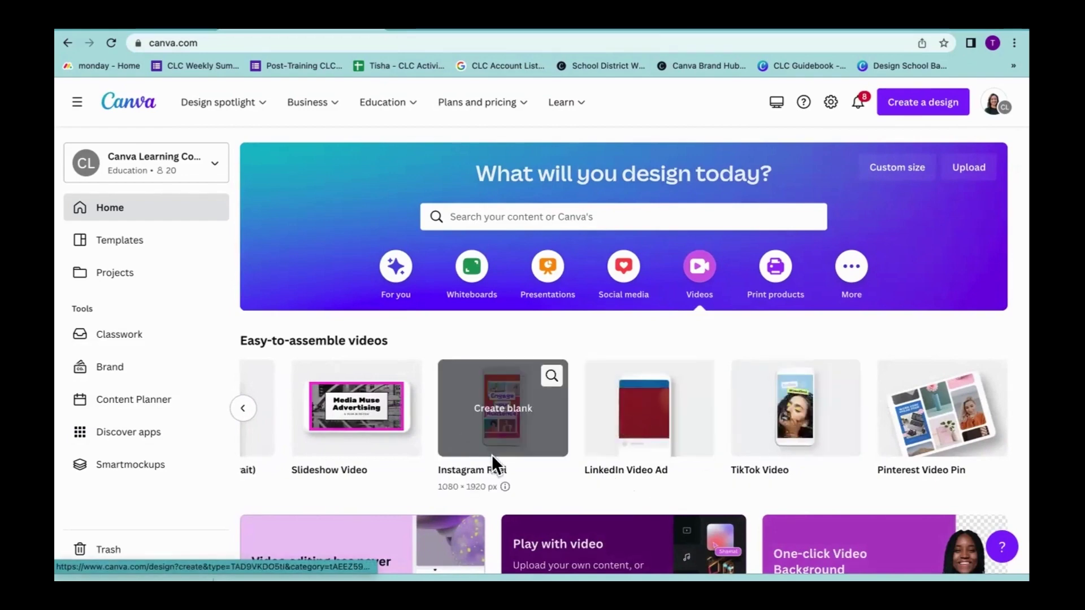
- Browse the home page's video templates, including the Facebook Videos, Video Messages and Mobile Videos collections
{"action": "scroll", "coordinate": [492, 454], "scroll_direction": "down", "scroll_amount": 2}
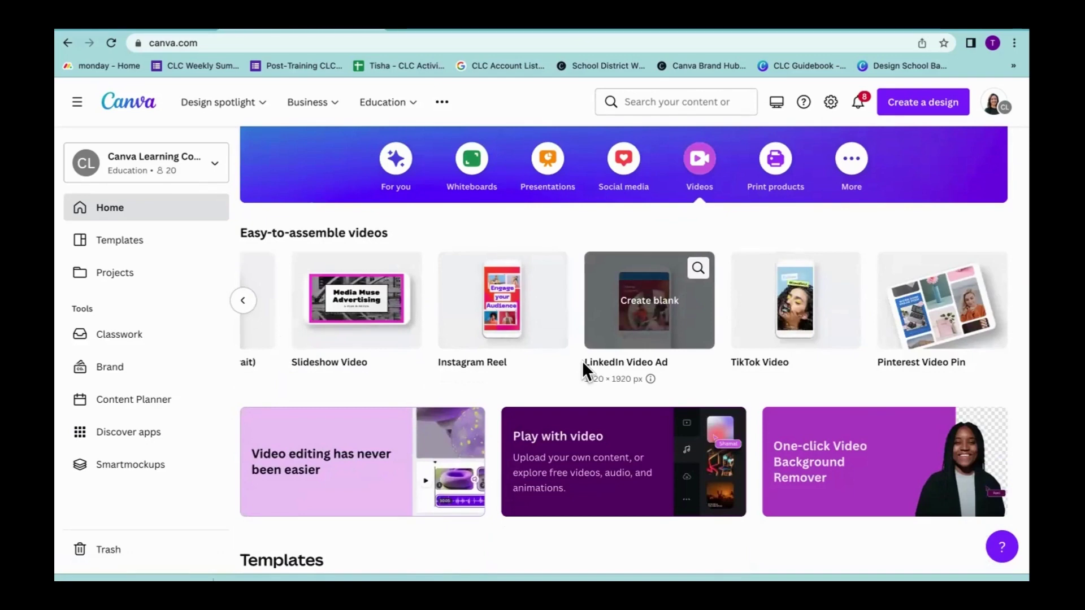
{"action": "scroll", "coordinate": [582, 361], "scroll_direction": "left", "scroll_amount": 1}
{"action": "scroll", "coordinate": [583, 410], "scroll_direction": "down", "scroll_amount": 5}
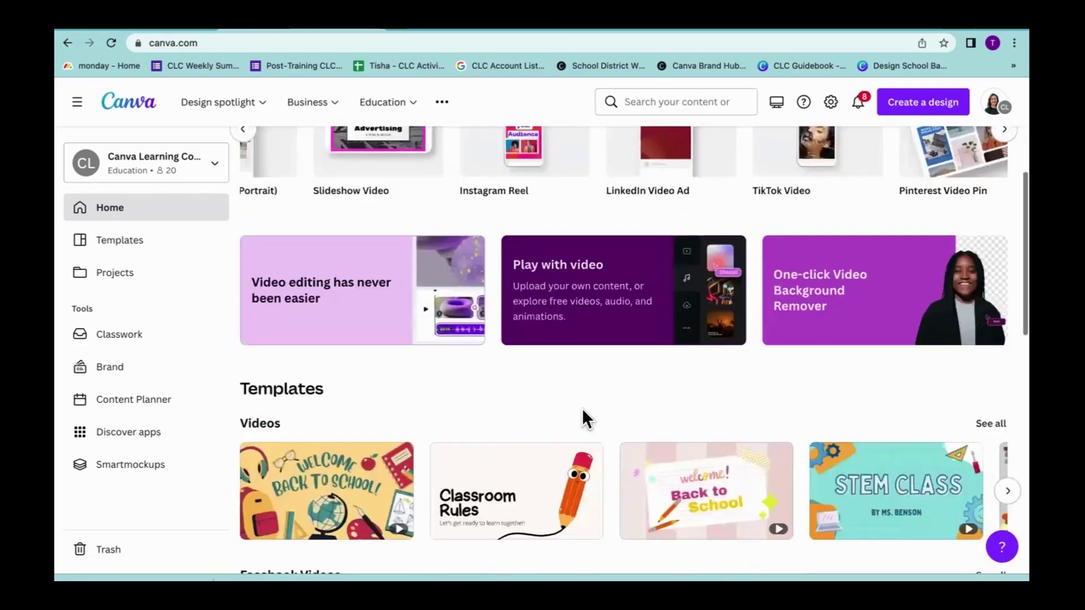
{"action": "scroll", "coordinate": [582, 410], "scroll_direction": "down", "scroll_amount": 2}
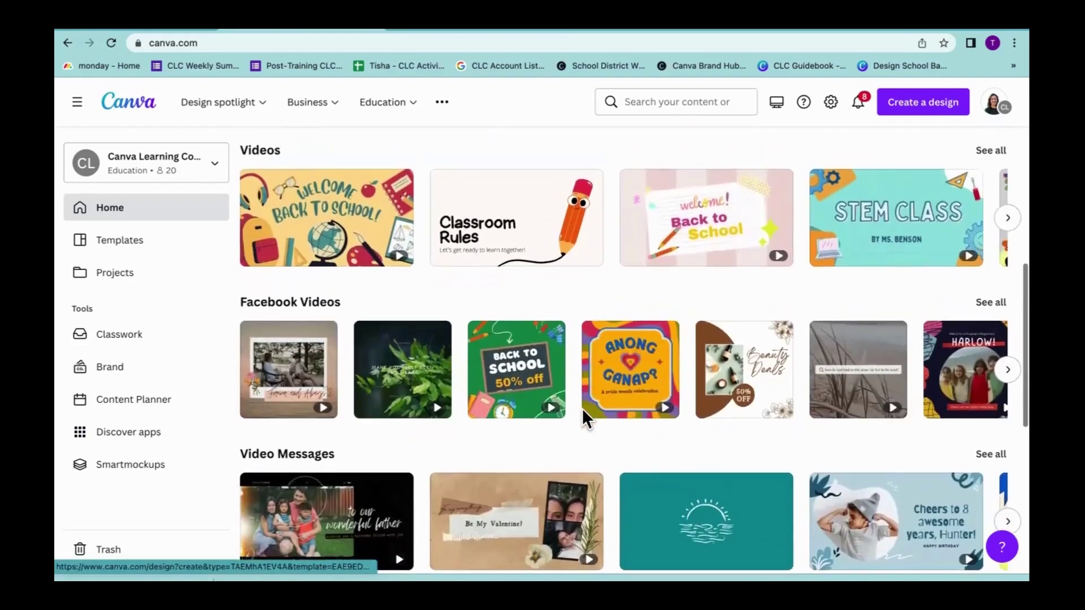
{"action": "scroll", "coordinate": [582, 408], "scroll_direction": "down", "scroll_amount": 2}
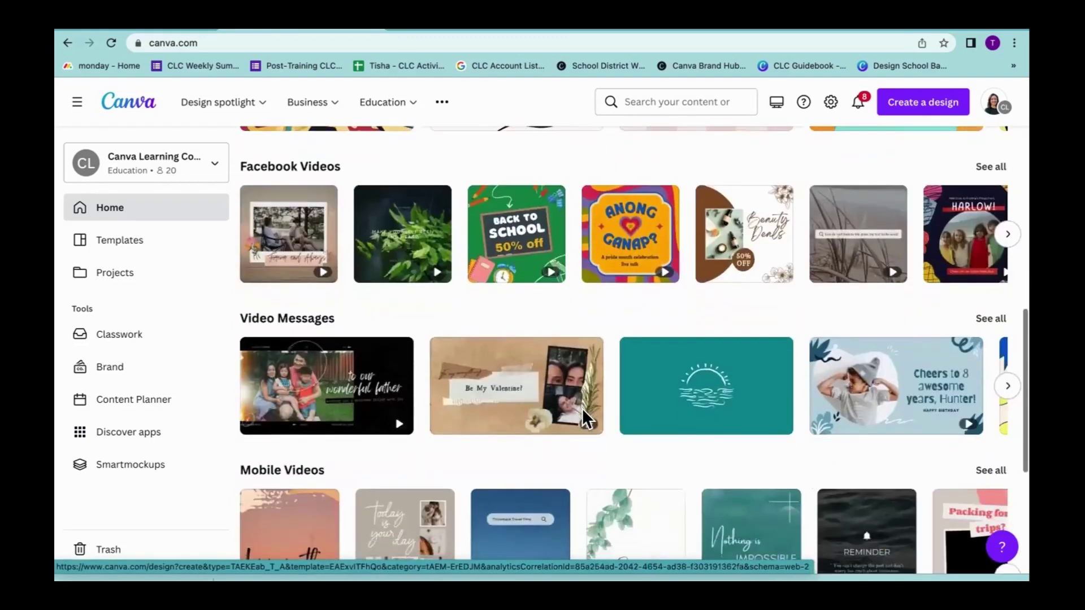
{"action": "scroll", "coordinate": [668, 390], "scroll_direction": "down", "scroll_amount": 2}
{"action": "scroll", "coordinate": [835, 249], "scroll_direction": "right", "scroll_amount": 10}
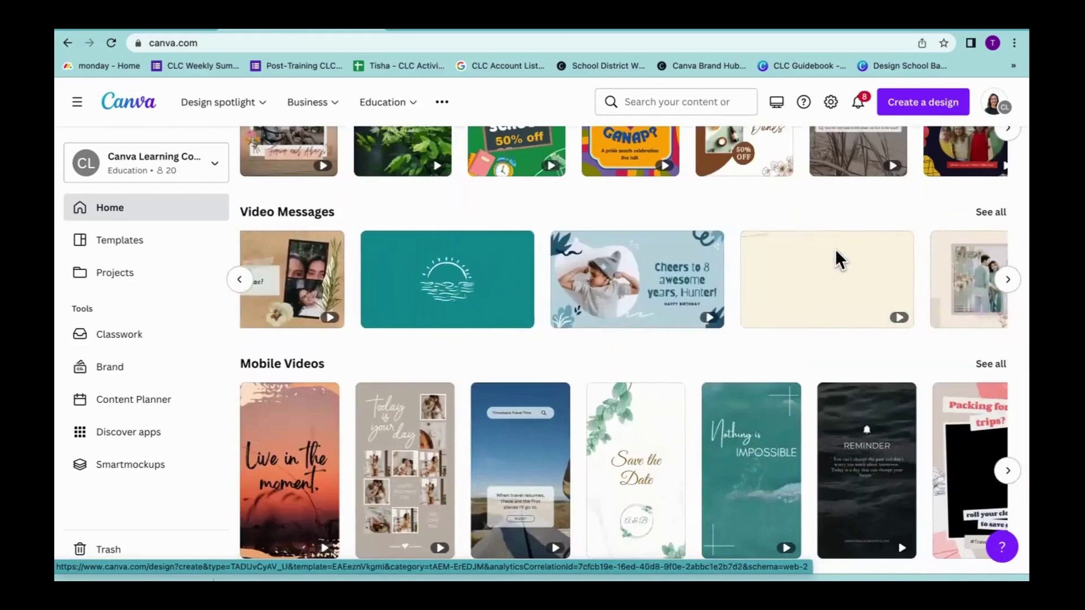
{"action": "scroll", "coordinate": [835, 249], "scroll_direction": "right", "scroll_amount": 13}
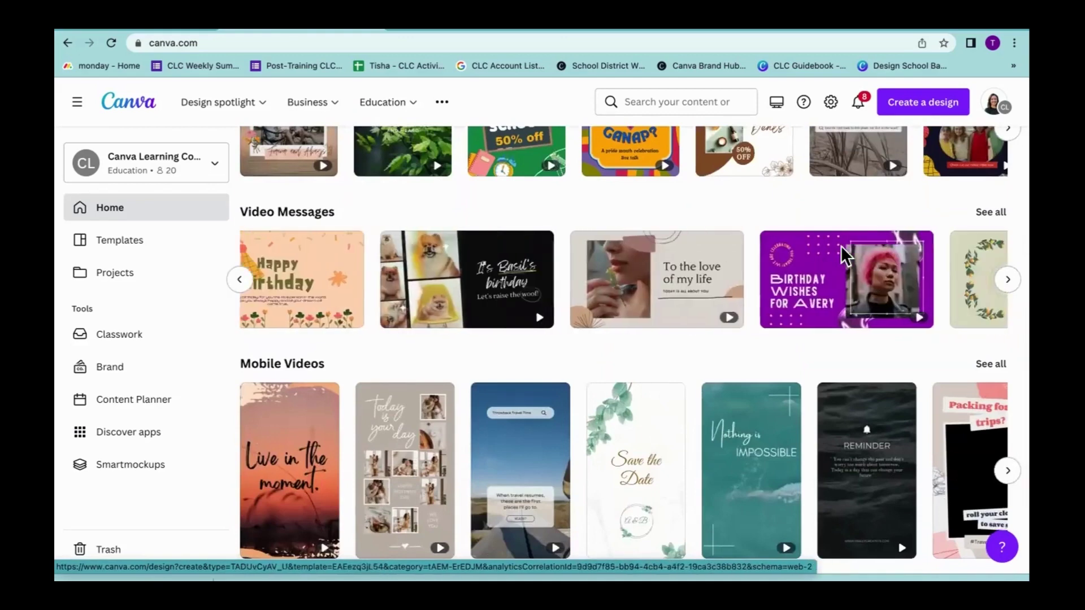
{"action": "scroll", "coordinate": [841, 245], "scroll_direction": "right", "scroll_amount": 9}
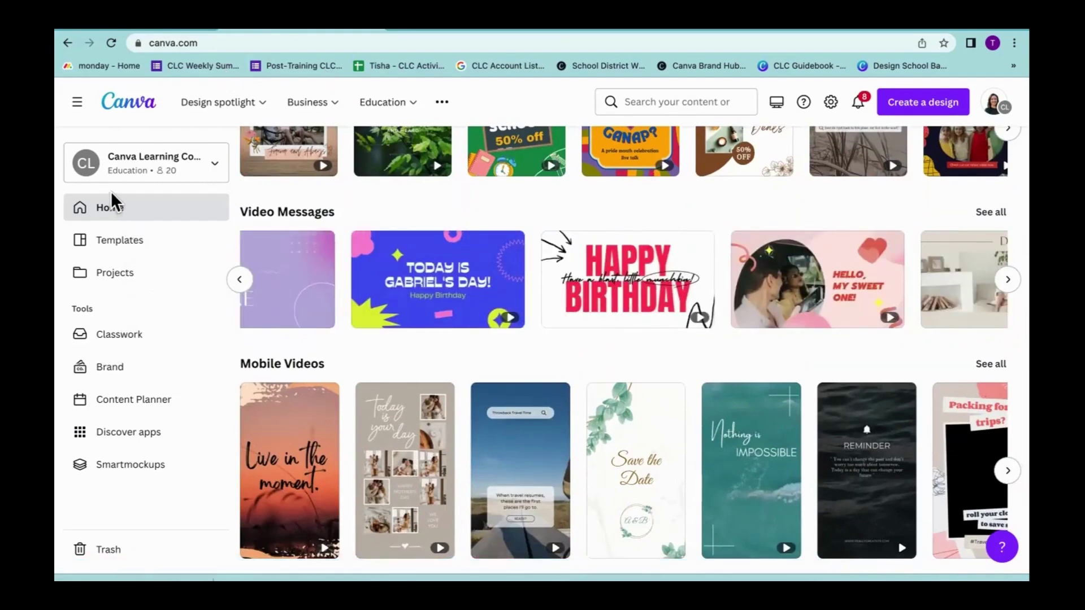
{"action": "scroll", "coordinate": [304, 299], "scroll_direction": "up", "scroll_amount": 4}
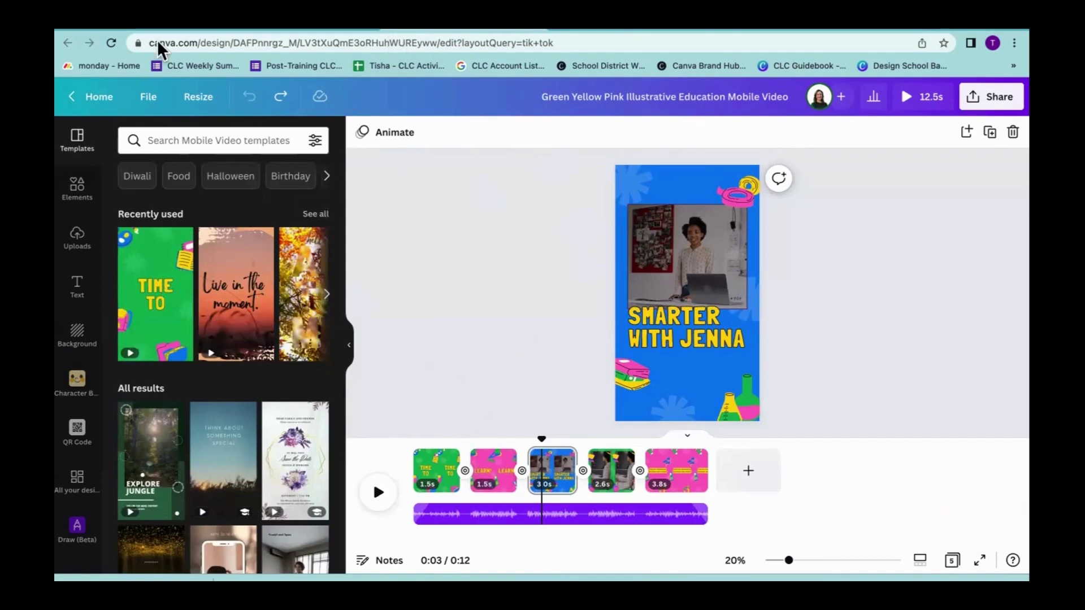
- Try the purple "Back to School" mobile video template on the third page and undo the replacement
{"action": "scroll", "coordinate": [172, 334], "scroll_direction": "down", "scroll_amount": 1}
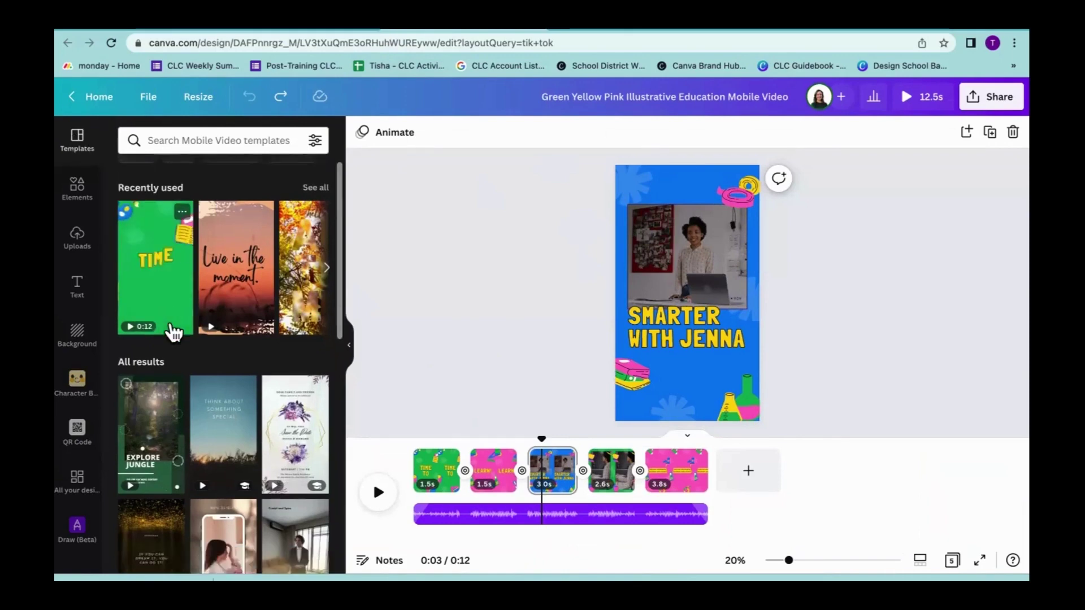
{"action": "scroll", "coordinate": [173, 332], "scroll_direction": "down", "scroll_amount": 10}
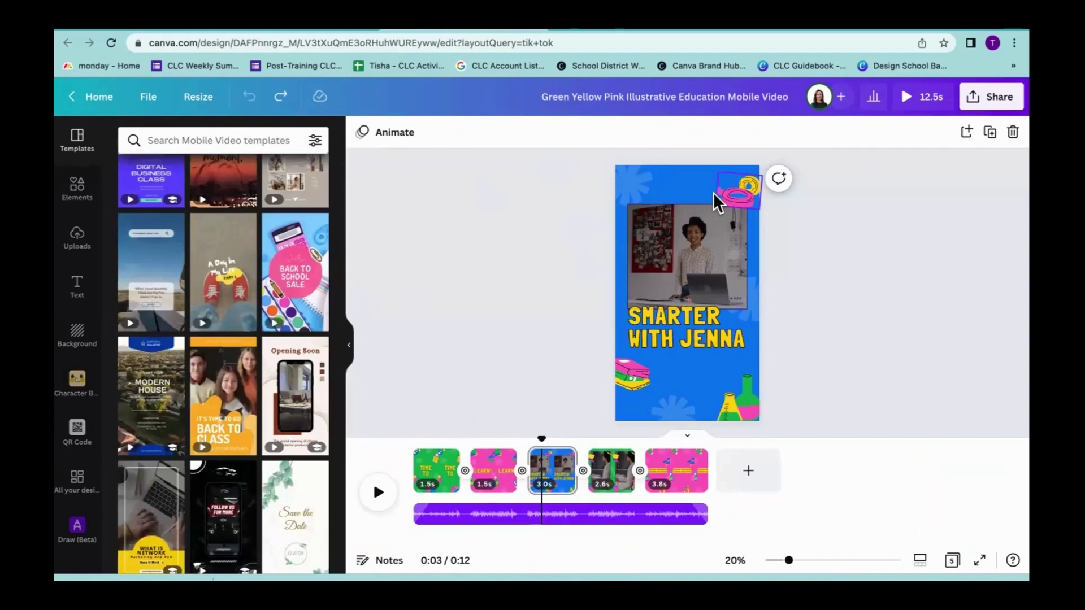
{"action": "scroll", "coordinate": [297, 342], "scroll_direction": "down", "scroll_amount": 1}
{"action": "scroll", "coordinate": [297, 343], "scroll_direction": "down", "scroll_amount": 8}
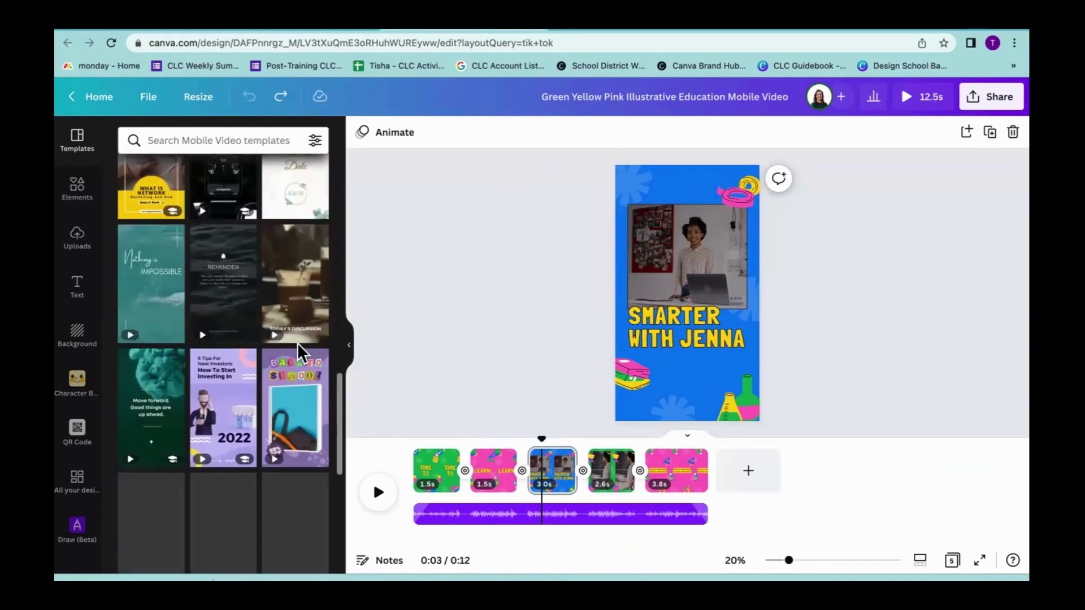
{"action": "scroll", "coordinate": [281, 259], "scroll_direction": "down", "scroll_amount": 2}
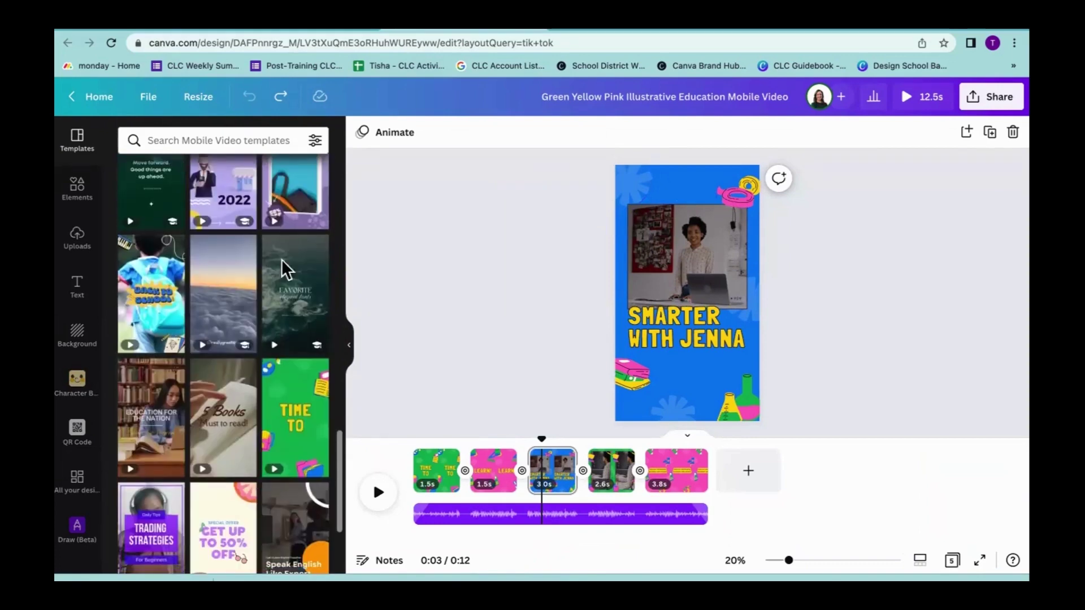
{"action": "scroll", "coordinate": [281, 258], "scroll_direction": "up", "scroll_amount": 1}
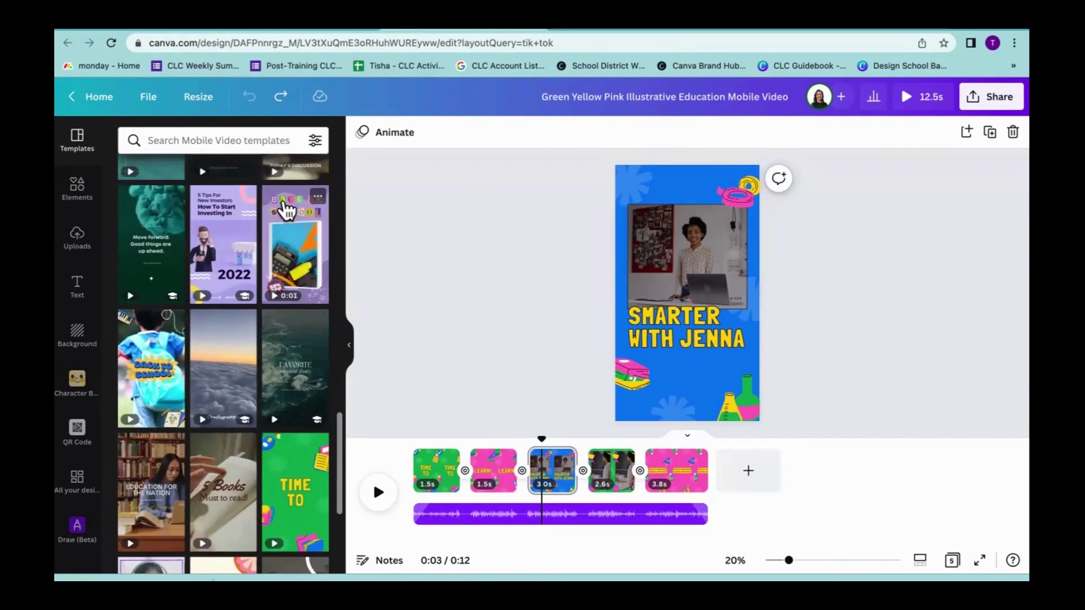
{"action": "left_click", "coordinate": [286, 205]}
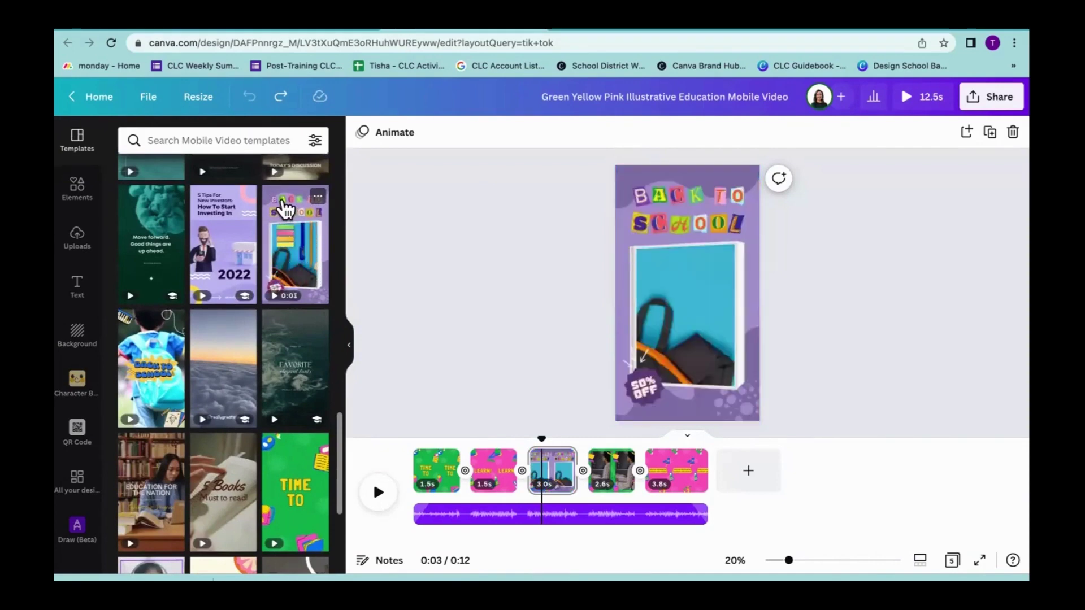
{"action": "left_click", "coordinate": [284, 205]}
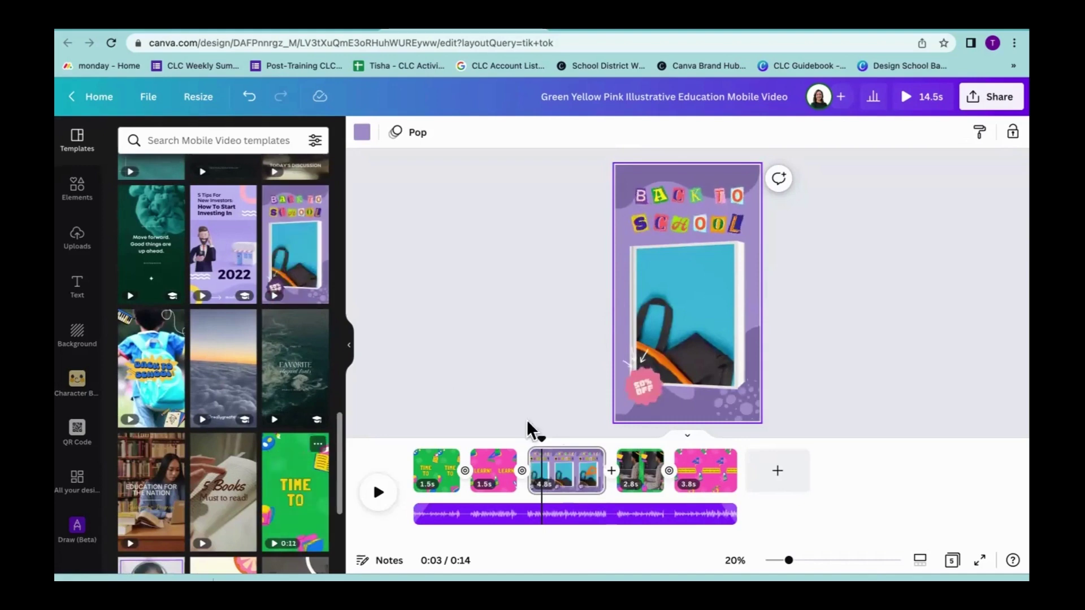
{"action": "left_click", "coordinate": [247, 99]}
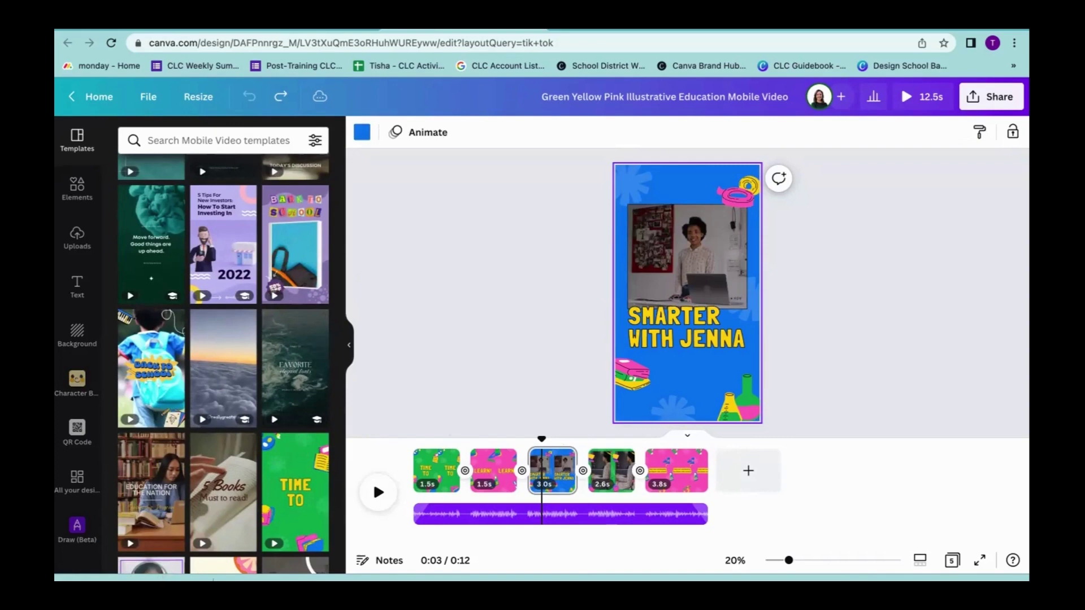
- Preview each of the five pages of the mobile video in sequence, from the first to the last
{"action": "left_click_drag", "start_coordinate": [1026, 266], "coordinate": [477, 469]}
{"action": "left_click", "coordinate": [439, 471]}
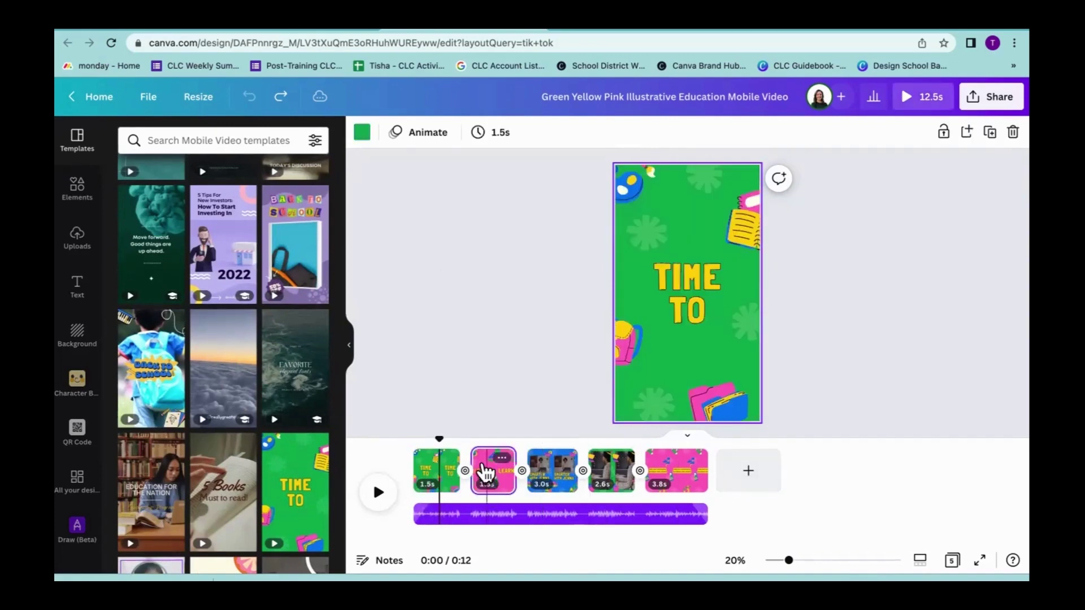
{"action": "left_click", "coordinate": [493, 472]}
{"action": "left_click", "coordinate": [546, 468]}
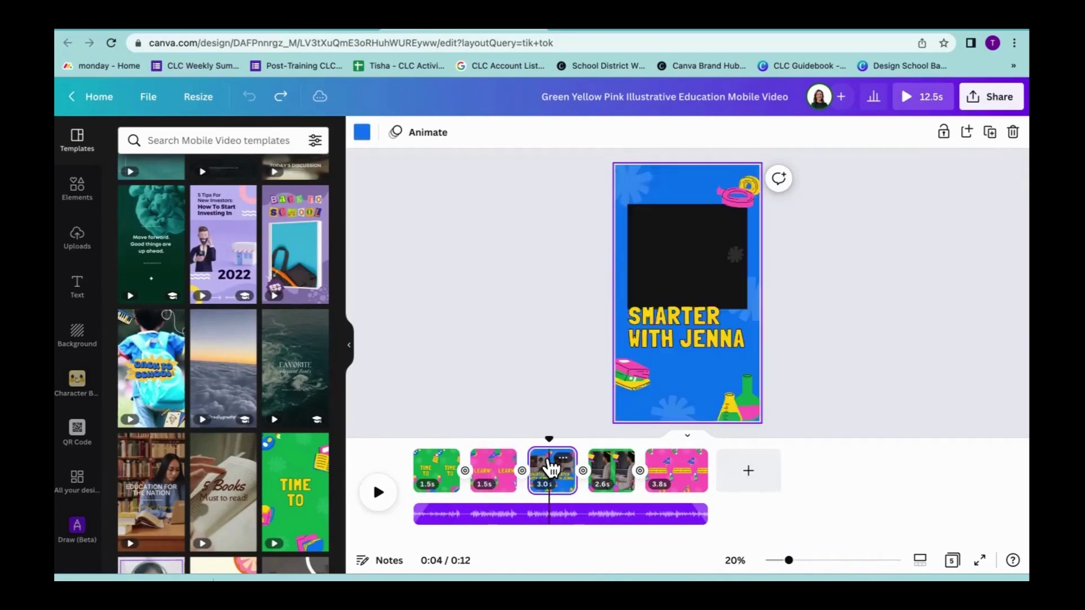
{"action": "left_click", "coordinate": [604, 469]}
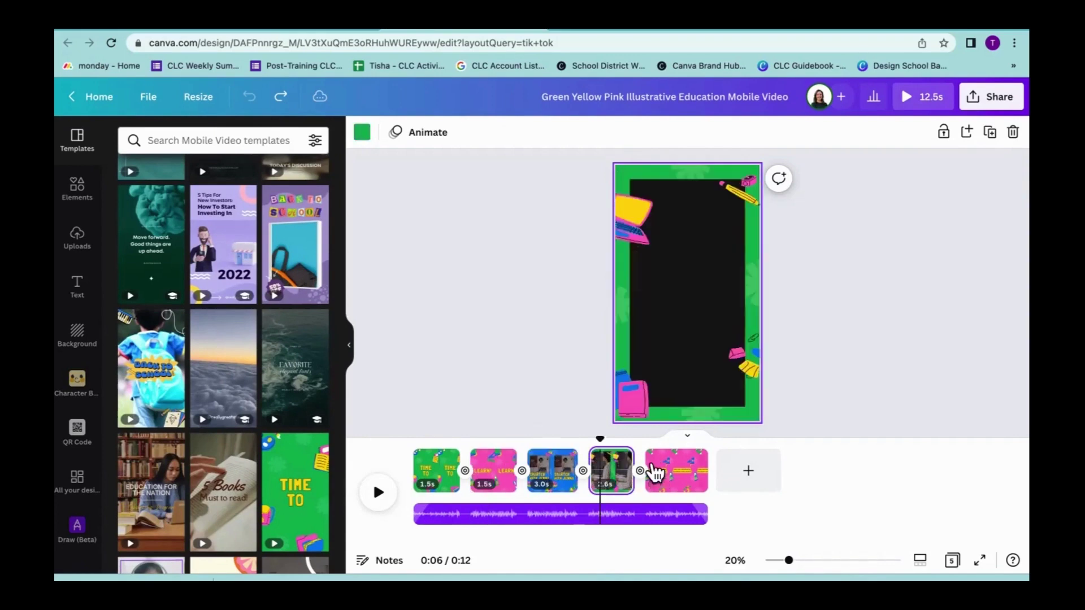
{"action": "left_click", "coordinate": [655, 472]}
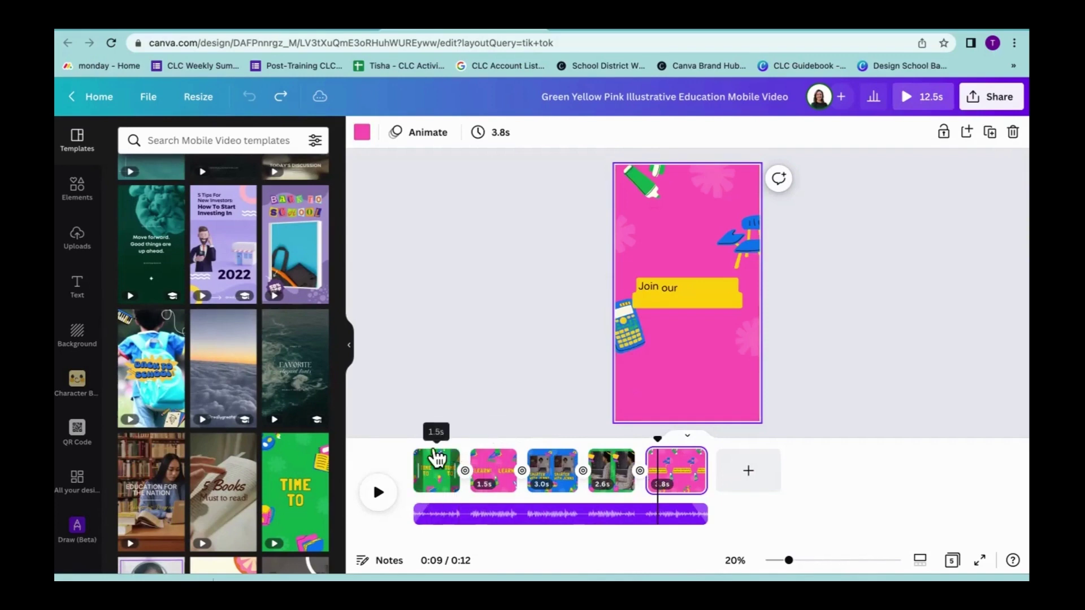
- Extend the duration of the first "TIME TO" page to 2.0 seconds and check the third page
{"action": "left_click", "coordinate": [427, 468]}
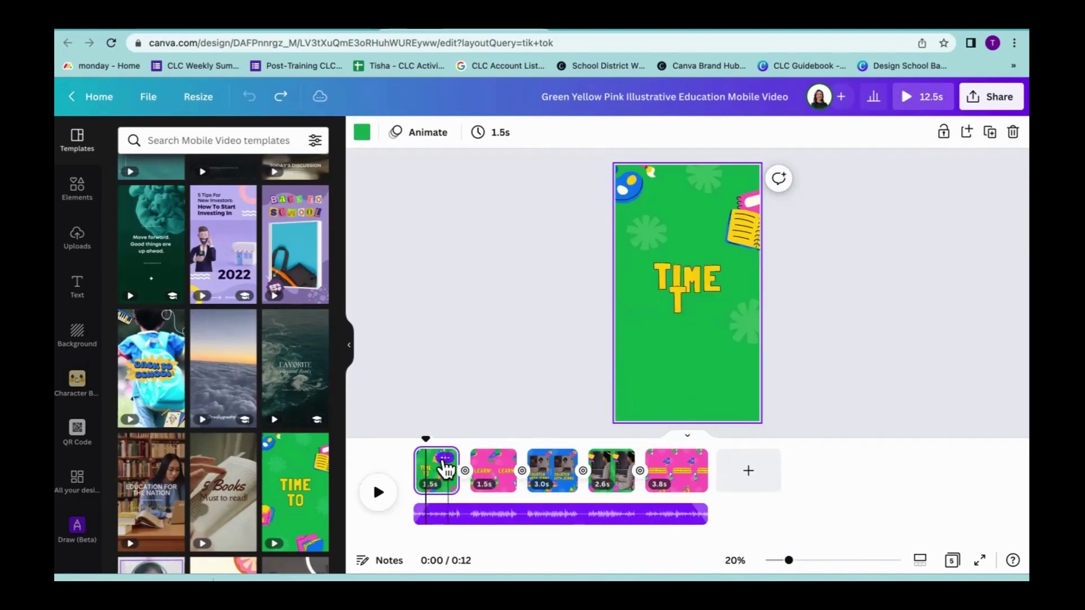
{"action": "mouse_move", "coordinate": [456, 452]}
{"action": "left_mouse_down"}
{"action": "mouse_move", "coordinate": [518, 450]}
{"action": "mouse_move", "coordinate": [449, 456]}
{"action": "mouse_move", "coordinate": [468, 455]}
{"action": "mouse_move", "coordinate": [465, 466]}
{"action": "left_mouse_up"}
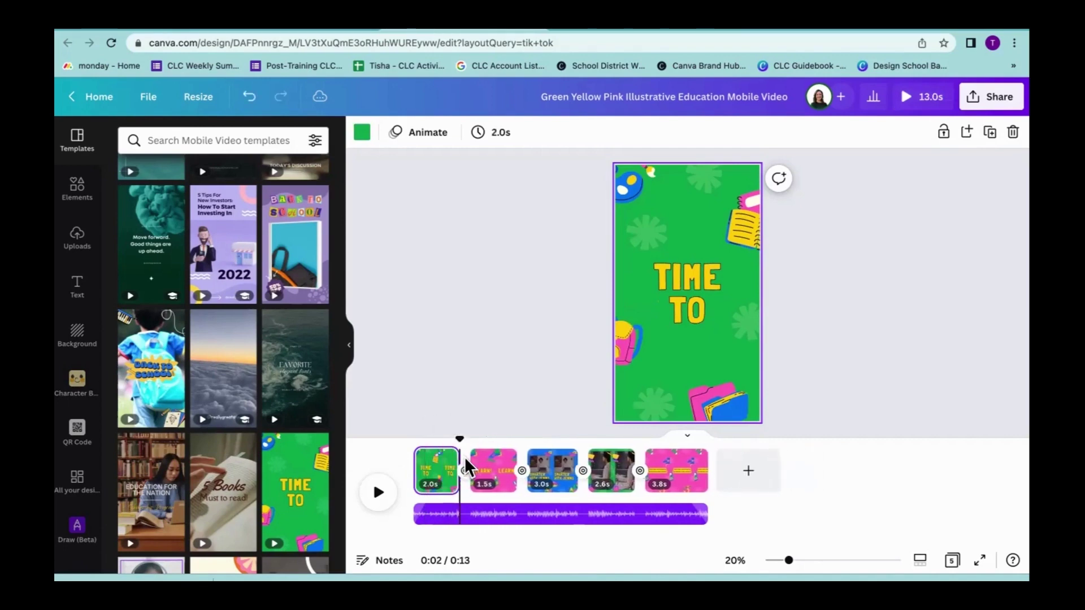
{"action": "left_click", "coordinate": [554, 469]}
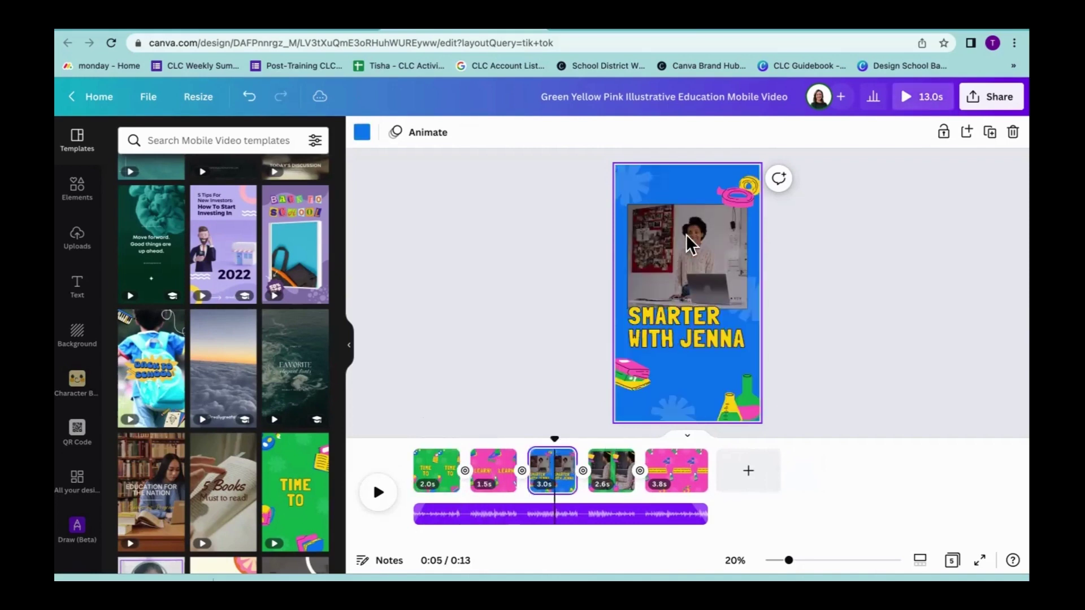
- Recolor the blue part of the paint palette graphic on the first page with the cream document color
{"action": "left_click", "coordinate": [422, 467]}
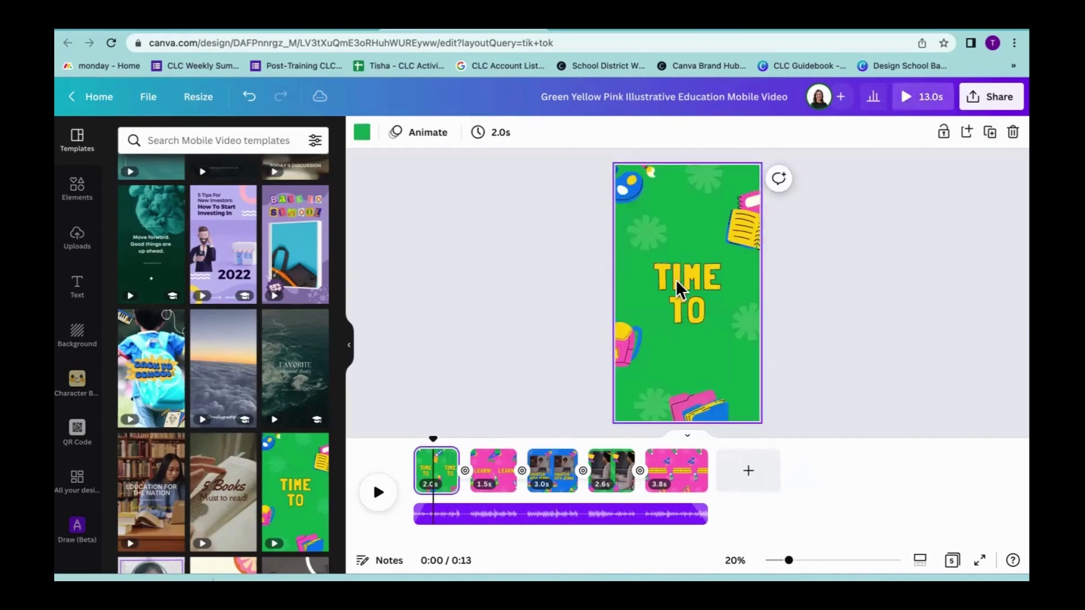
{"action": "left_click", "coordinate": [676, 279]}
{"action": "left_click", "coordinate": [629, 178]}
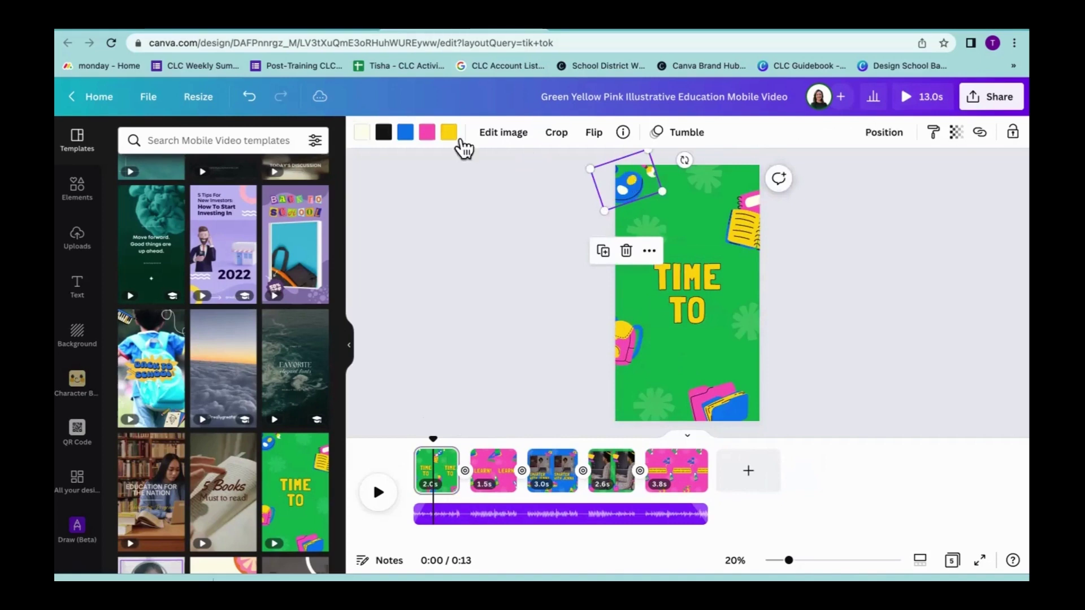
{"action": "left_click", "coordinate": [403, 133]}
{"action": "left_click", "coordinate": [206, 337]}
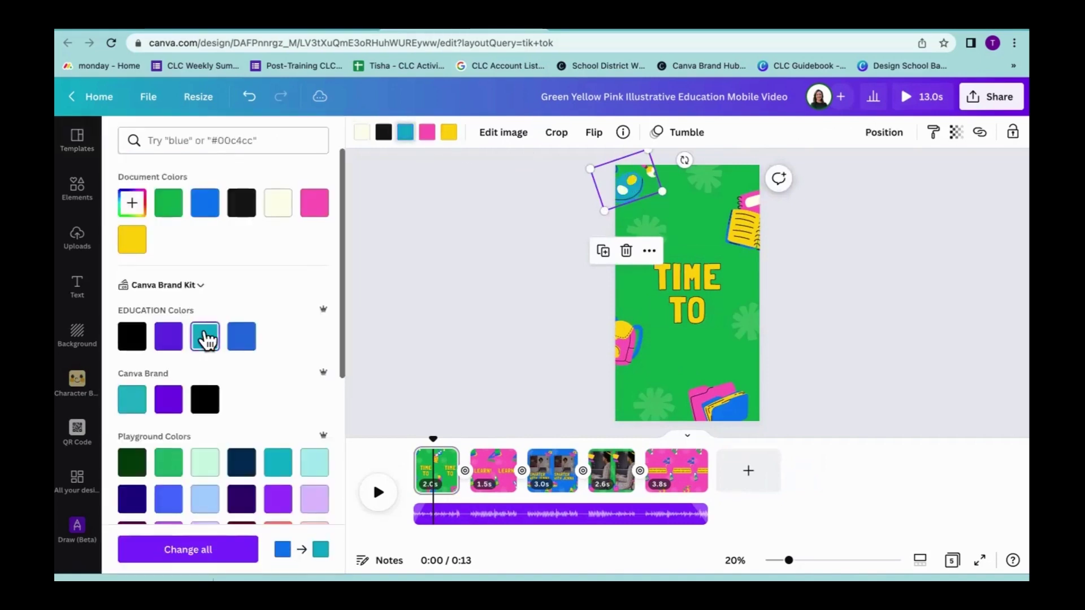
{"action": "left_click", "coordinate": [287, 209]}
- Move the "TIME TO" text on the first page slightly upward and deselect it
{"action": "left_click", "coordinate": [745, 219]}
{"action": "left_click_drag", "start_coordinate": [654, 311], "coordinate": [677, 286]}
{"action": "left_click", "coordinate": [667, 348]}
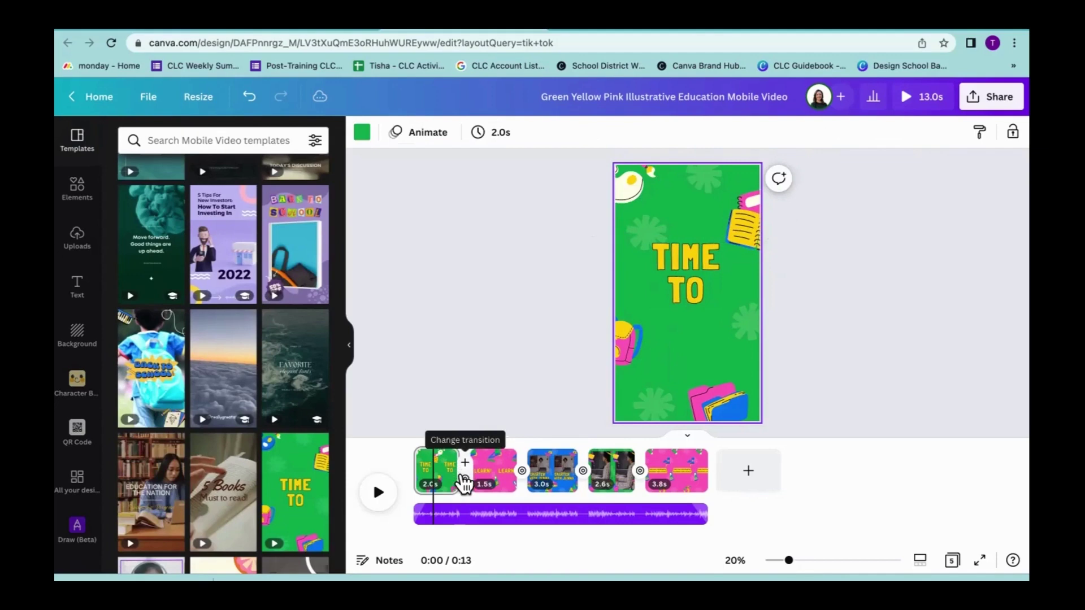
- Preview the Dissolve transition between the first and second pages and set that transition to Slide
{"action": "left_click", "coordinate": [465, 481]}
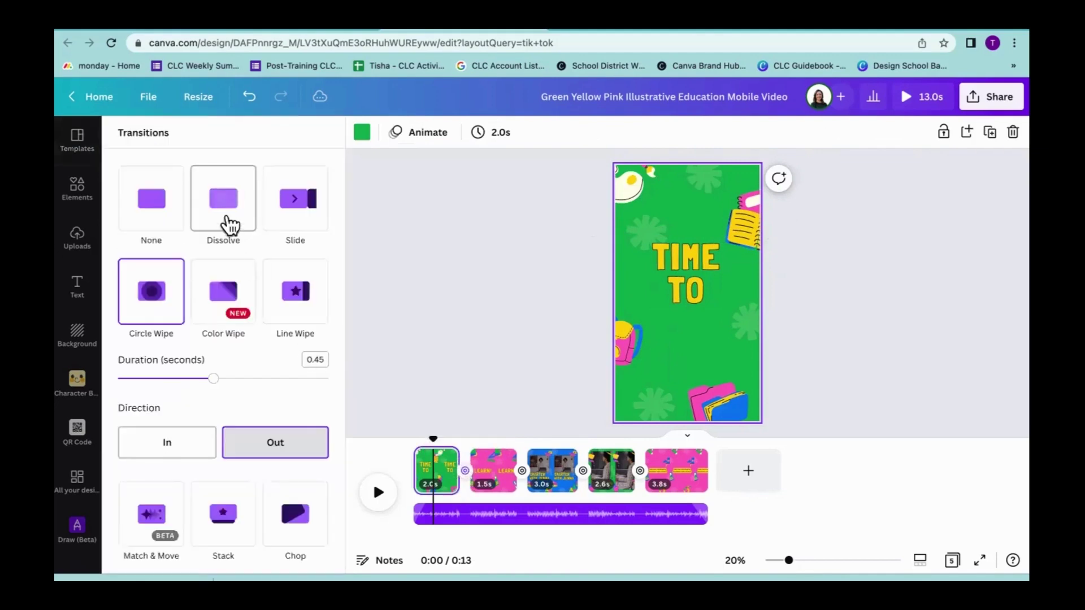
{"action": "left_click", "coordinate": [224, 220]}
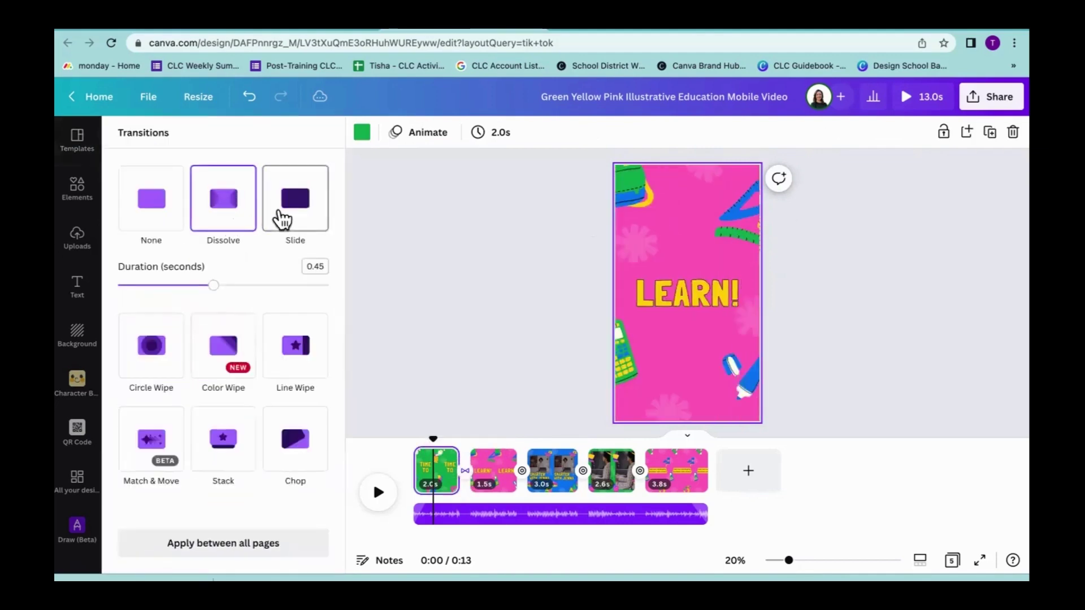
{"action": "left_click", "coordinate": [282, 220]}
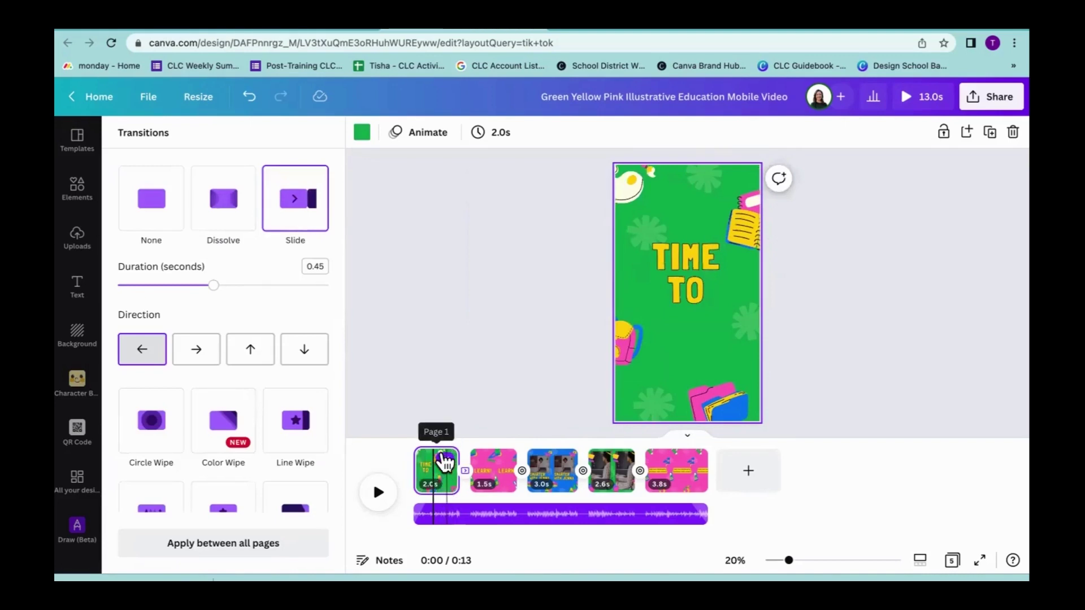
- Split the first "TIME TO" page at the playhead and open the page options of its first part
{"action": "left_click", "coordinate": [445, 460]}
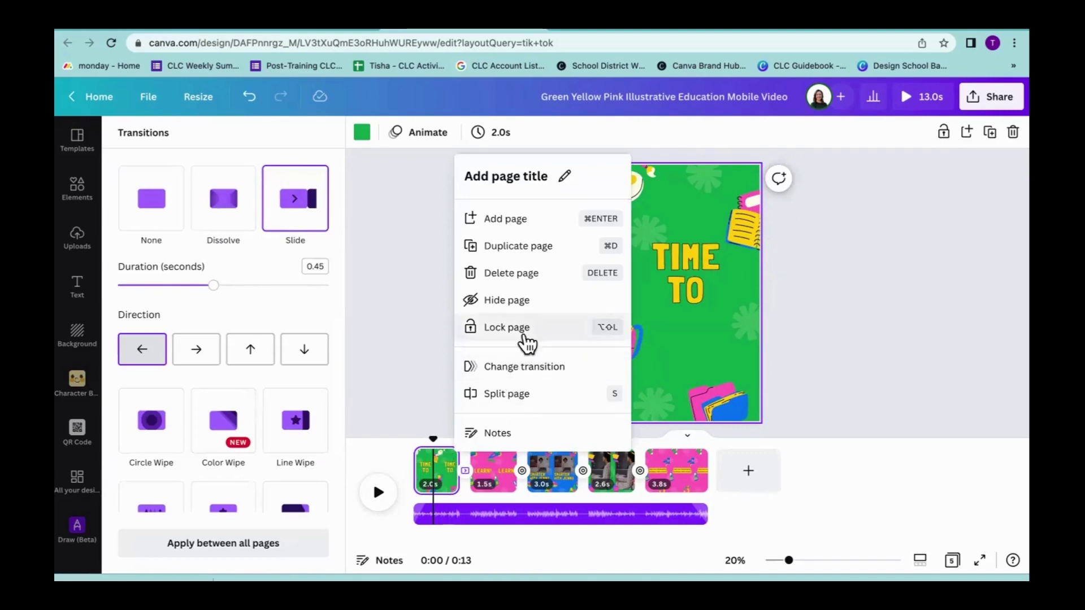
{"action": "left_click", "coordinate": [507, 394]}
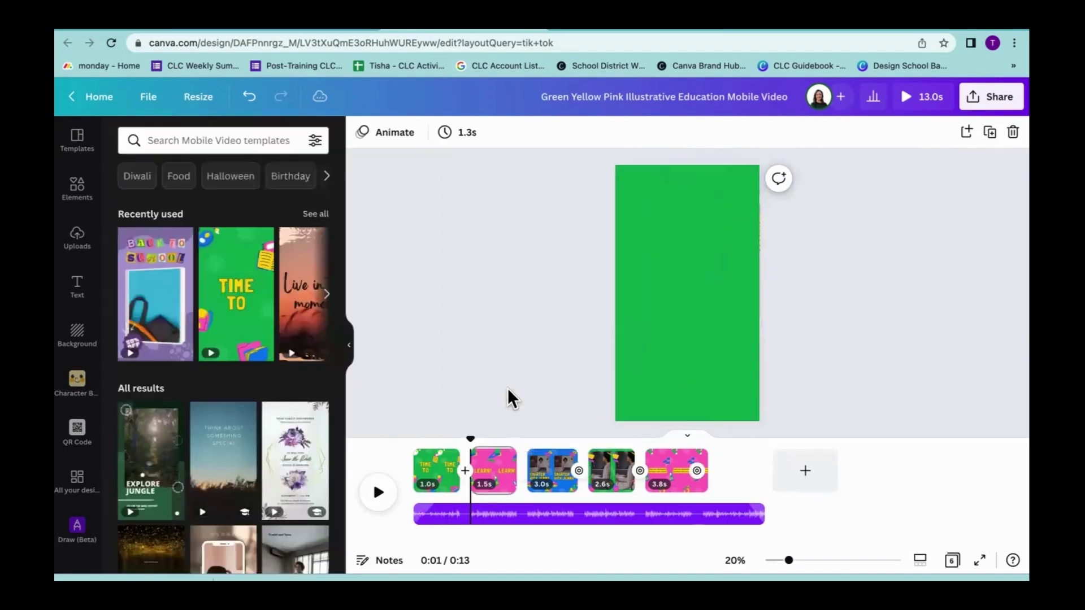
{"action": "left_click", "coordinate": [670, 258]}
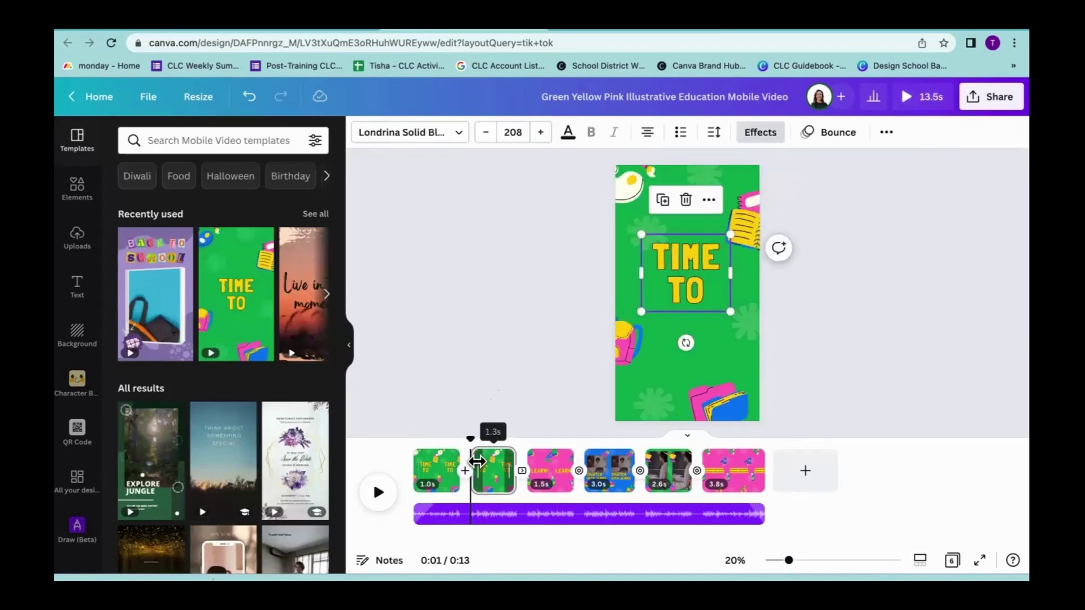
{"action": "left_click", "coordinate": [447, 460]}
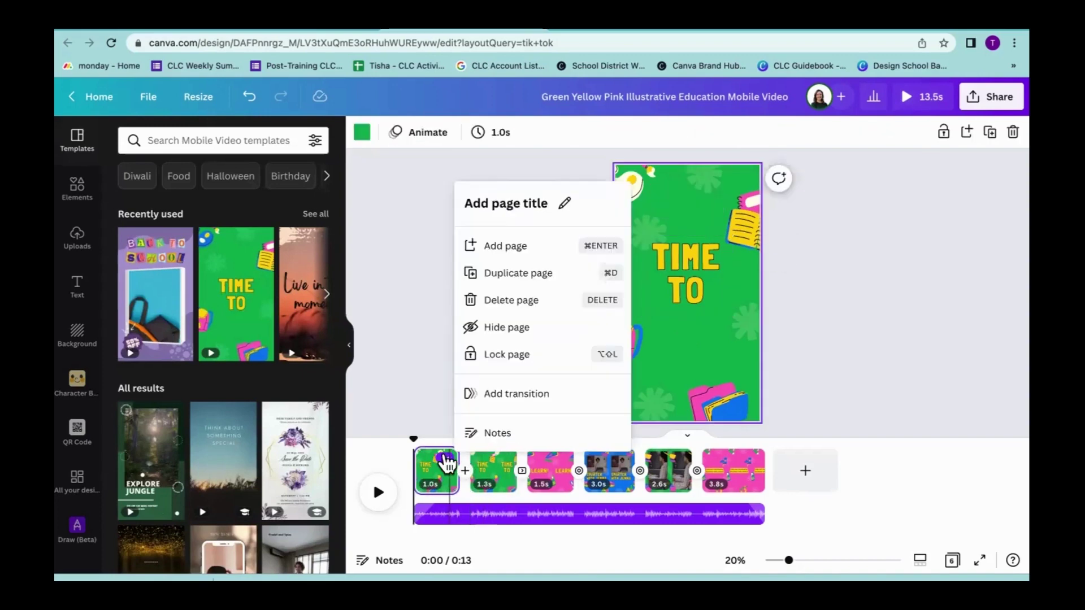
- Select the Ukulele Song audio track and browse the Audio category of the elements library
{"action": "left_click", "coordinate": [440, 514]}
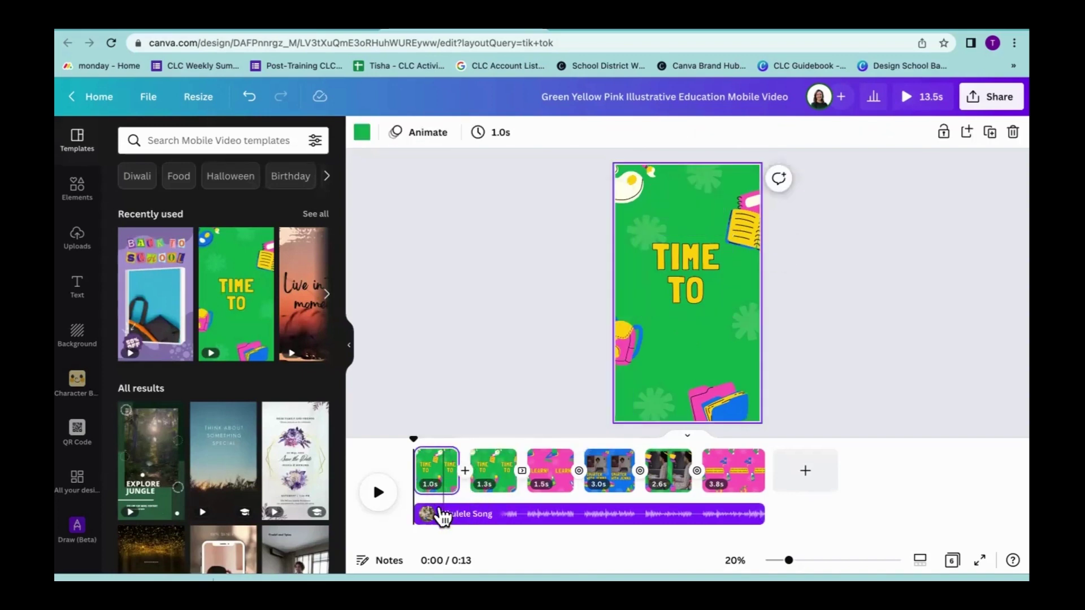
{"action": "left_click", "coordinate": [441, 515]}
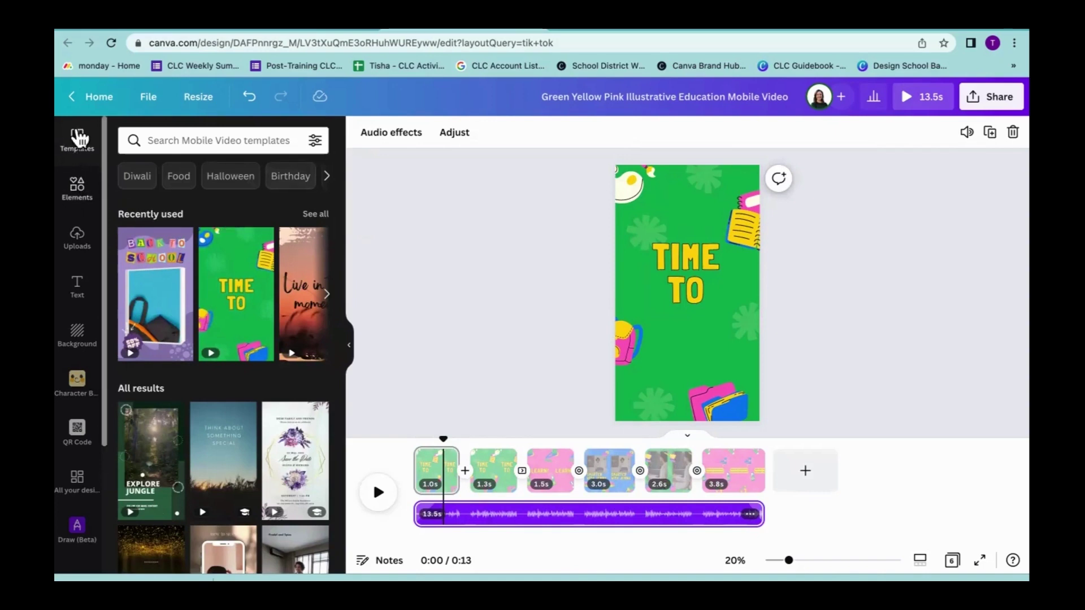
{"action": "left_click", "coordinate": [76, 186]}
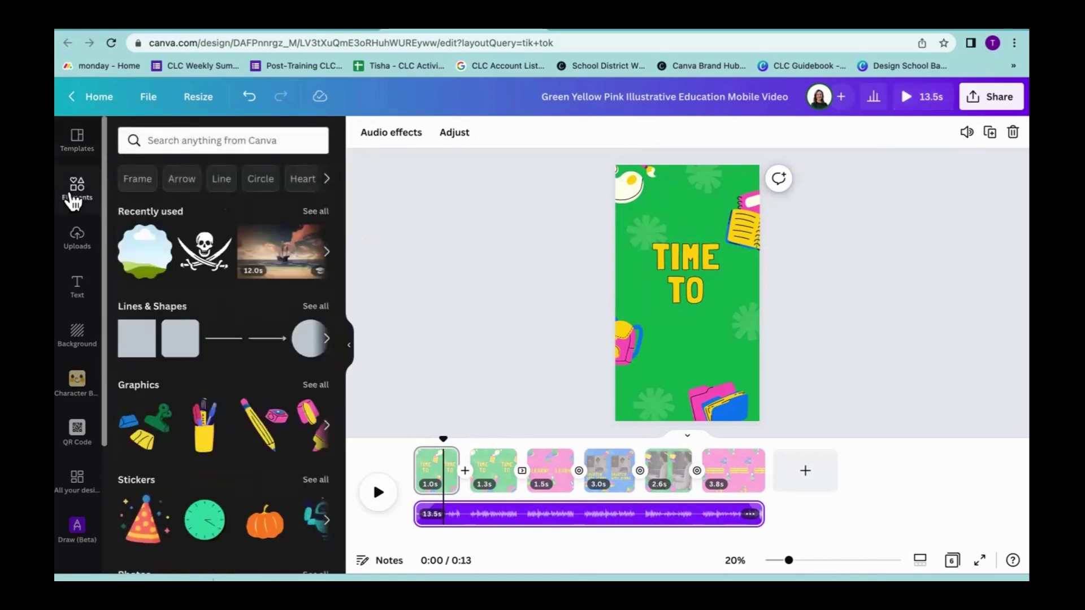
{"action": "left_click", "coordinate": [159, 138]}
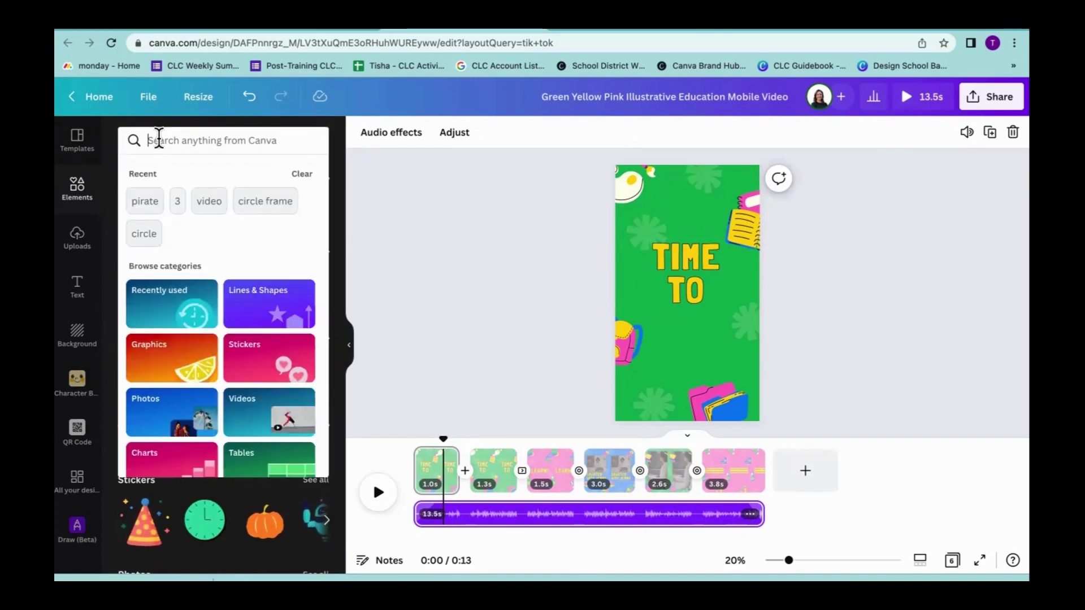
{"action": "scroll", "coordinate": [181, 339], "scroll_direction": "down", "scroll_amount": 2}
{"action": "scroll", "coordinate": [185, 339], "scroll_direction": "down", "scroll_amount": 1}
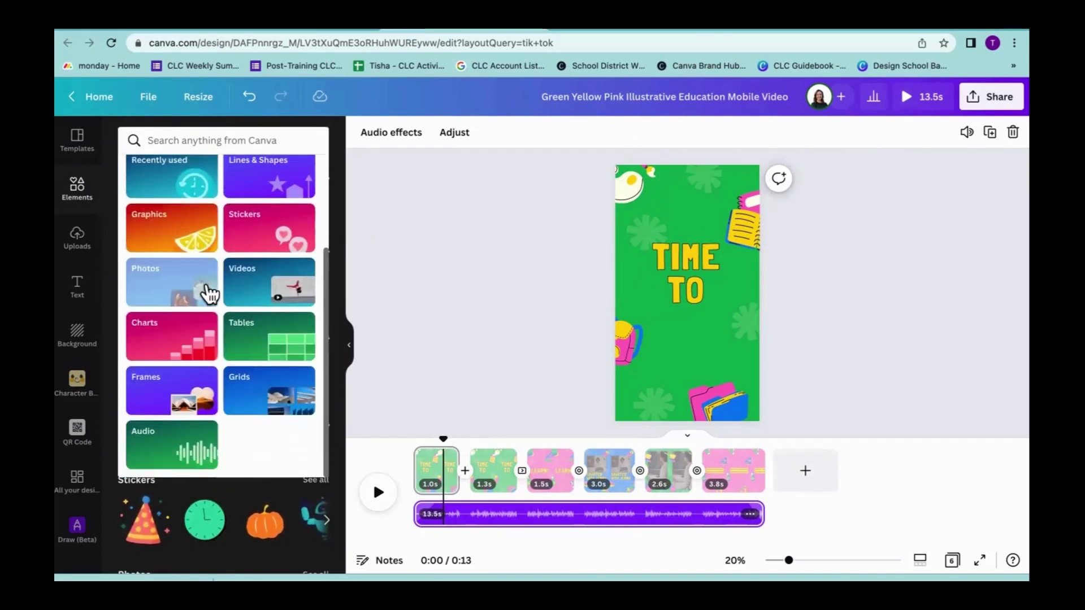
{"action": "left_click", "coordinate": [170, 446]}
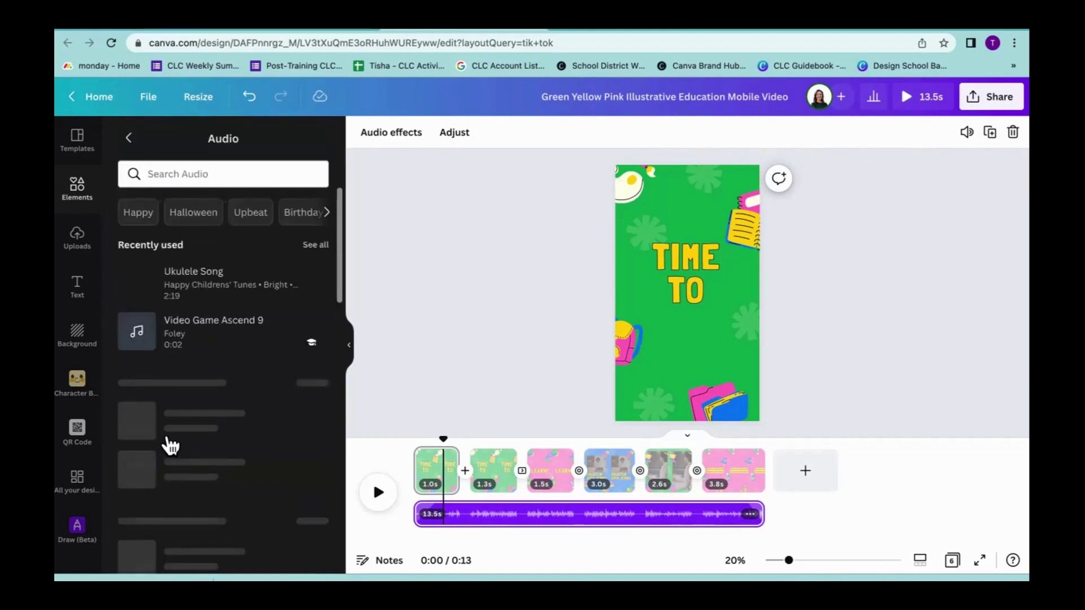
{"action": "scroll", "coordinate": [180, 477], "scroll_direction": "down", "scroll_amount": 2}
{"action": "scroll", "coordinate": [180, 478], "scroll_direction": "down", "scroll_amount": 8}
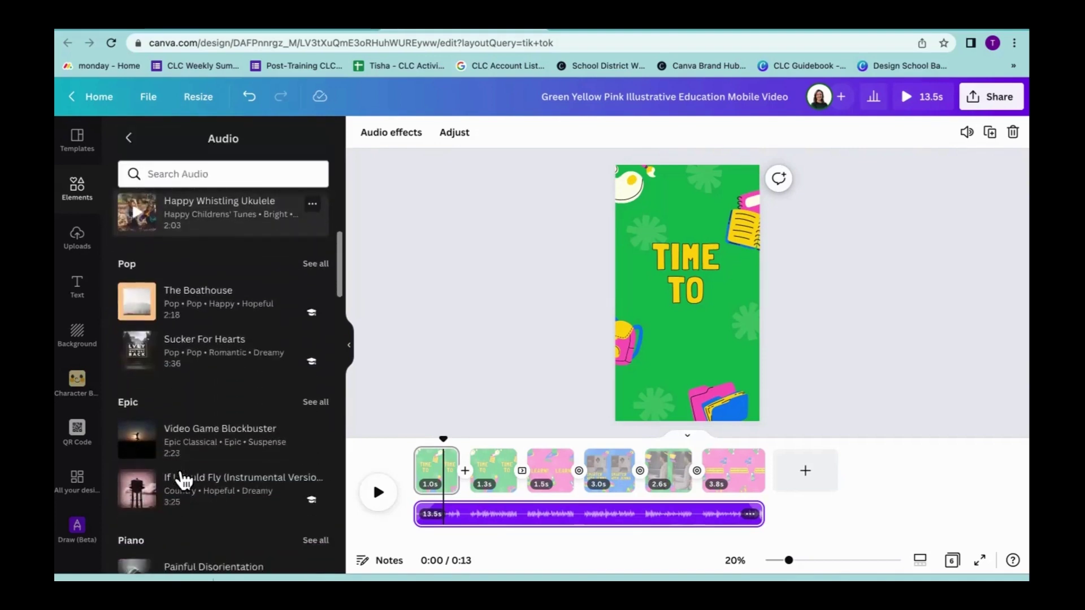
{"action": "scroll", "coordinate": [192, 291], "scroll_direction": "up", "scroll_amount": 10}
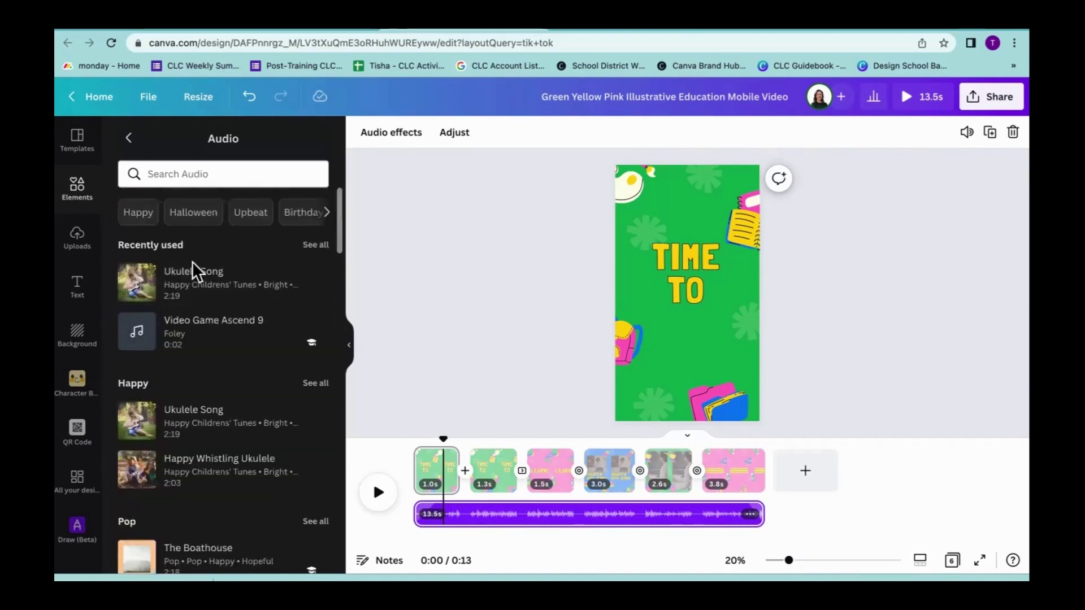
- Search the audio library for "happy" and look through the listed tracks
{"action": "left_click", "coordinate": [212, 173]}
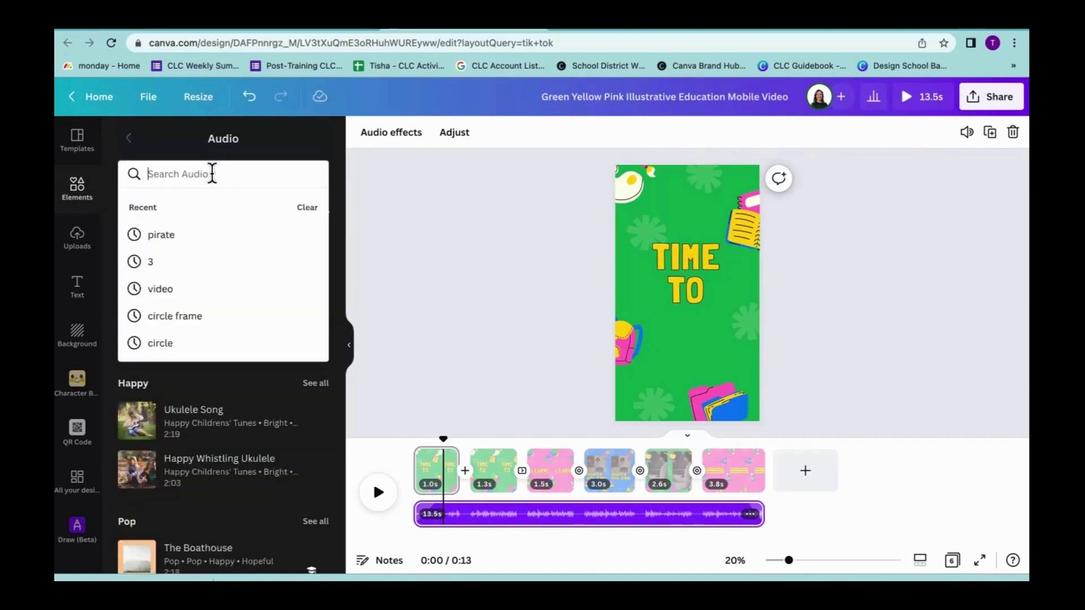
{"action": "type", "text": "happy"}
{"action": "key", "text": "Return"}
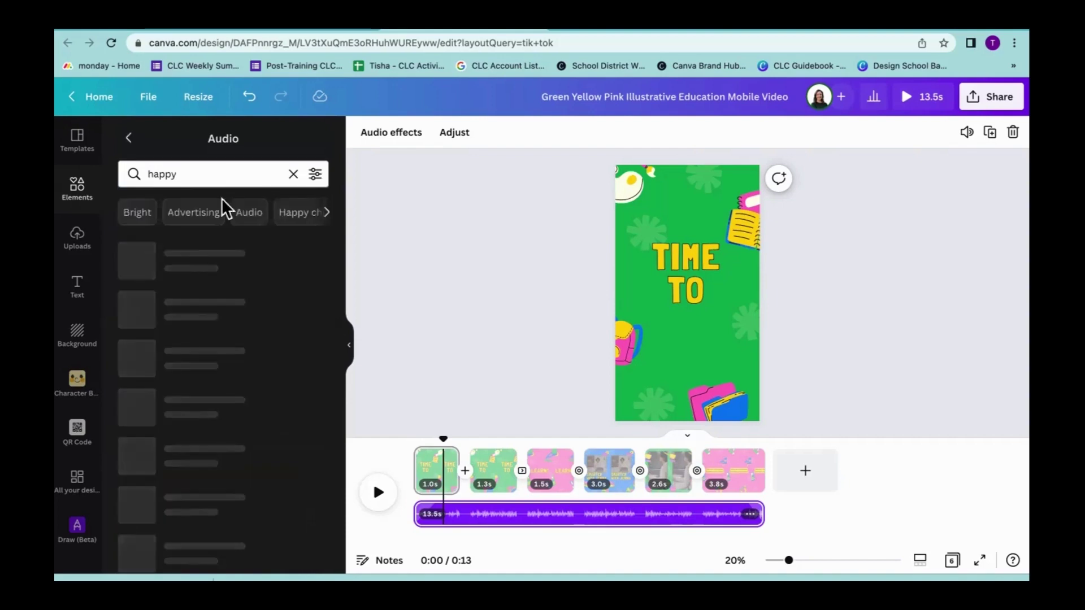
{"action": "scroll", "coordinate": [208, 549], "scroll_direction": "down", "scroll_amount": 2}
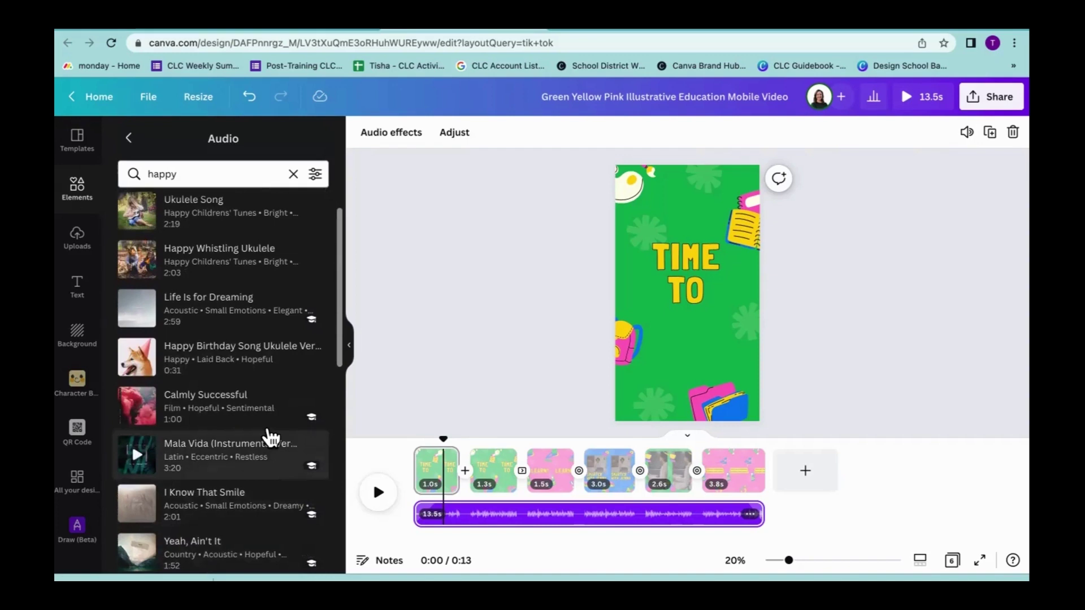
{"action": "scroll", "coordinate": [270, 437], "scroll_direction": "down", "scroll_amount": 1}
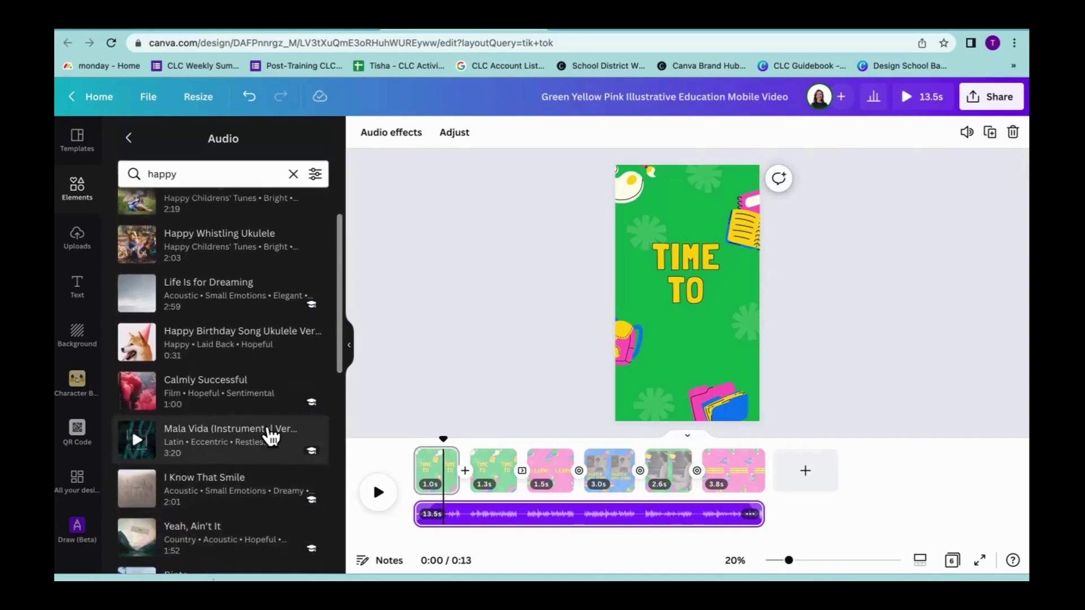
{"action": "scroll", "coordinate": [177, 421], "scroll_direction": "down", "scroll_amount": 1}
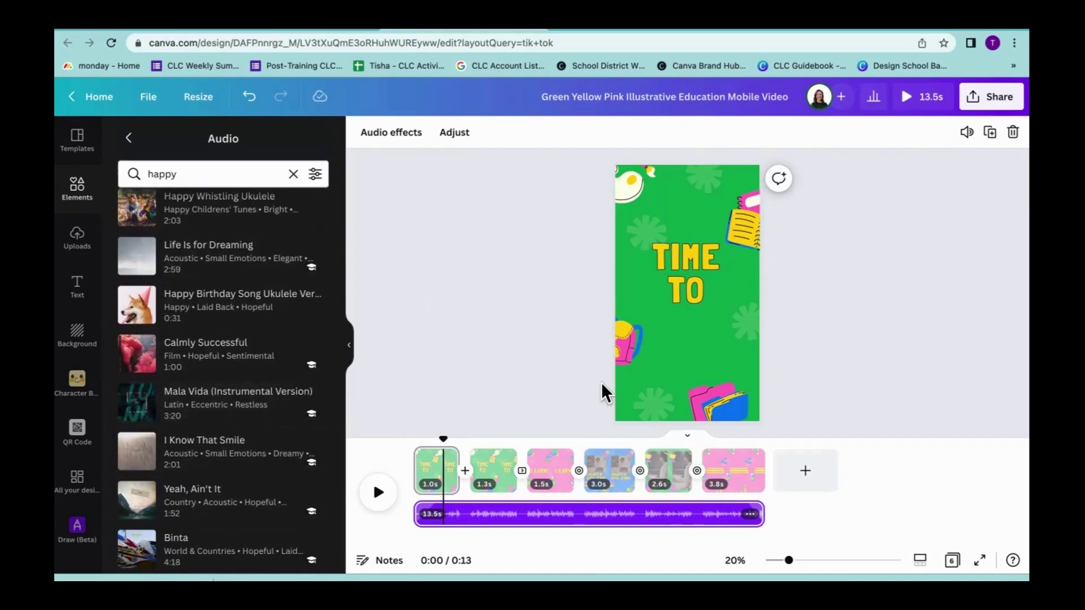
- View the available sources for uploading files and close the list without choosing one
{"action": "left_click", "coordinate": [77, 240]}
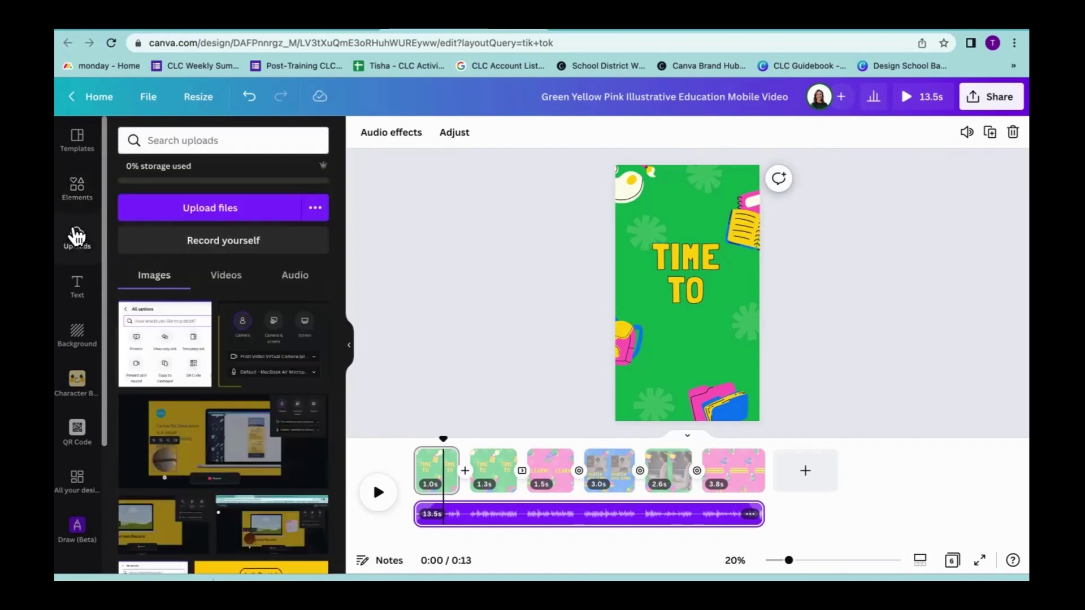
{"action": "left_click", "coordinate": [315, 208]}
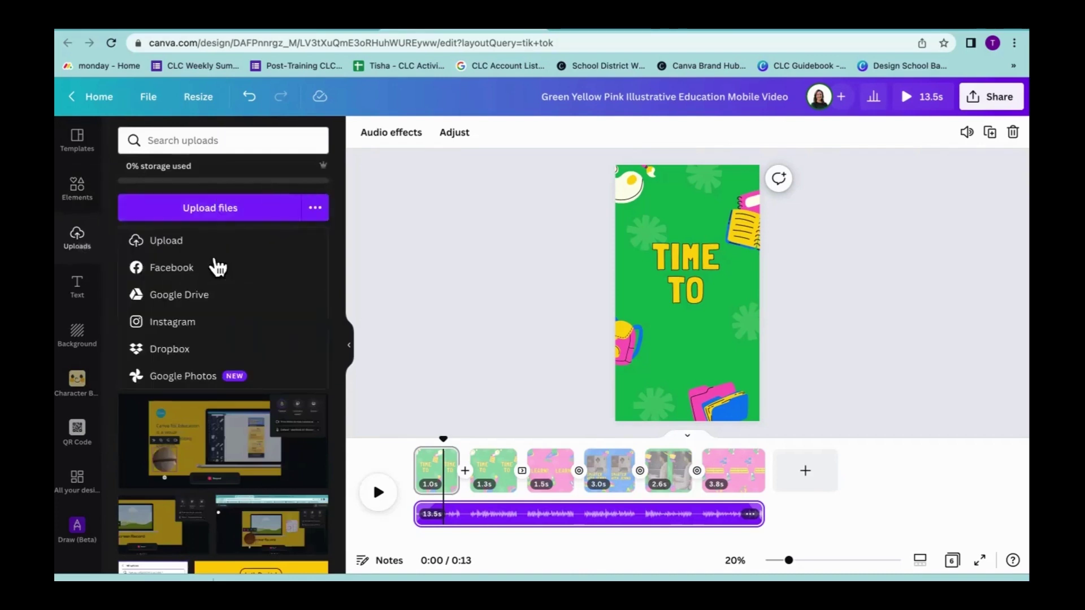
{"action": "left_click", "coordinate": [290, 179]}
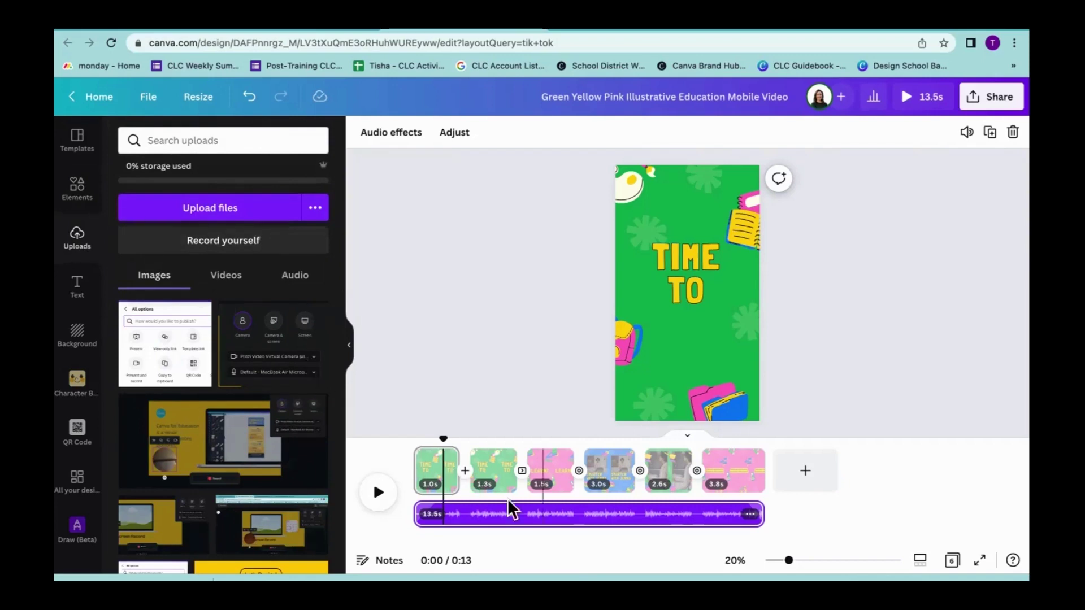
- Open the audio track for adjustment and check how its selected section lines up with the last page
{"action": "left_click", "coordinate": [750, 515]}
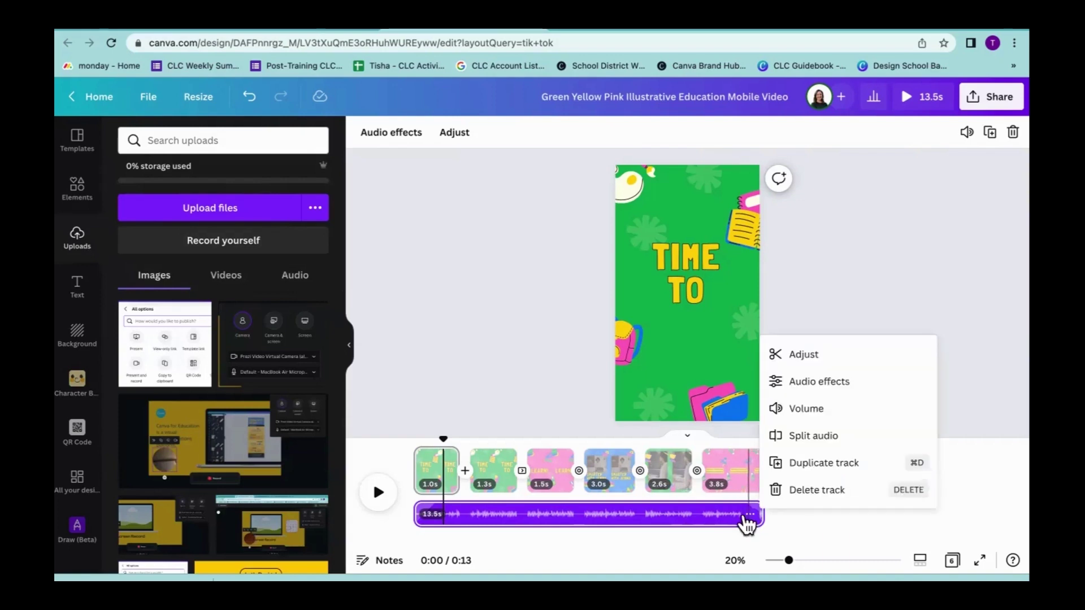
{"action": "left_click", "coordinate": [807, 355]}
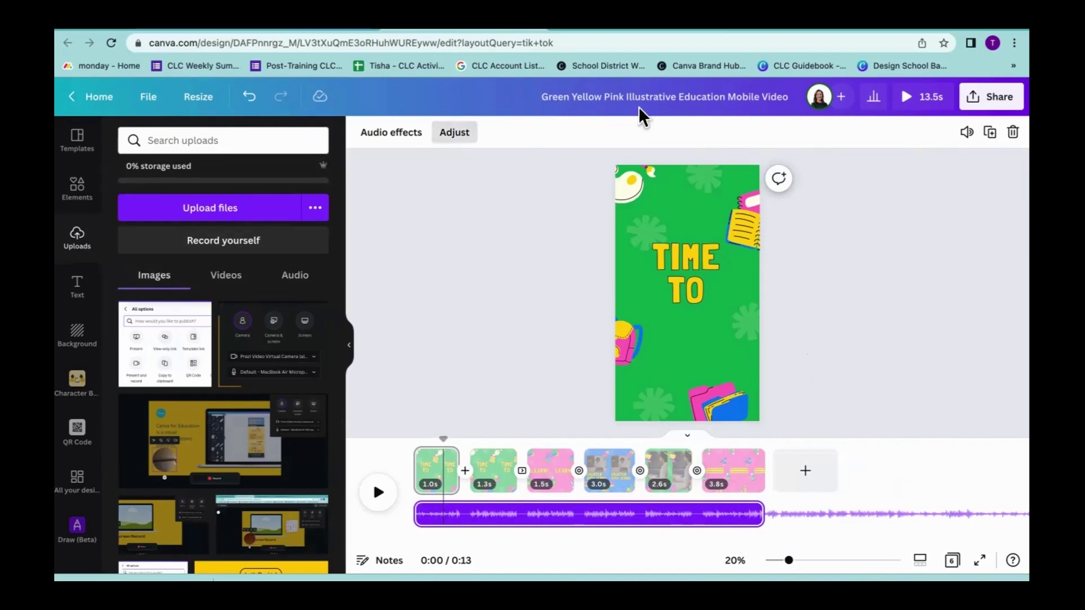
{"action": "left_click", "coordinate": [749, 511]}
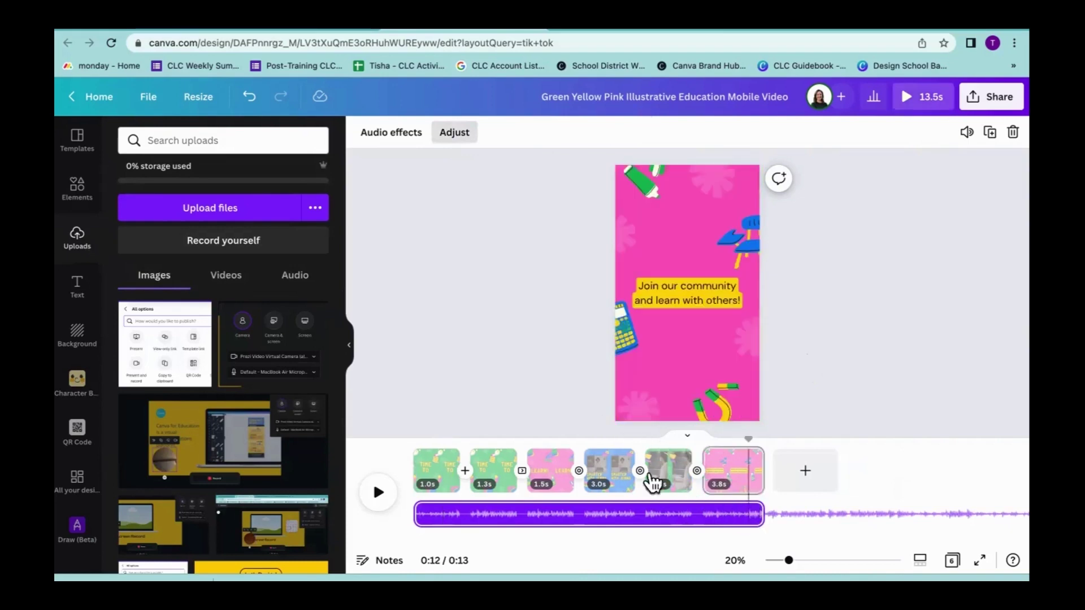
{"action": "left_click", "coordinate": [686, 512]}
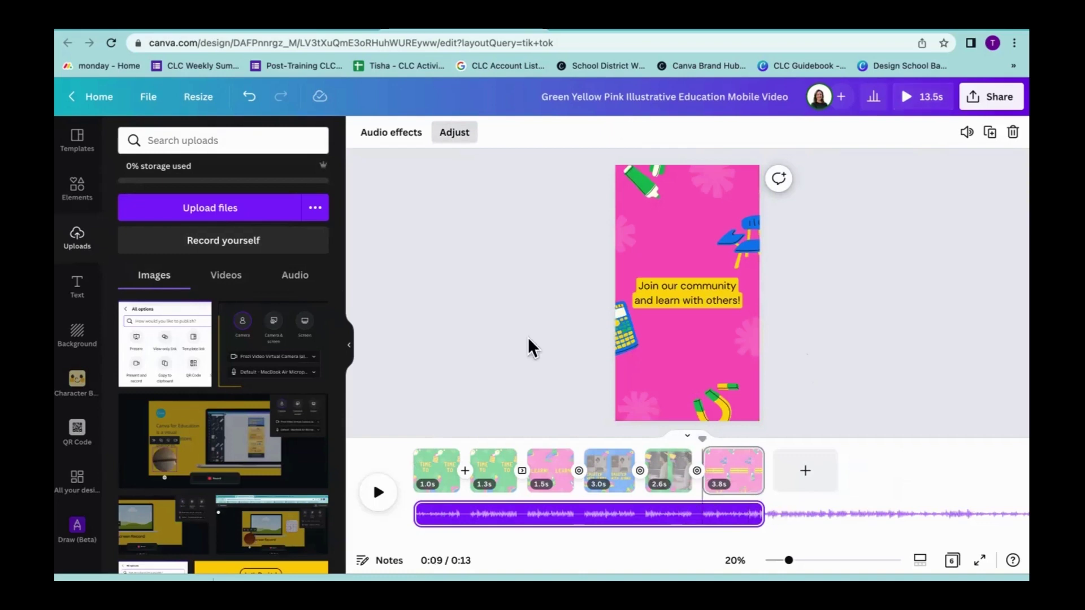
- Set the audio track's fade in to 1.1 seconds and fade out to 3.0 seconds, and check its volume setting
{"action": "left_click", "coordinate": [410, 136]}
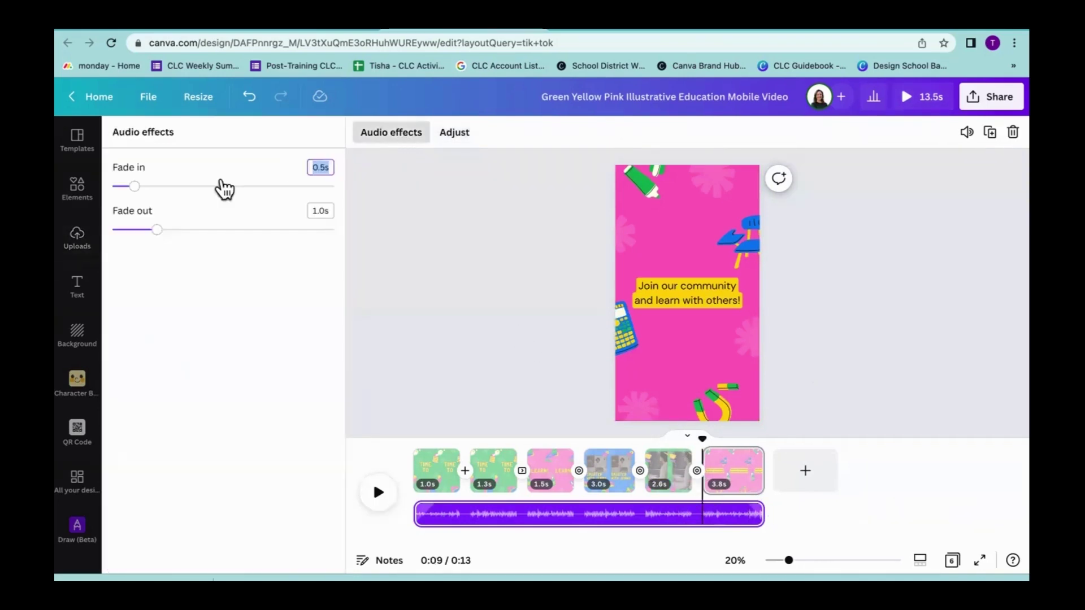
{"action": "left_click_drag", "start_coordinate": [134, 188], "coordinate": [161, 246]}
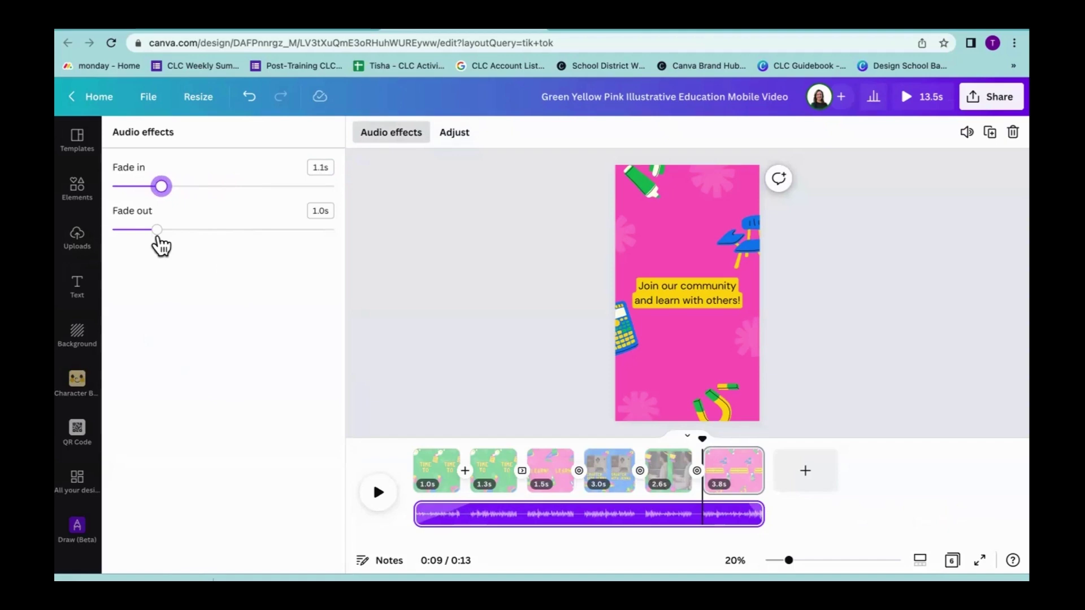
{"action": "left_click_drag", "start_coordinate": [158, 234], "coordinate": [241, 250]}
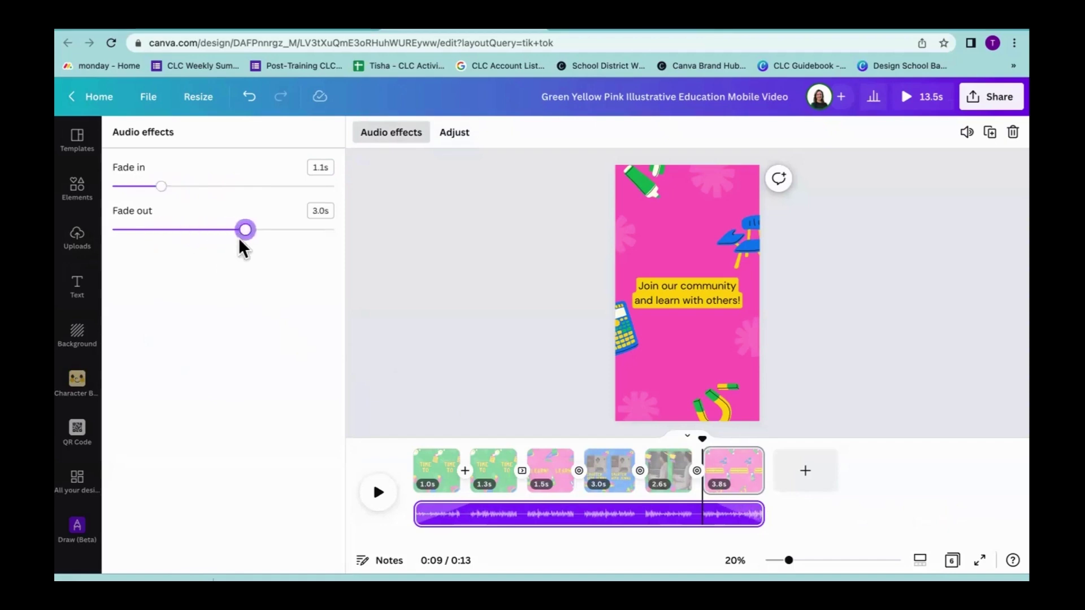
{"action": "left_click", "coordinate": [964, 131]}
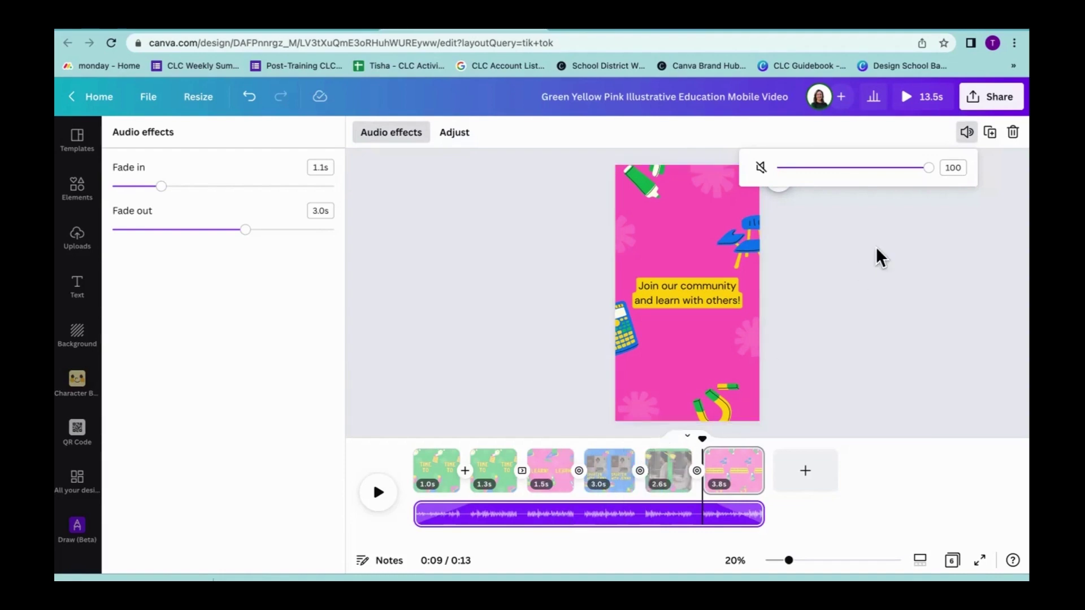
{"action": "key", "text": "Left"}
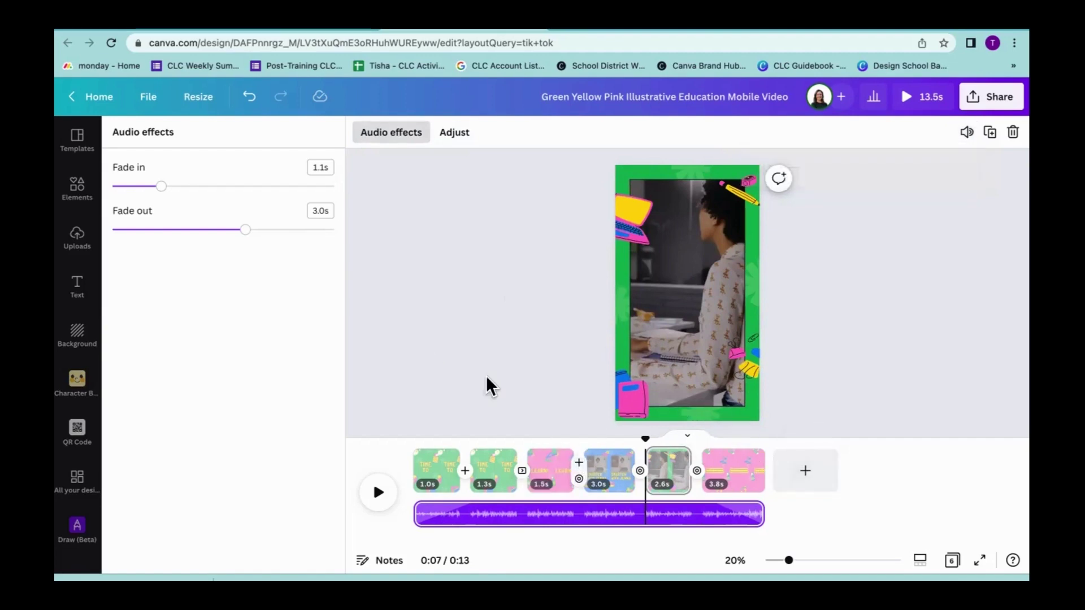
- Browse the elements library's video category and search it for "beach"
{"action": "left_click", "coordinate": [77, 233]}
{"action": "left_click", "coordinate": [75, 185]}
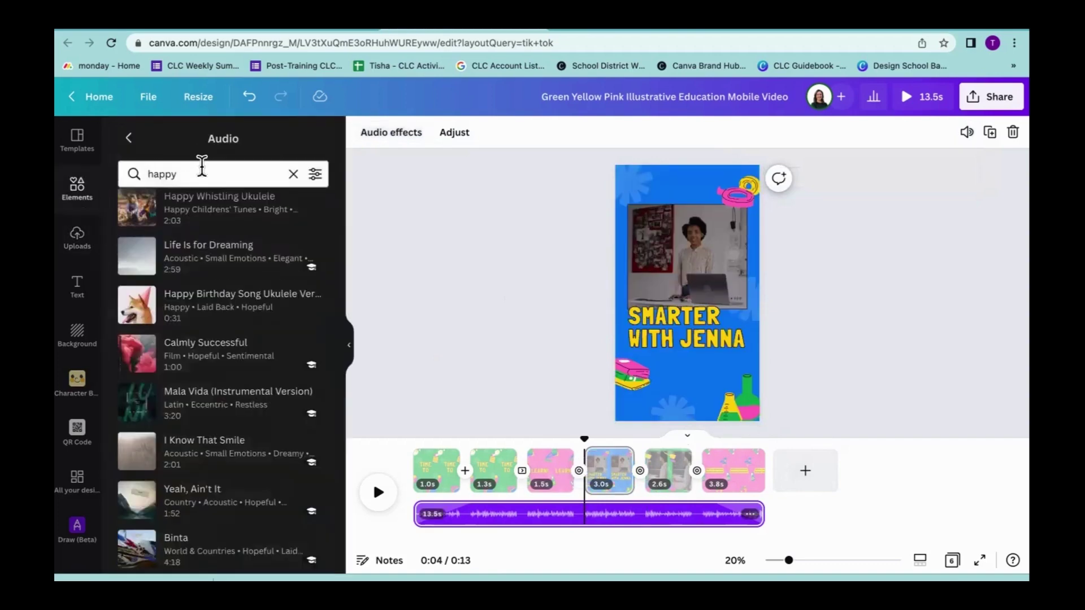
{"action": "left_click", "coordinate": [129, 138]}
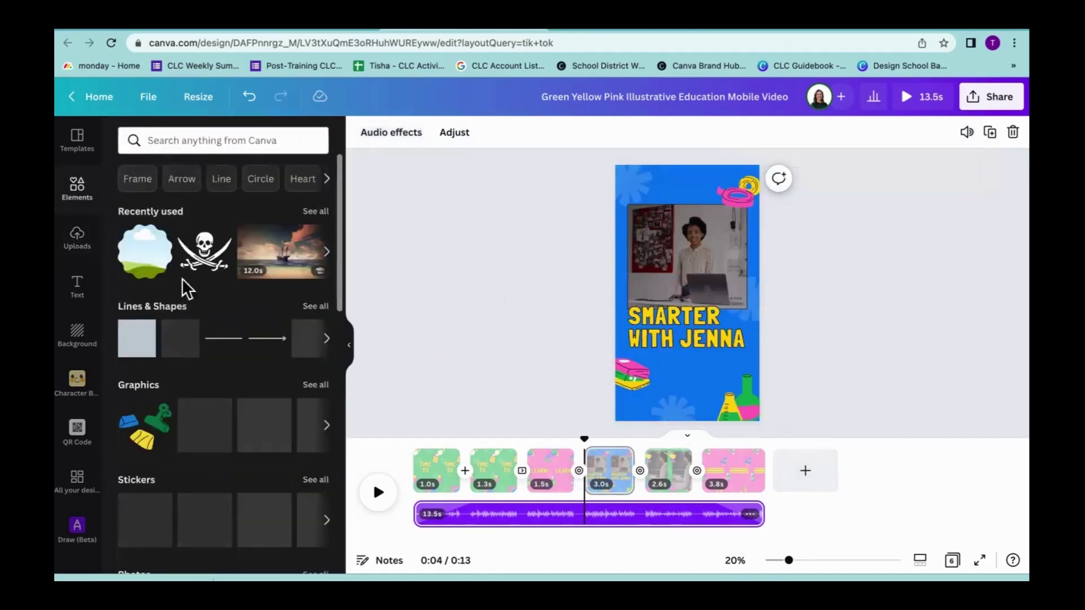
{"action": "left_click", "coordinate": [194, 140]}
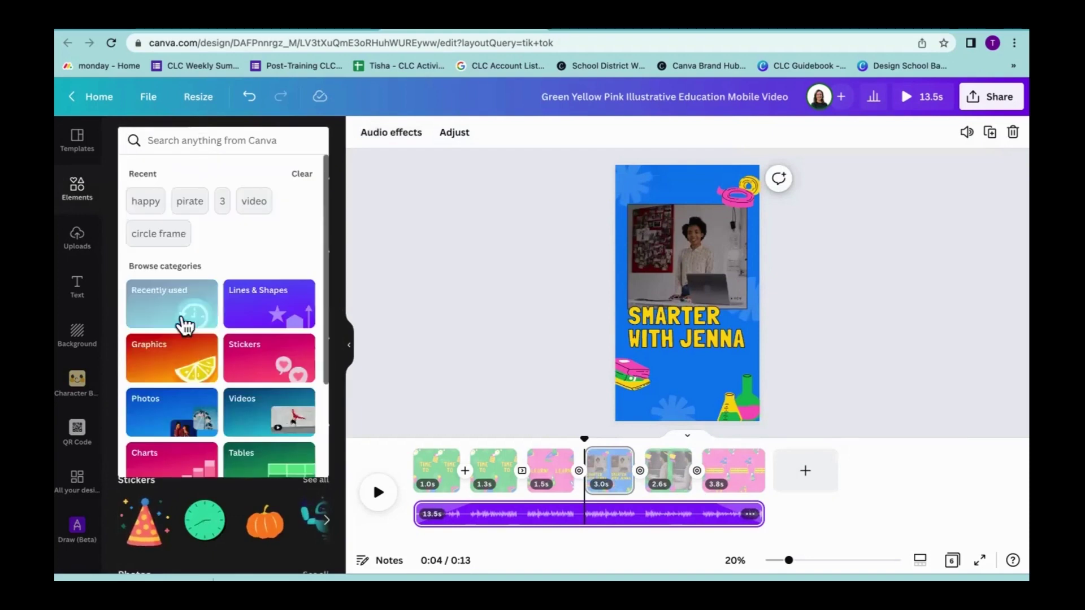
{"action": "left_click", "coordinate": [254, 418]}
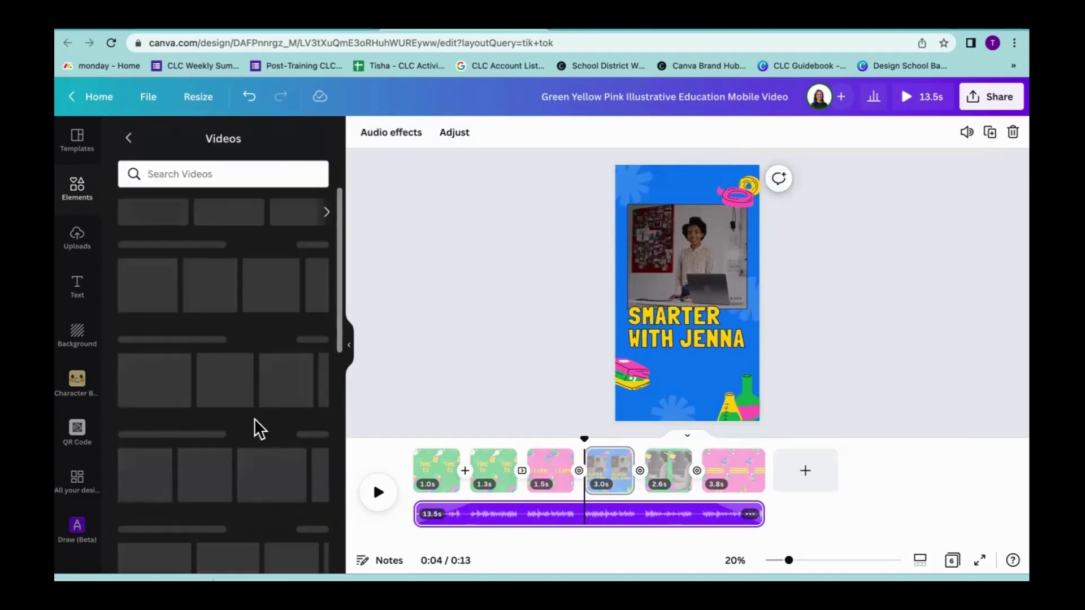
{"action": "left_click", "coordinate": [245, 168]}
{"action": "type", "text": "beach"}
{"action": "key", "text": "Return"}
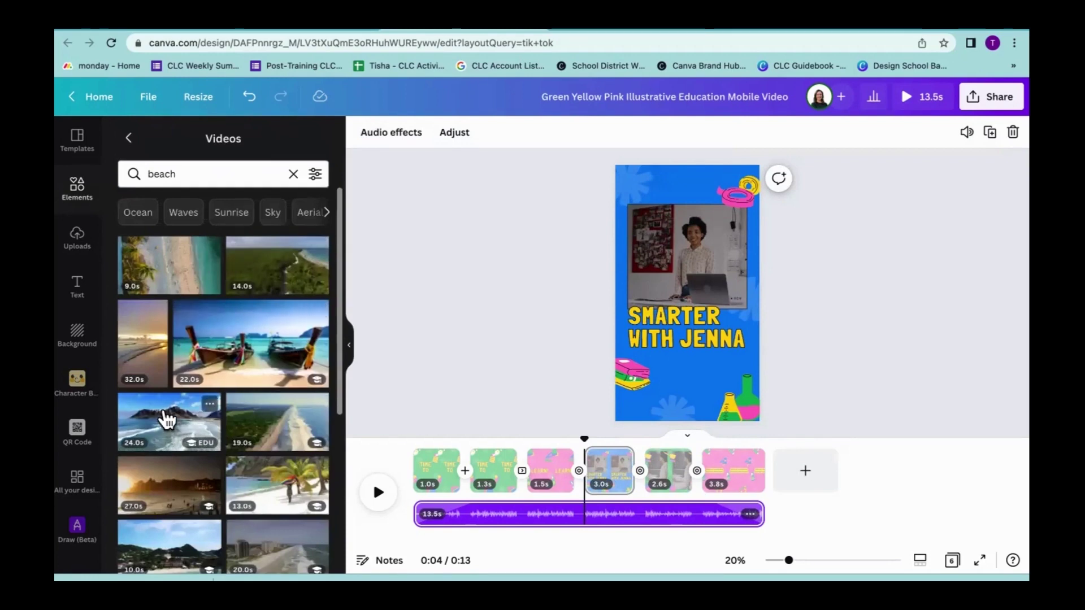
- Try adding the 24.0-second beach clip with the mountains to page 4 and undo the insertion
{"action": "left_click", "coordinate": [167, 420]}
{"action": "scroll", "coordinate": [751, 496], "scroll_direction": "right", "scroll_amount": 3}
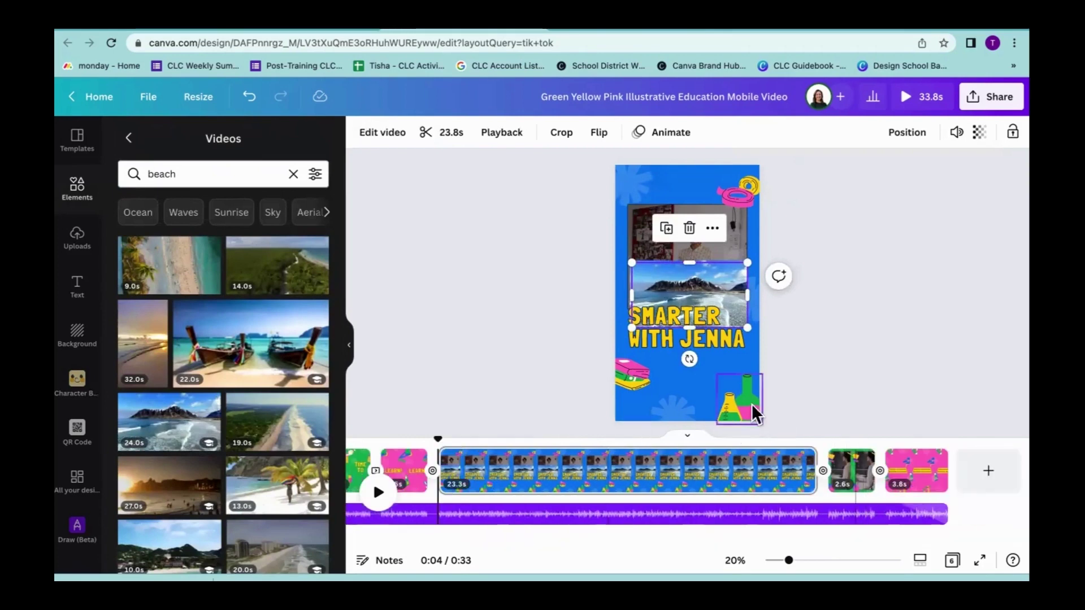
{"action": "mouse_move", "coordinate": [705, 281]}
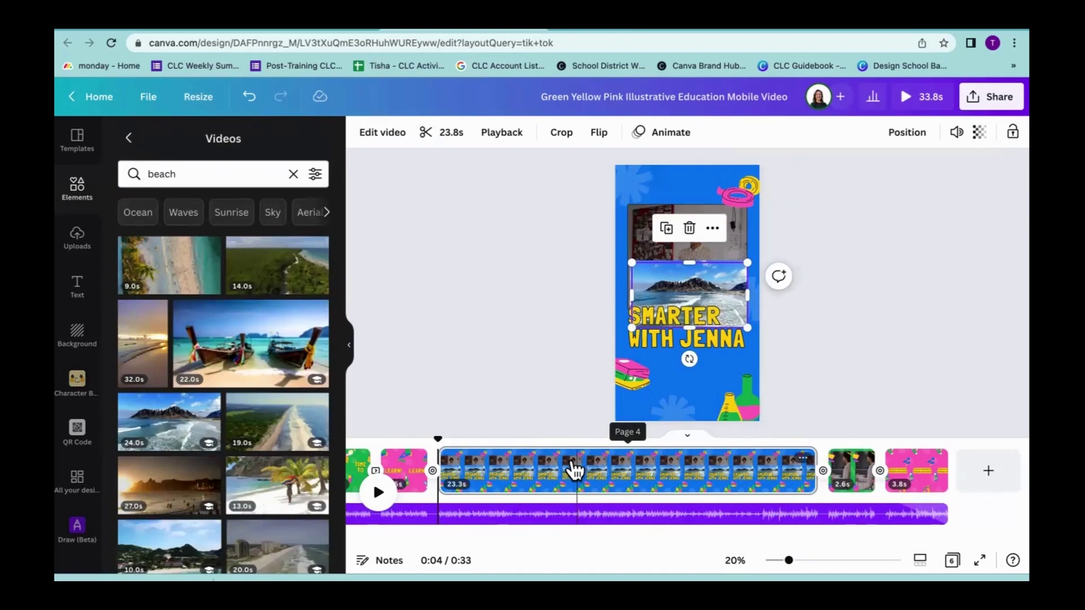
{"action": "left_click_drag", "start_coordinate": [678, 277], "coordinate": [682, 243]}
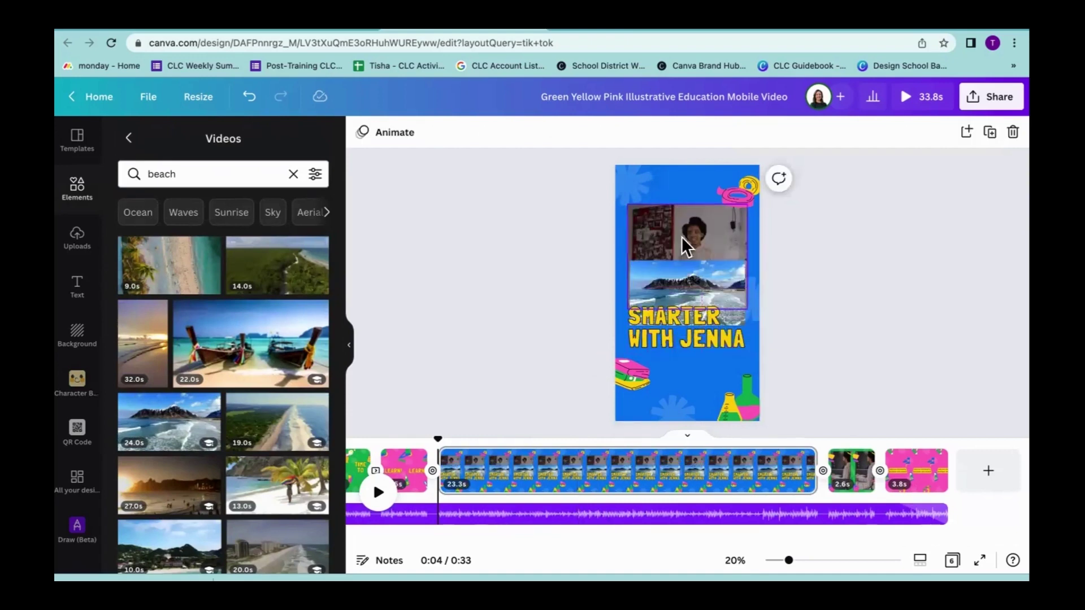
{"action": "left_click", "coordinate": [704, 281]}
{"action": "key", "text": "ctrl+z"}
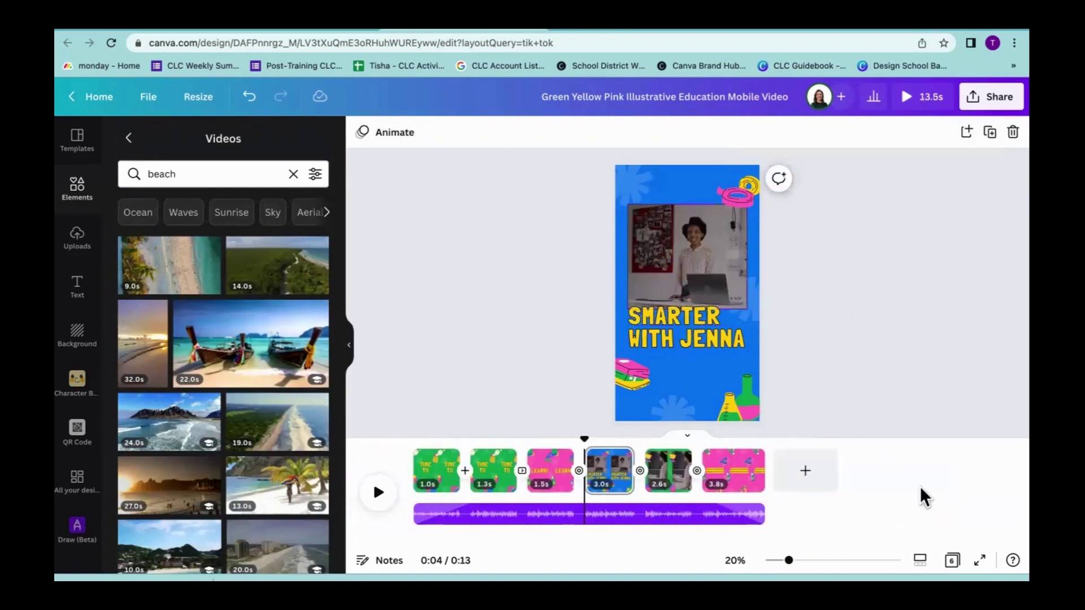
- Add a blank page at the end of the video and insert the 9.0-second aerial beach clip on it
{"action": "left_click", "coordinate": [824, 476]}
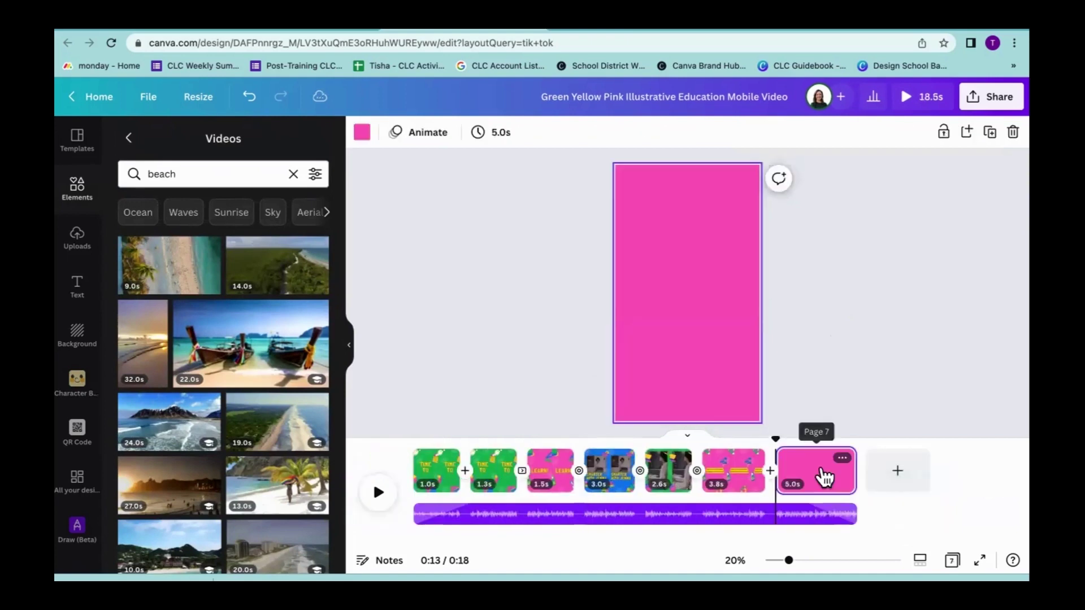
{"action": "left_click", "coordinate": [172, 272]}
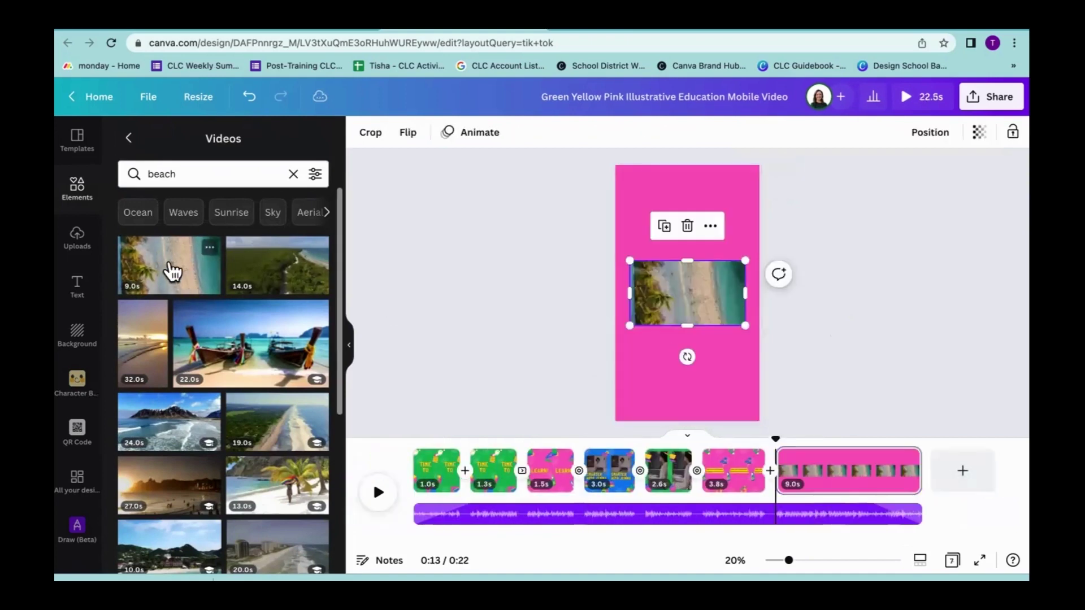
- Rotate the beach clip 90 degrees counterclockwise so it stands vertically and enlarge it to fill page 7
{"action": "left_click_drag", "start_coordinate": [683, 356], "coordinate": [741, 290]}
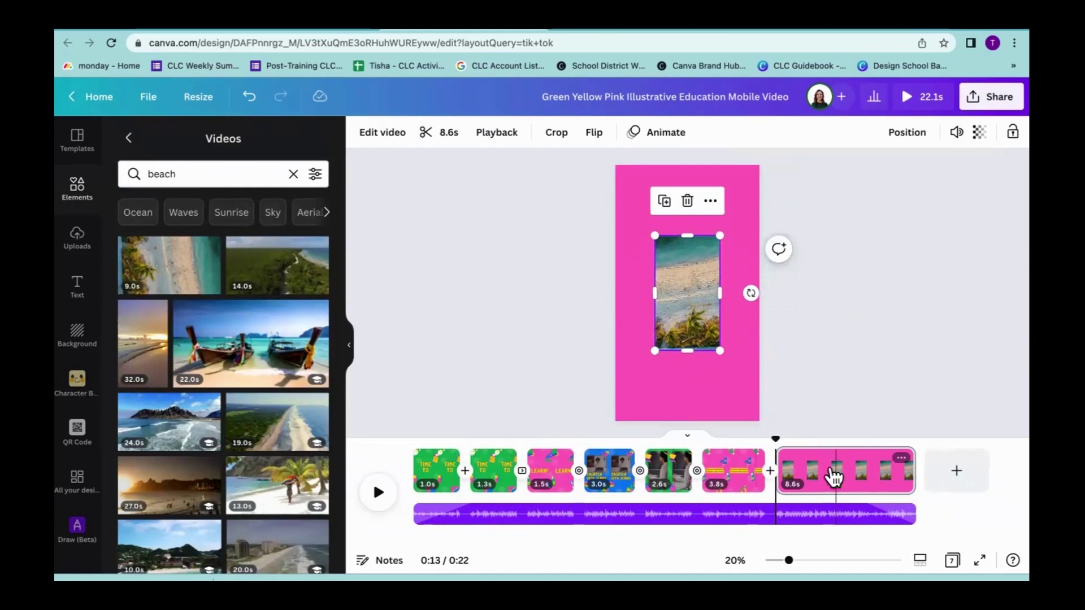
{"action": "mouse_move", "coordinate": [681, 322]}
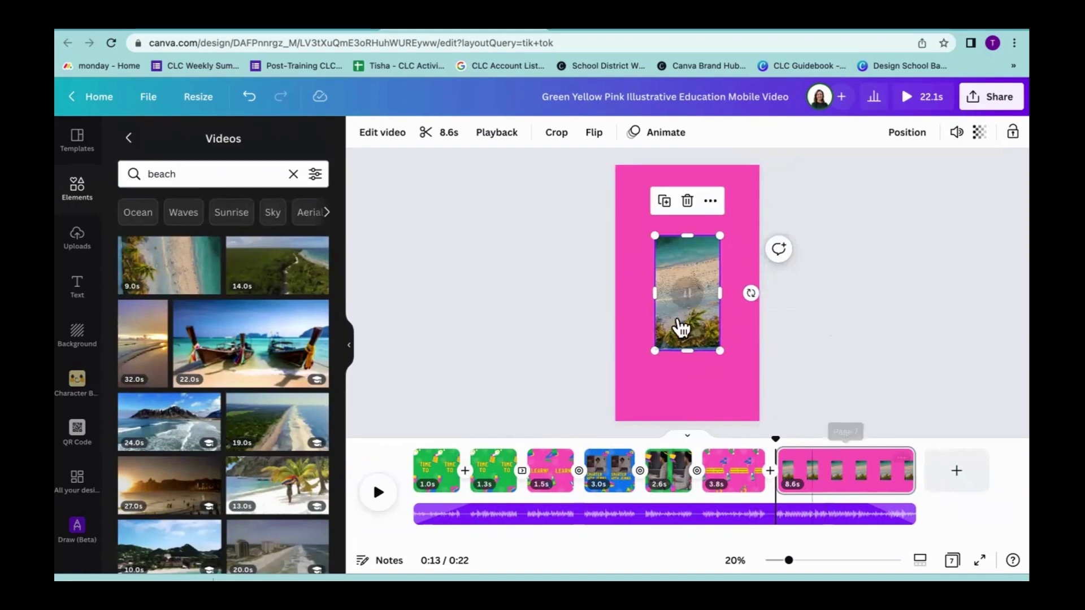
{"action": "left_click_drag", "start_coordinate": [717, 348], "coordinate": [759, 421]}
{"action": "left_click_drag", "start_coordinate": [654, 235], "coordinate": [610, 159]}
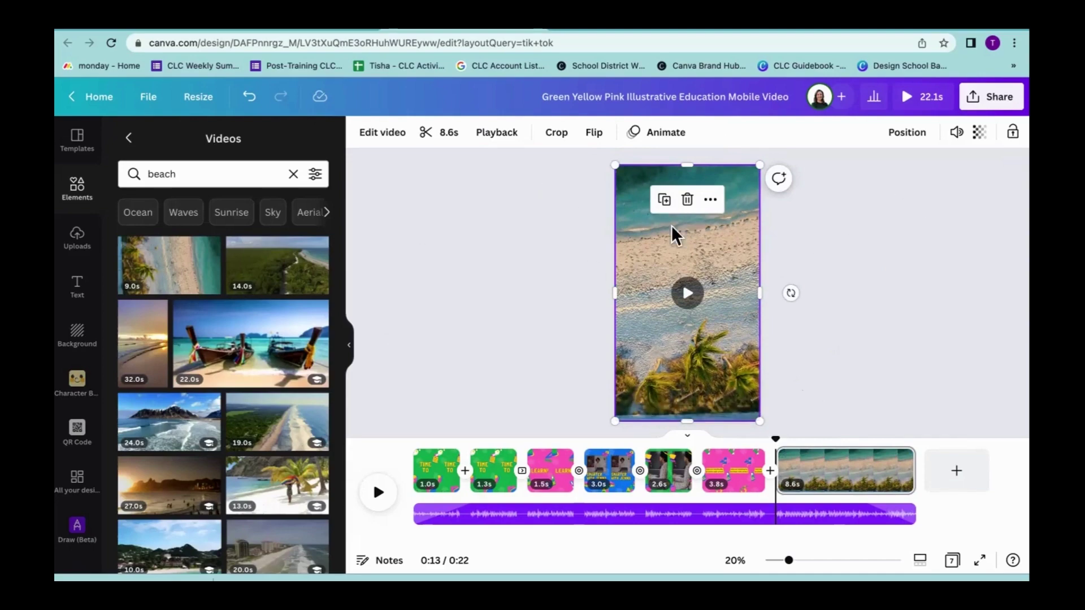
{"action": "key", "text": "ctrl+Left"}
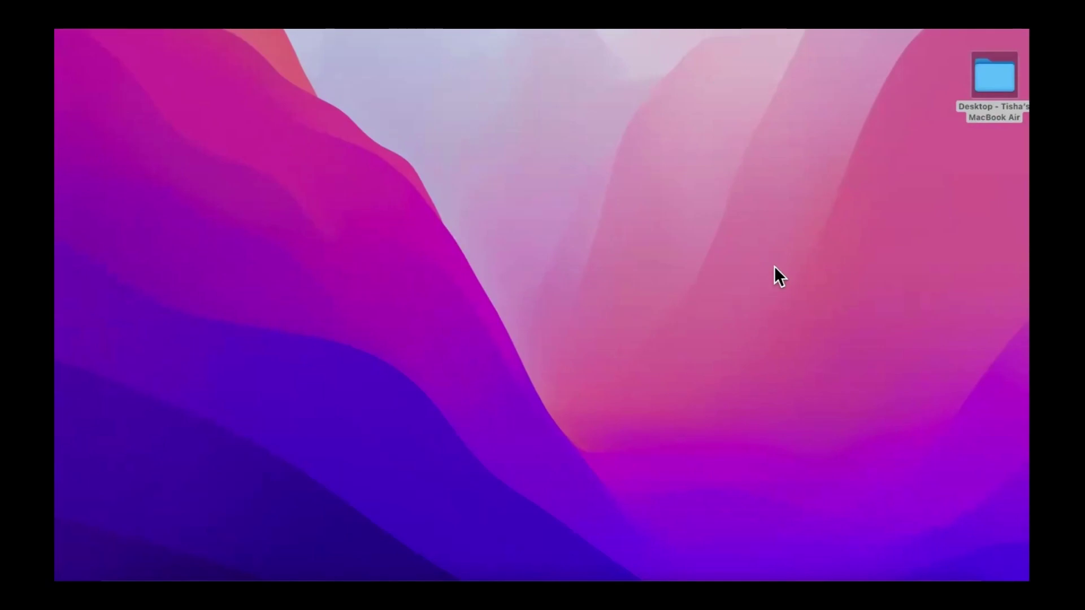
{"action": "key", "text": "ctrl+Right"}
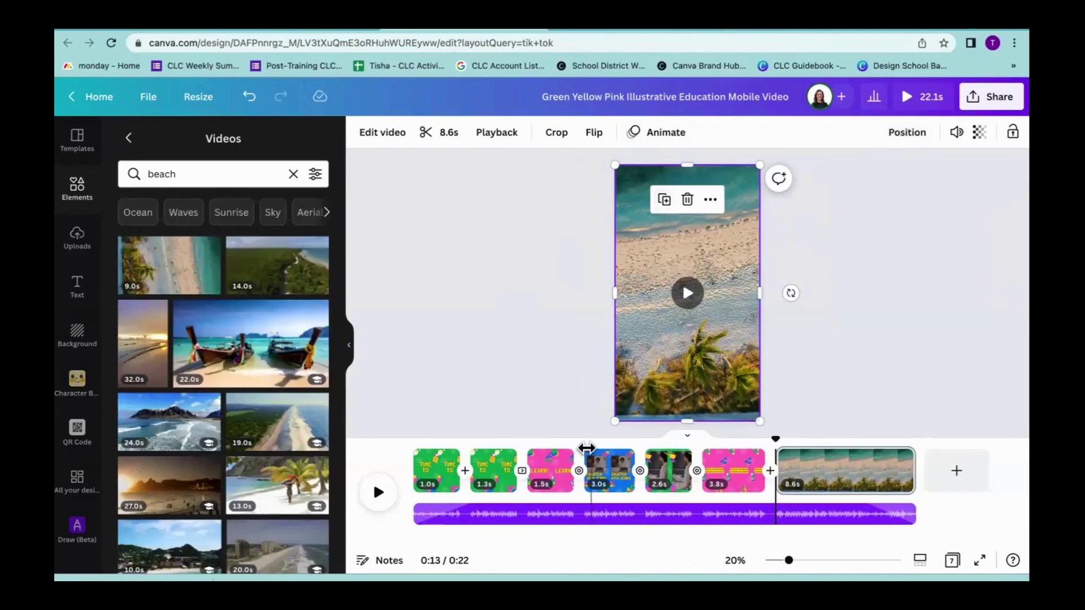
- Review the beach clip's loop and autoplay playback options and close them without changing anything
{"action": "left_click", "coordinate": [493, 135]}
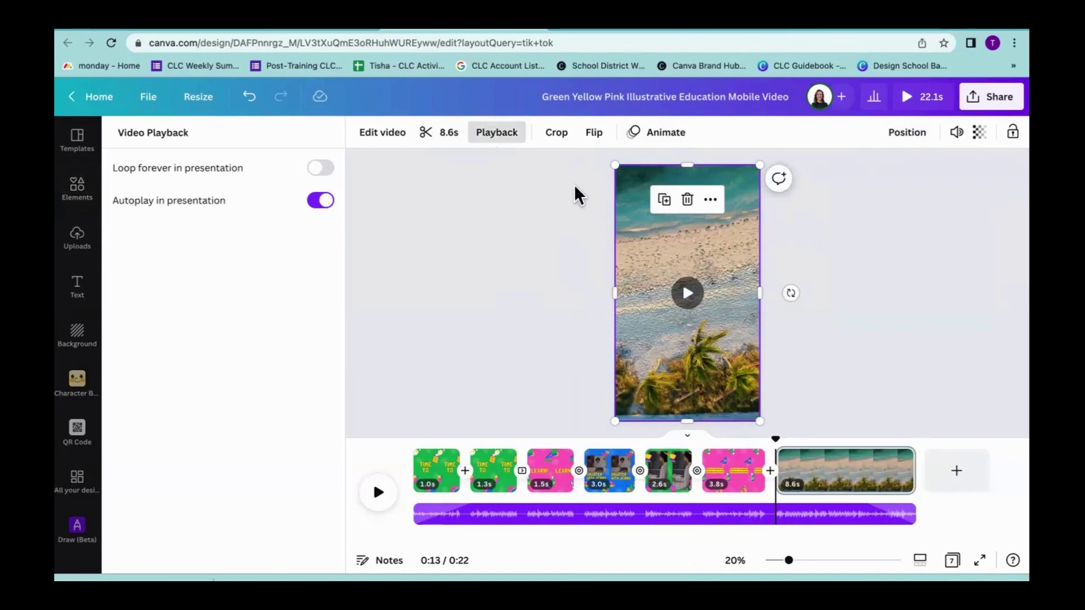
{"action": "left_click", "coordinate": [496, 132]}
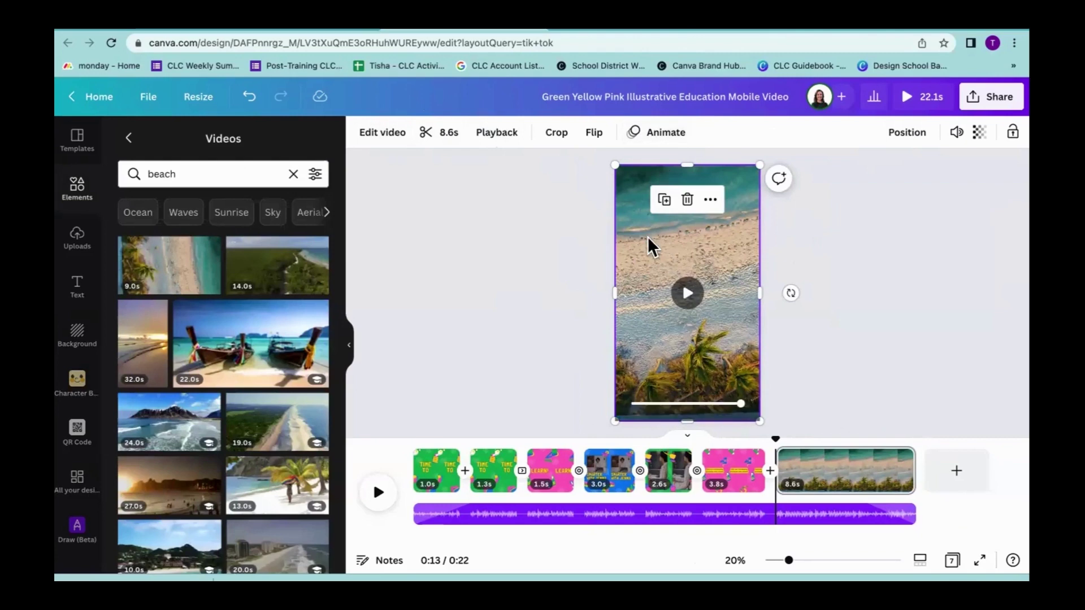
- Apply the Background Remover effect to the beach clip on page 7 and close the video effects
{"action": "left_click", "coordinate": [390, 142]}
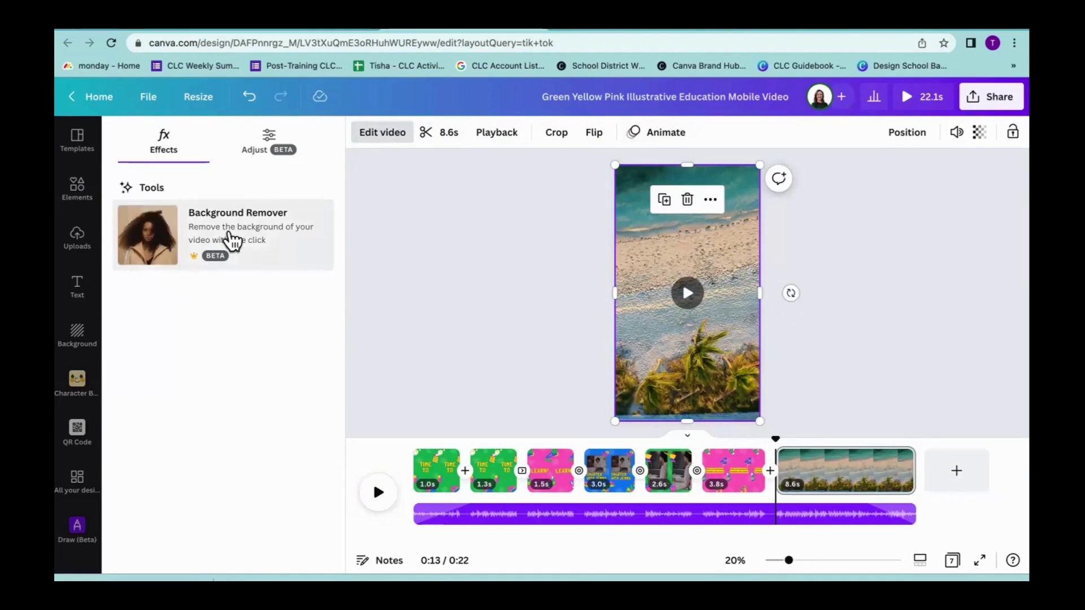
{"action": "mouse_move", "coordinate": [721, 218]}
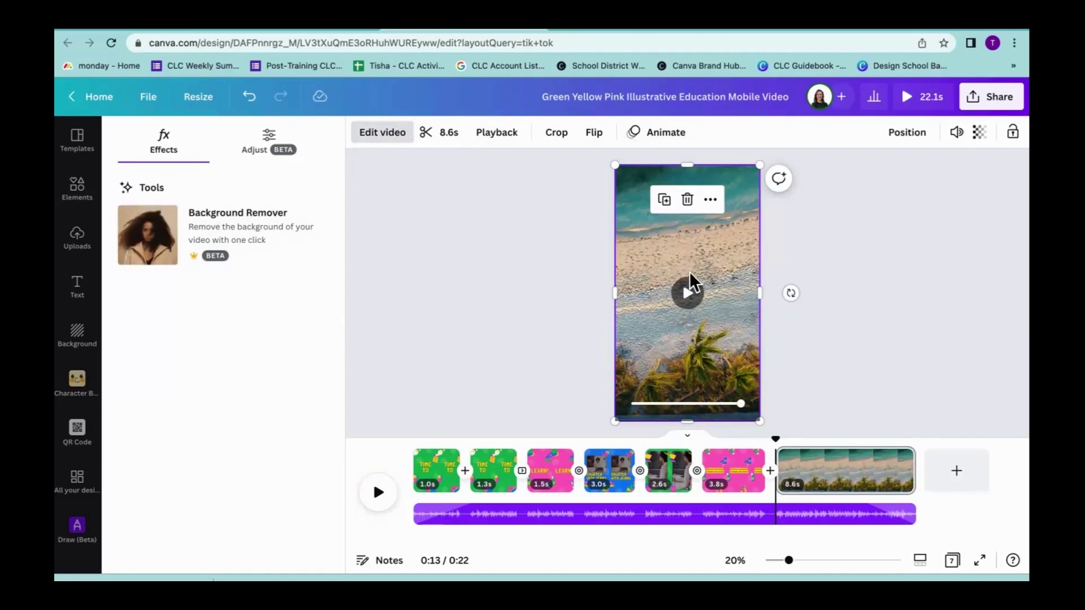
{"action": "left_click", "coordinate": [239, 223]}
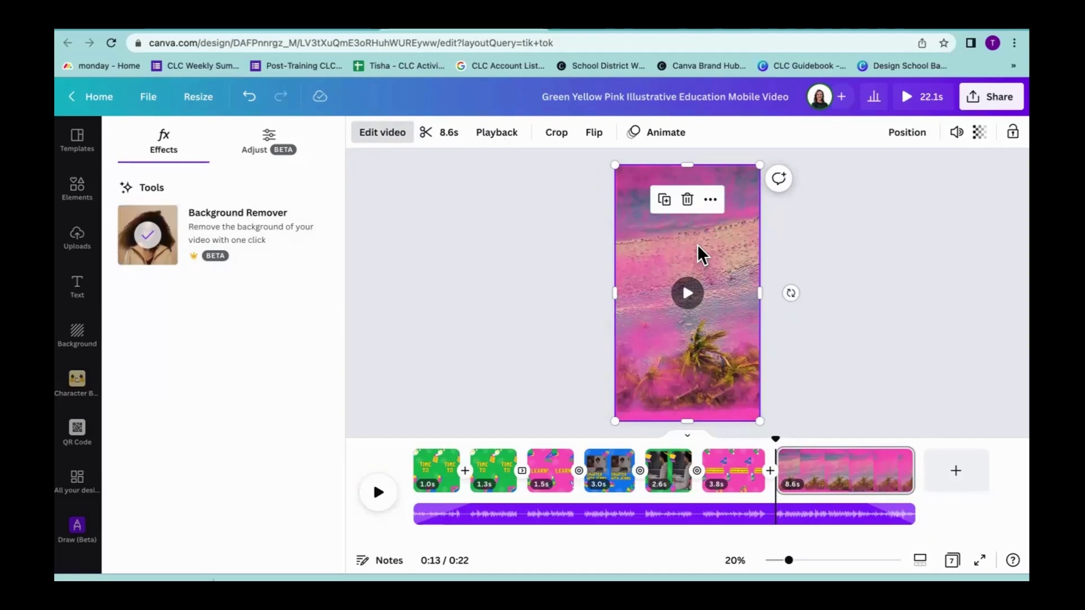
{"action": "key", "text": "Escape"}
{"action": "key", "text": "Escape"}
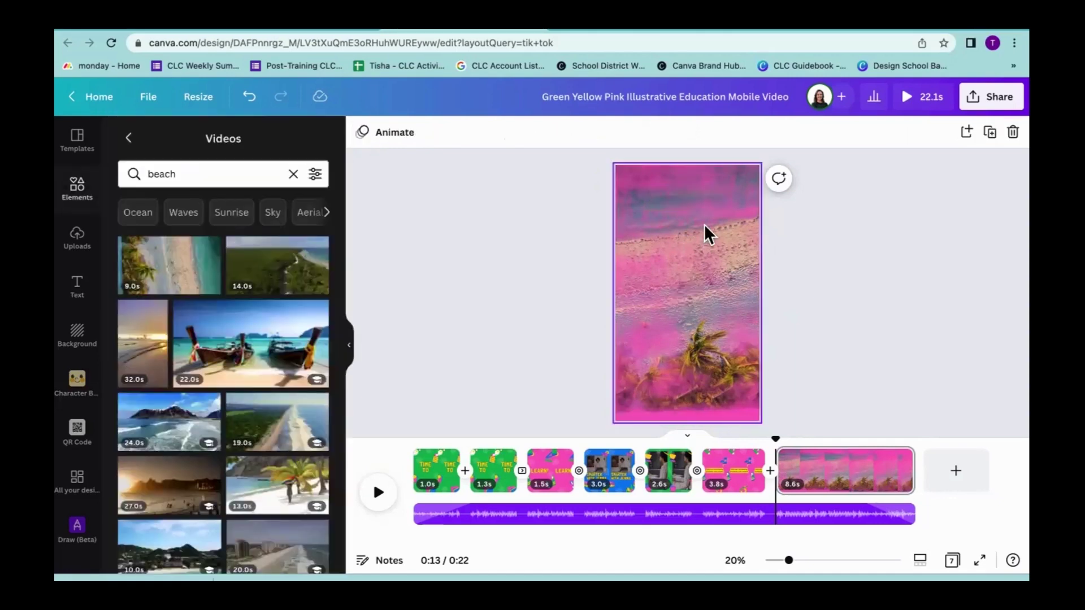
- Delete the beach clip from page 7
{"action": "left_click", "coordinate": [702, 233]}
{"action": "key", "text": "Delete"}
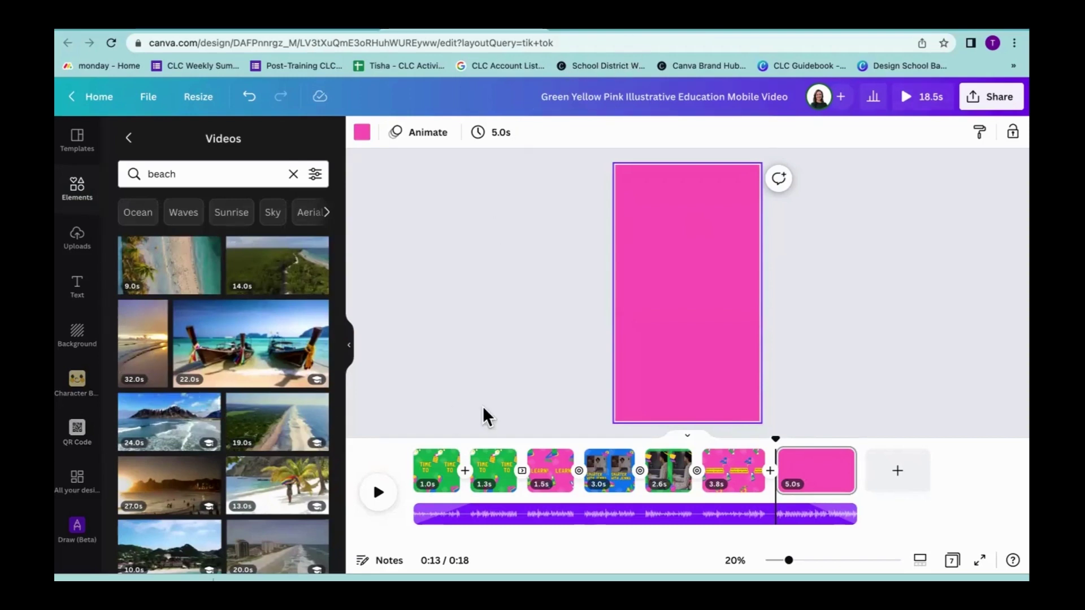
- Open the self-recording studio on page 7 with Camera as the recording source
{"action": "left_click", "coordinate": [76, 236]}
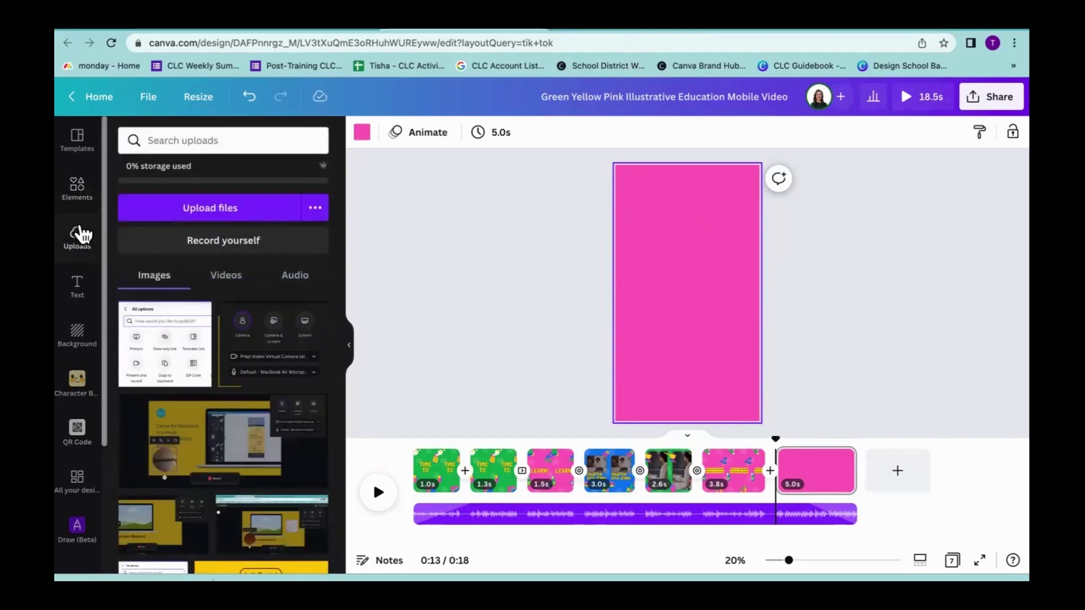
{"action": "left_click", "coordinate": [234, 247]}
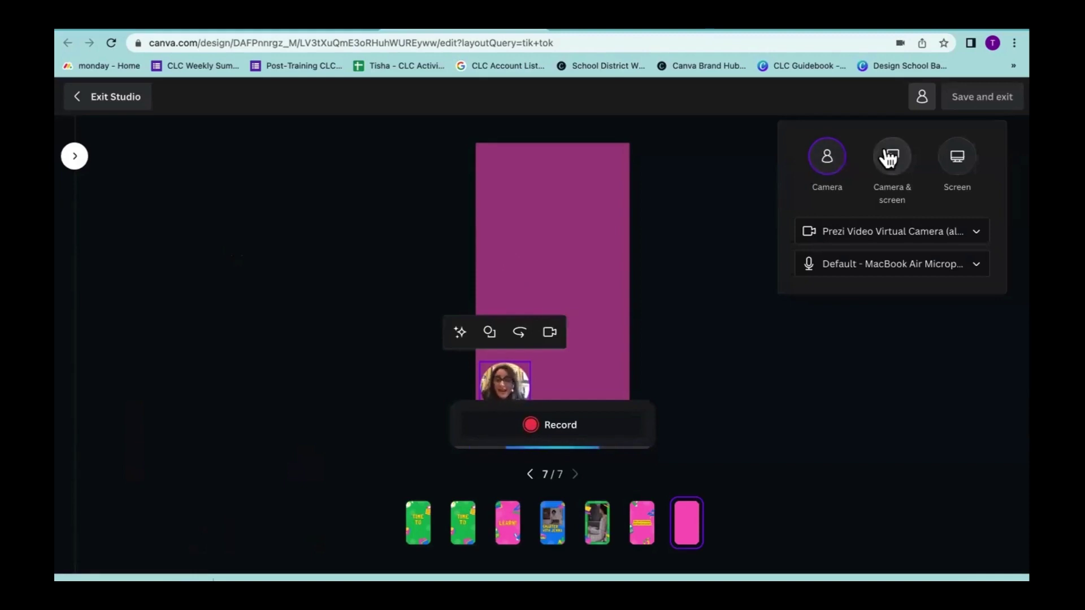
{"action": "left_click", "coordinate": [827, 162]}
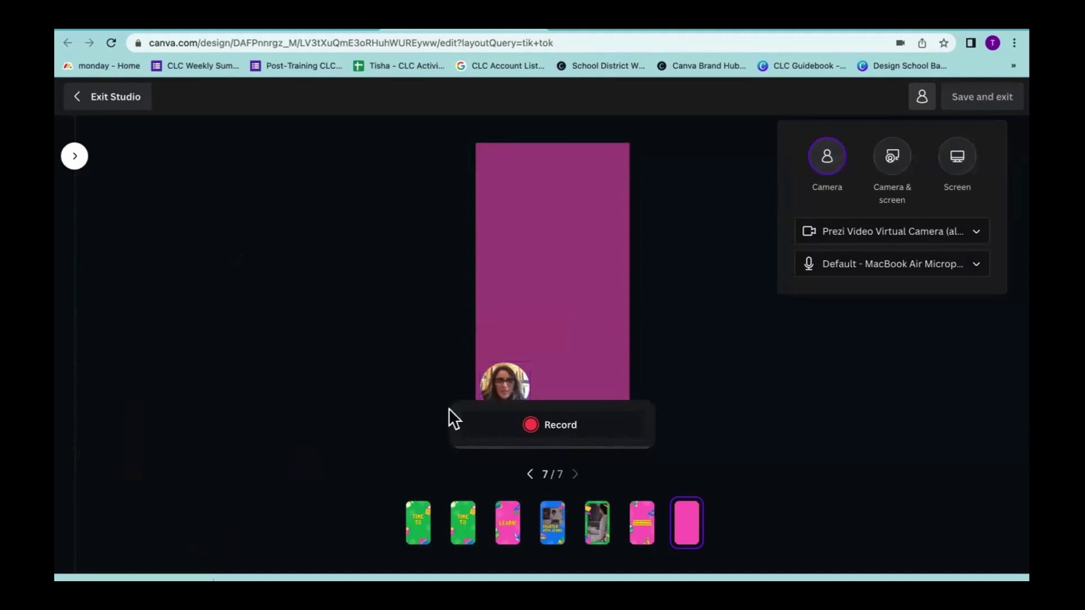
- Move the camera preview up to the middle area of the page and change its shape to a portrait rectangle
{"action": "left_click_drag", "start_coordinate": [494, 385], "coordinate": [536, 259]}
{"action": "left_click", "coordinate": [517, 217]}
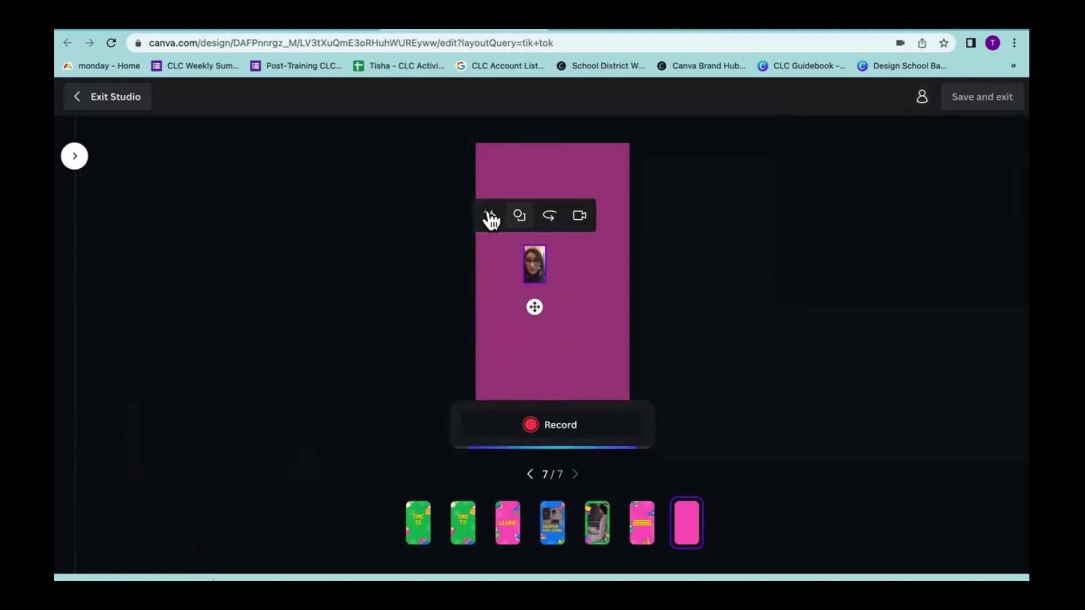
- View the available camera filters and switch the camera off and back on
{"action": "left_click", "coordinate": [490, 216]}
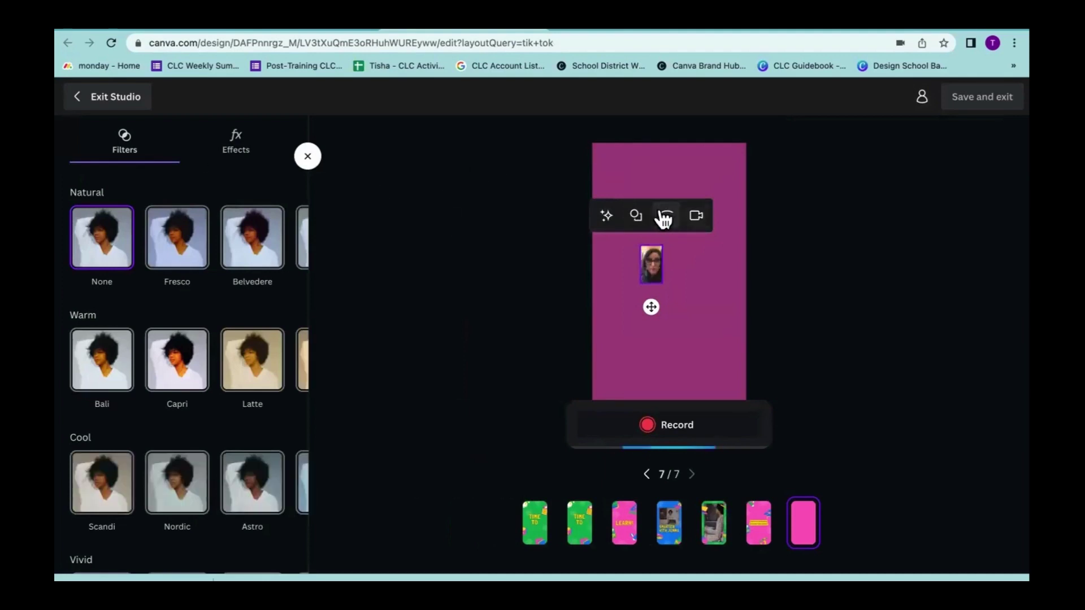
{"action": "left_click", "coordinate": [690, 211]}
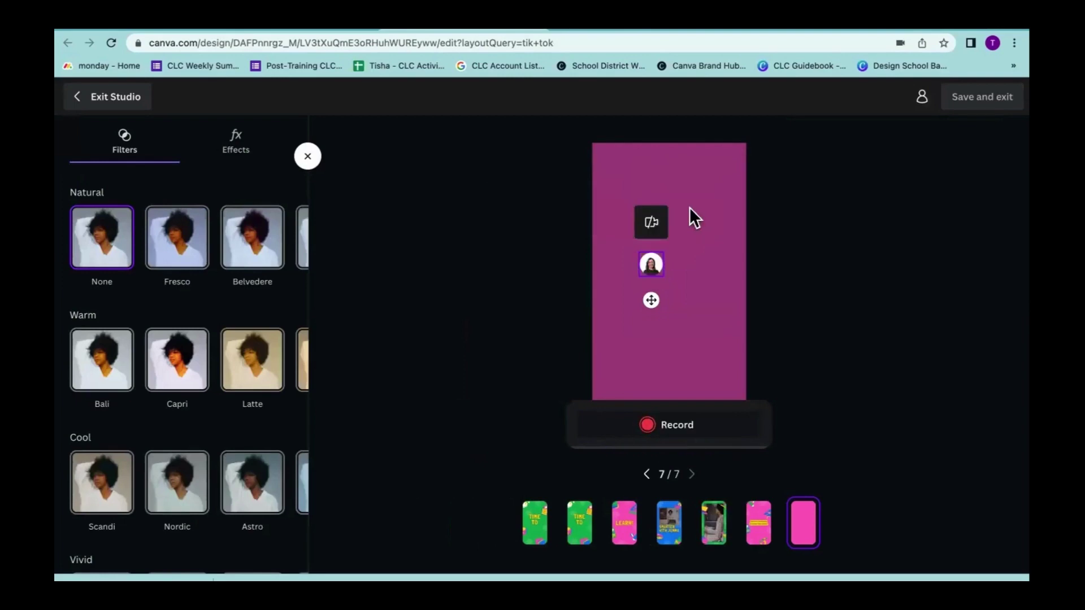
{"action": "left_click", "coordinate": [650, 222]}
{"action": "left_click", "coordinate": [634, 217]}
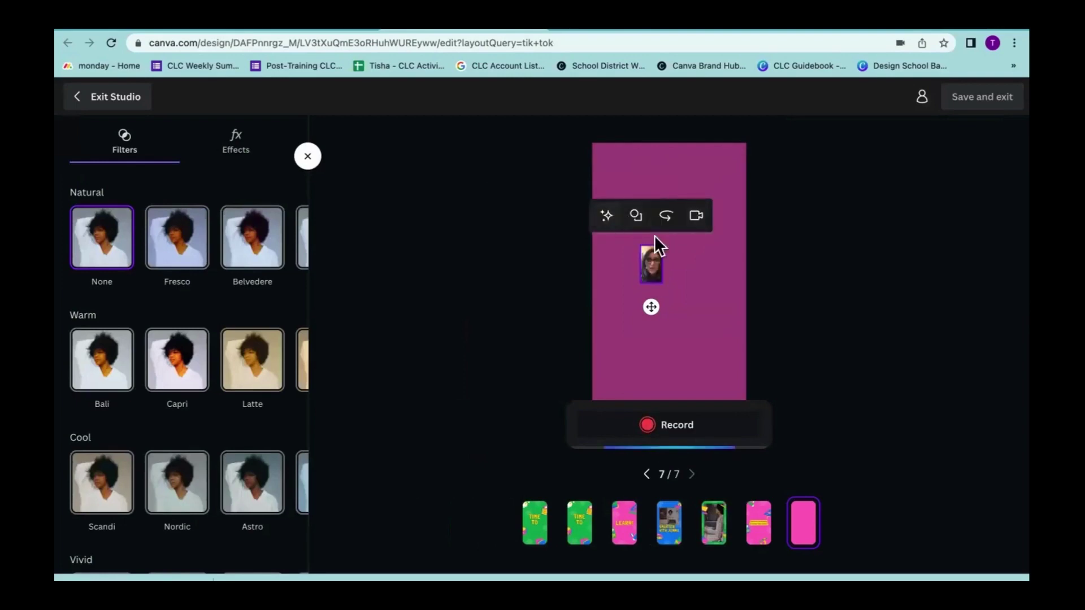
- Record a camera clip a few seconds long, finish it, and save it while leaving the recording studio
{"action": "left_click", "coordinate": [647, 424]}
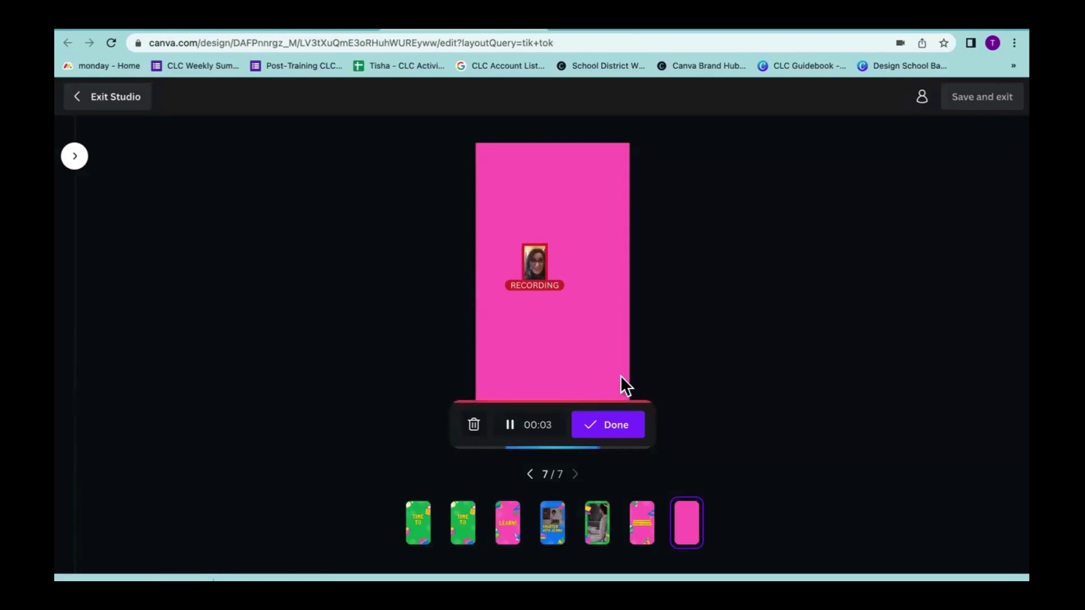
{"action": "left_click", "coordinate": [617, 428]}
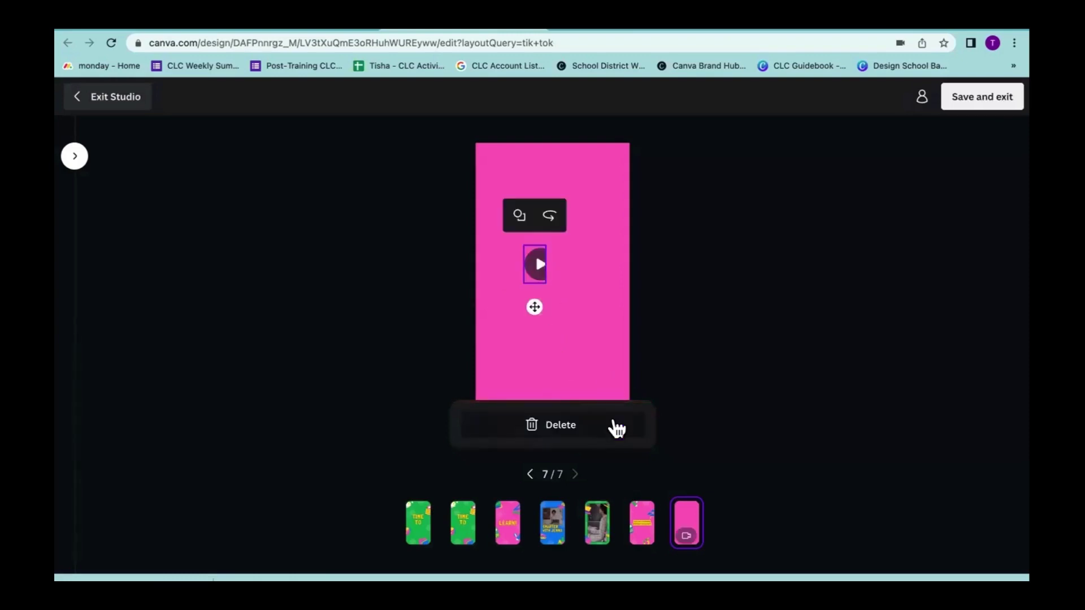
{"action": "left_click", "coordinate": [958, 101]}
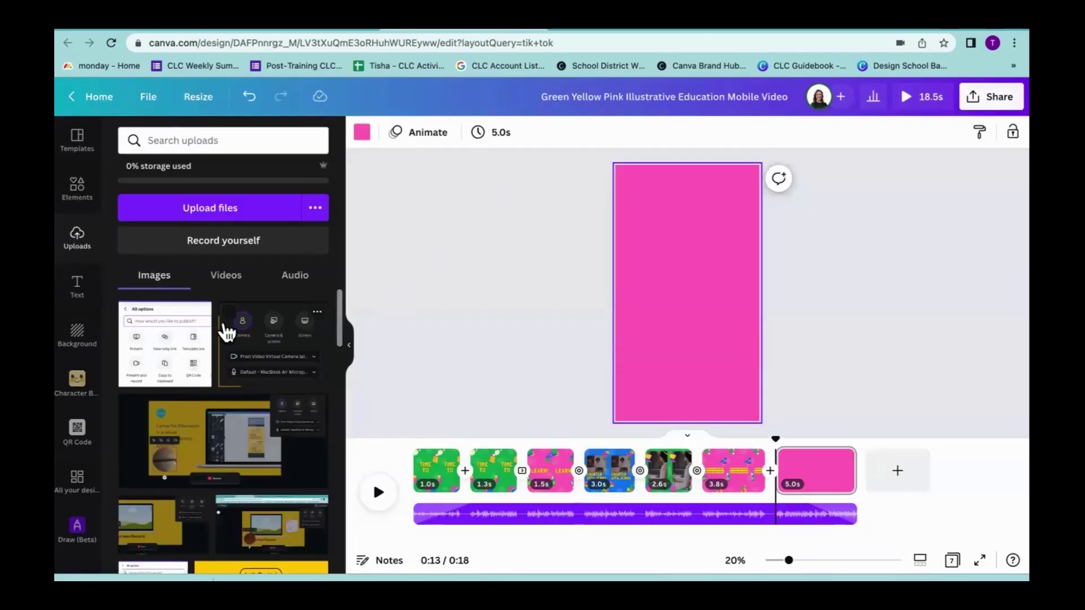
- Place the 4.4-second camera recording from the uploaded videos on page 7 and shift it slightly upward
{"action": "left_click", "coordinate": [226, 280]}
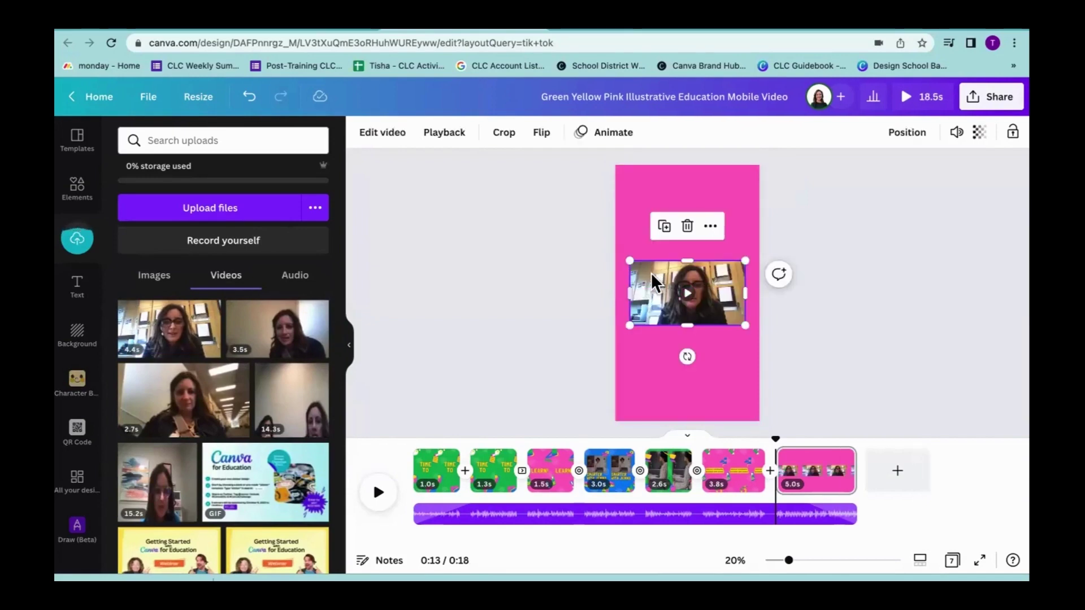
{"action": "mouse_move", "coordinate": [652, 274]}
{"action": "left_mouse_down"}
{"action": "mouse_move", "coordinate": [652, 244]}
{"action": "mouse_move", "coordinate": [654, 271]}
{"action": "left_mouse_up"}
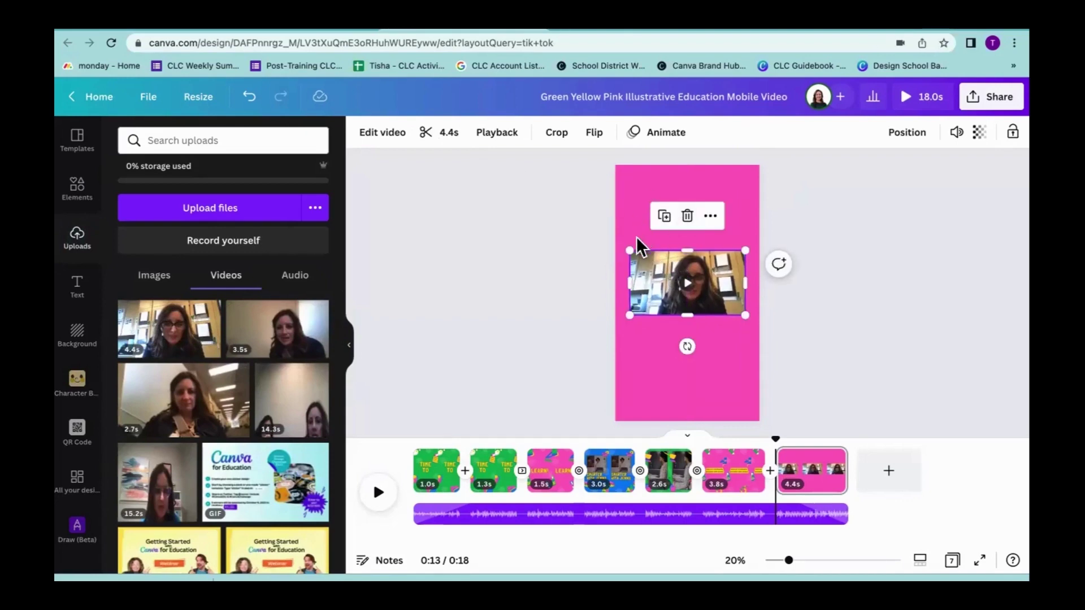
- Remove the camera clip's background with Background Remover on page 7 and move the clip to the upper part of the page
{"action": "left_click_drag", "start_coordinate": [630, 250], "coordinate": [634, 218]}
{"action": "left_click", "coordinate": [381, 134]}
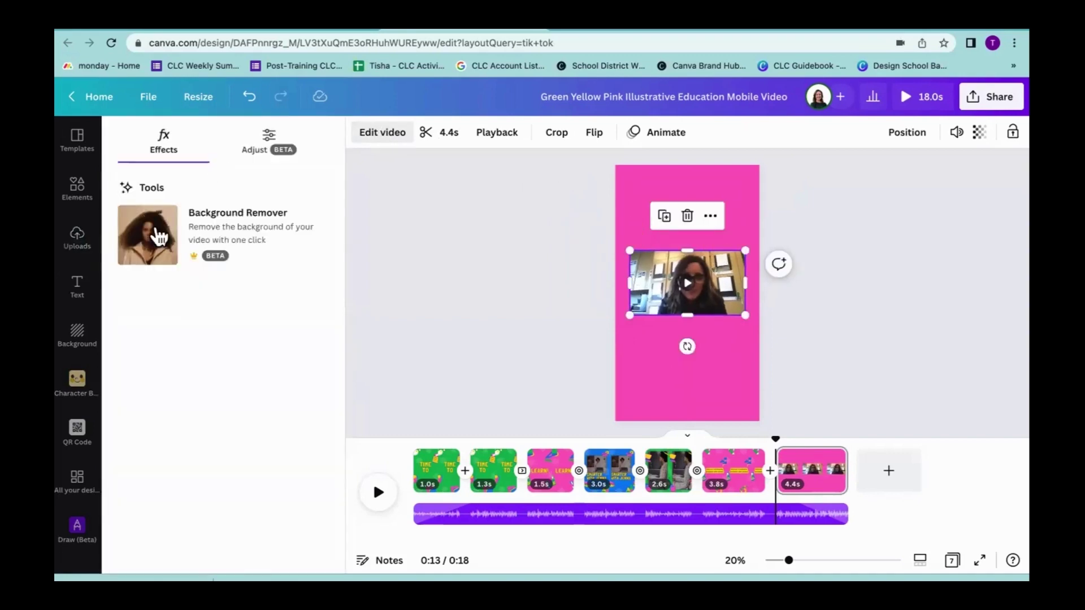
{"action": "left_click", "coordinate": [221, 226]}
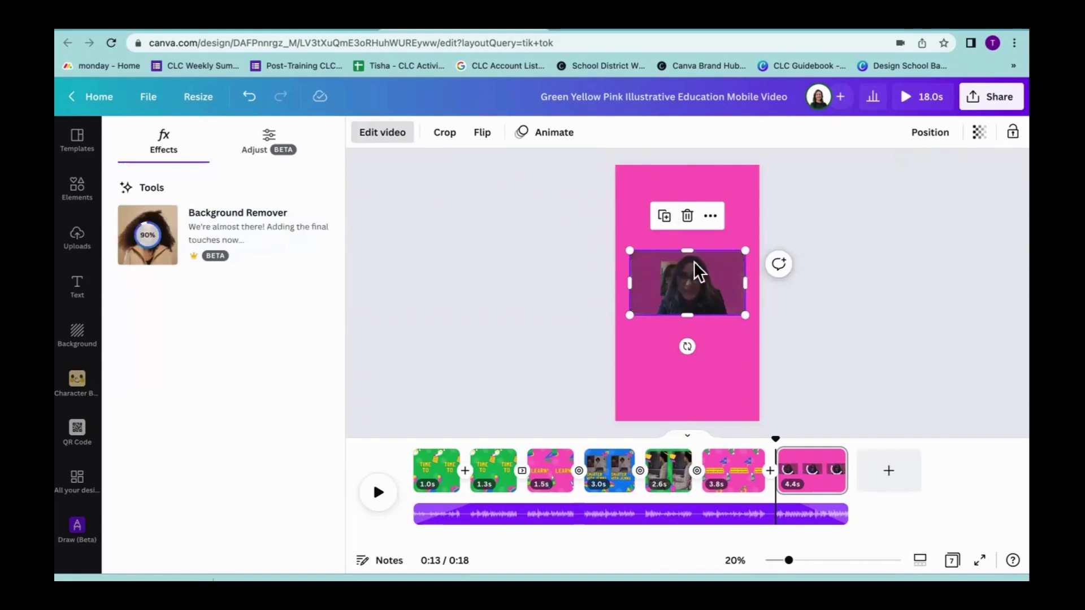
{"action": "left_click_drag", "start_coordinate": [700, 278], "coordinate": [688, 203]}
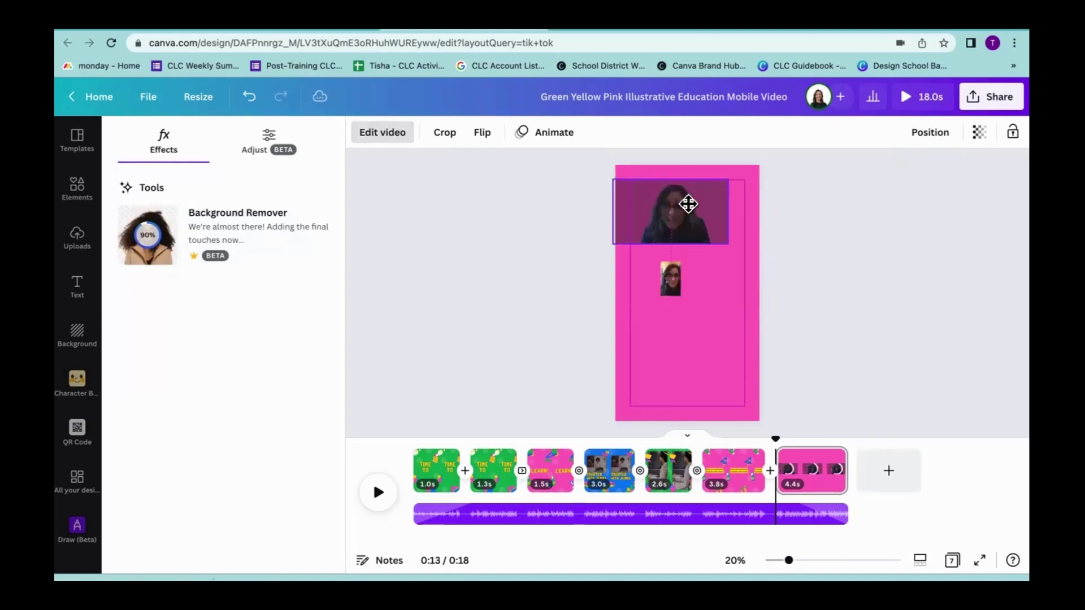
{"action": "left_click", "coordinate": [731, 261]}
{"action": "left_click_drag", "start_coordinate": [728, 244], "coordinate": [735, 249]}
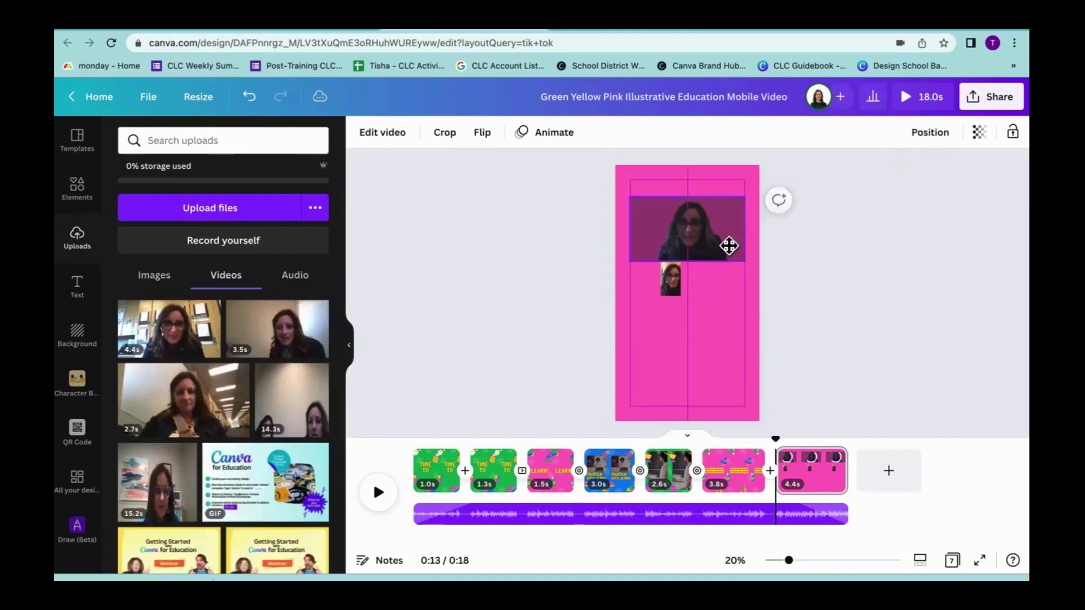
- Delete the small camera clip and the larger background-removed clip from page 7
{"action": "left_click", "coordinate": [671, 277]}
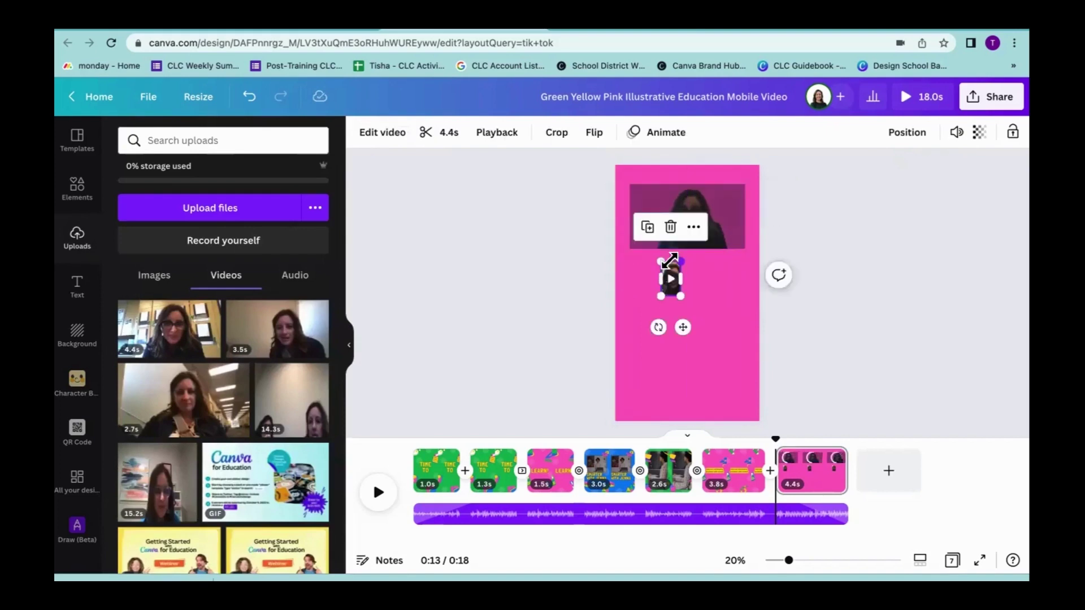
{"action": "left_click", "coordinate": [671, 227]}
{"action": "left_click", "coordinate": [671, 226]}
{"action": "left_click", "coordinate": [685, 283]}
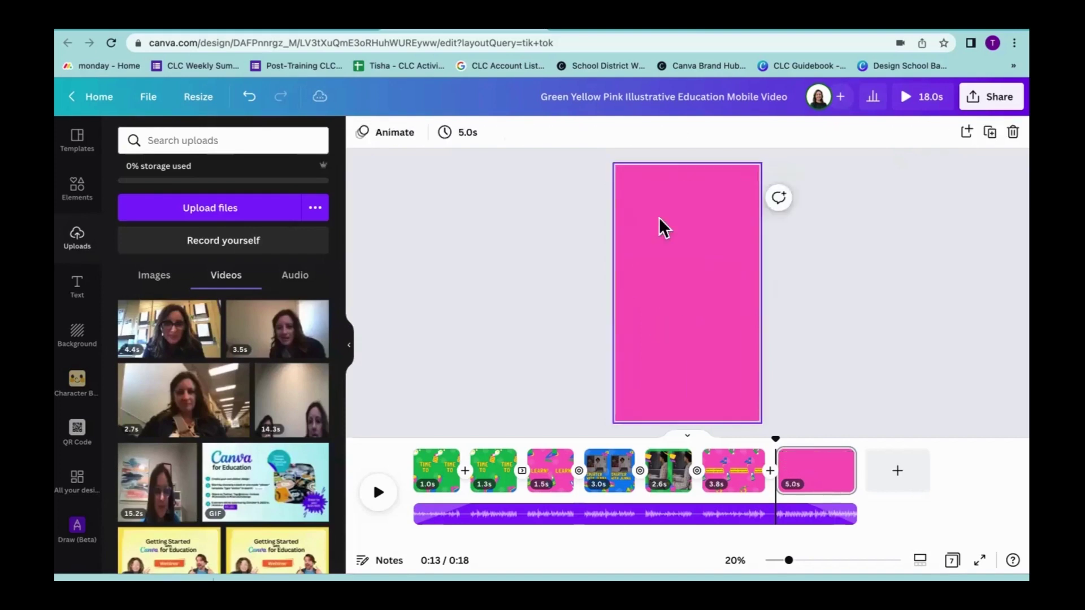
- Open the recording studio in Screen mode and look through the entire-screen and window sharing sources
{"action": "left_click", "coordinate": [231, 244]}
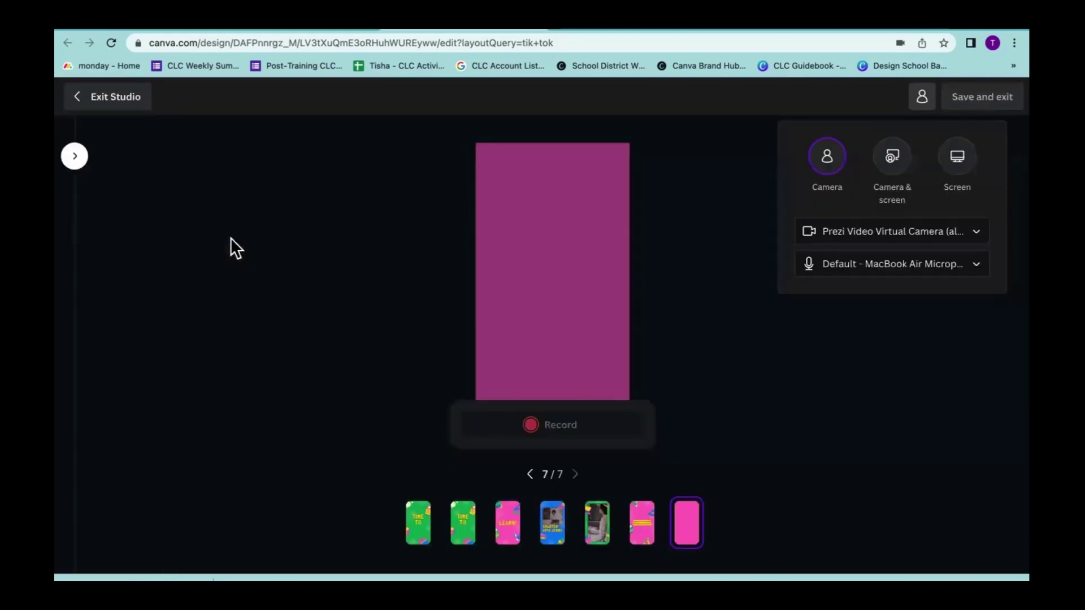
{"action": "left_click", "coordinate": [956, 158]}
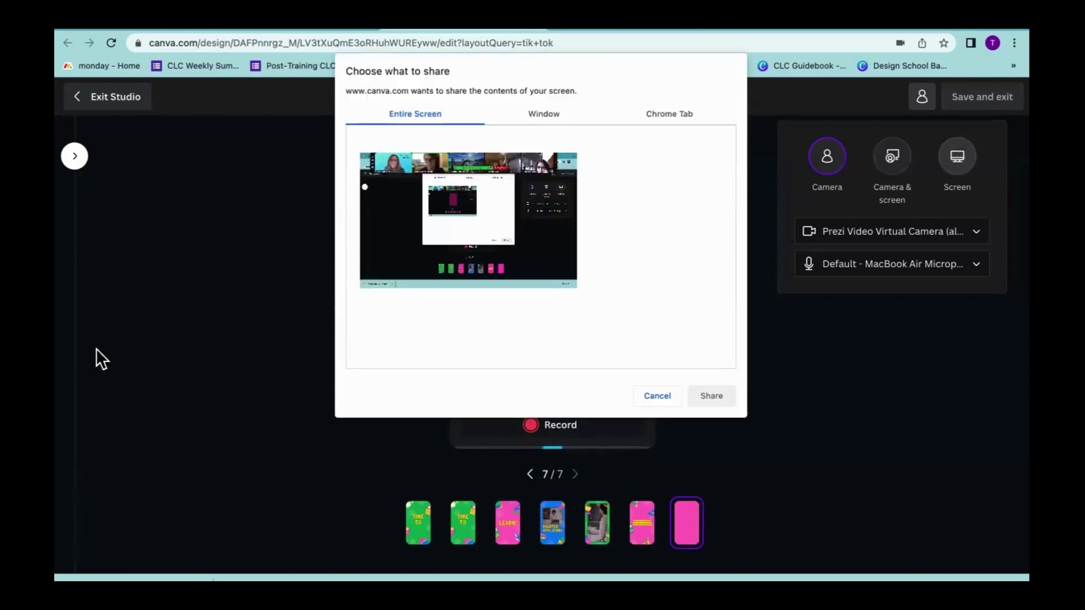
{"action": "left_click", "coordinate": [542, 111]}
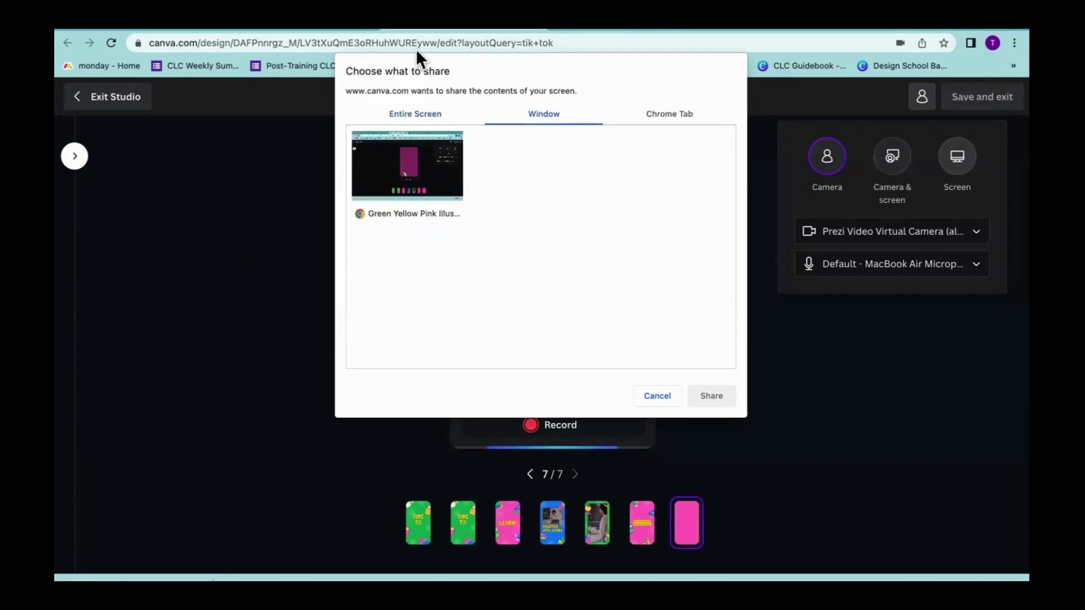
{"action": "key", "text": "Escape"}
{"action": "left_click", "coordinate": [306, 29]}
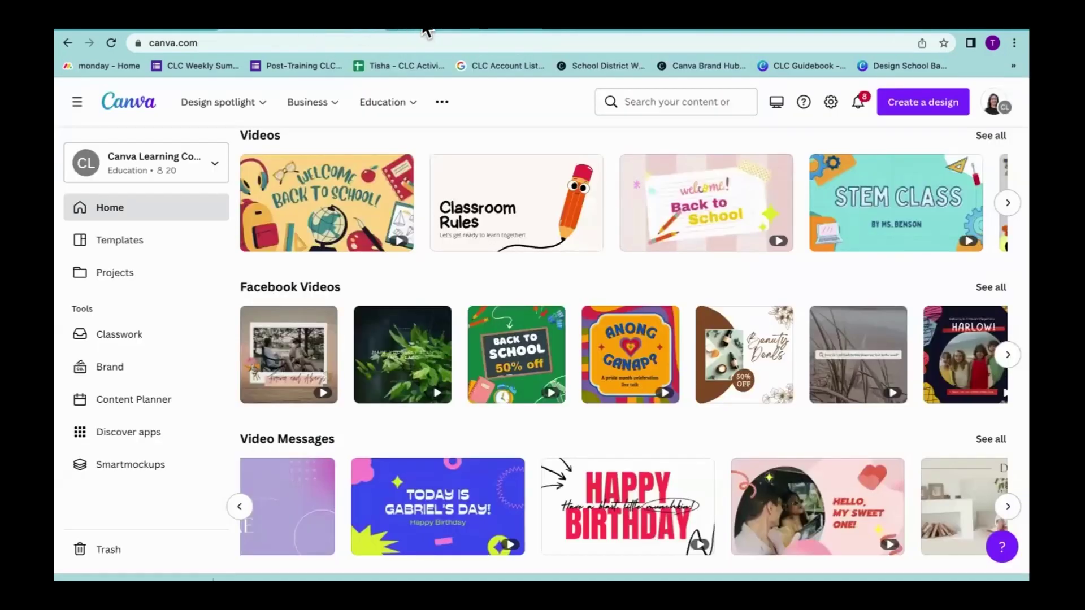
{"action": "left_click", "coordinate": [427, 31]}
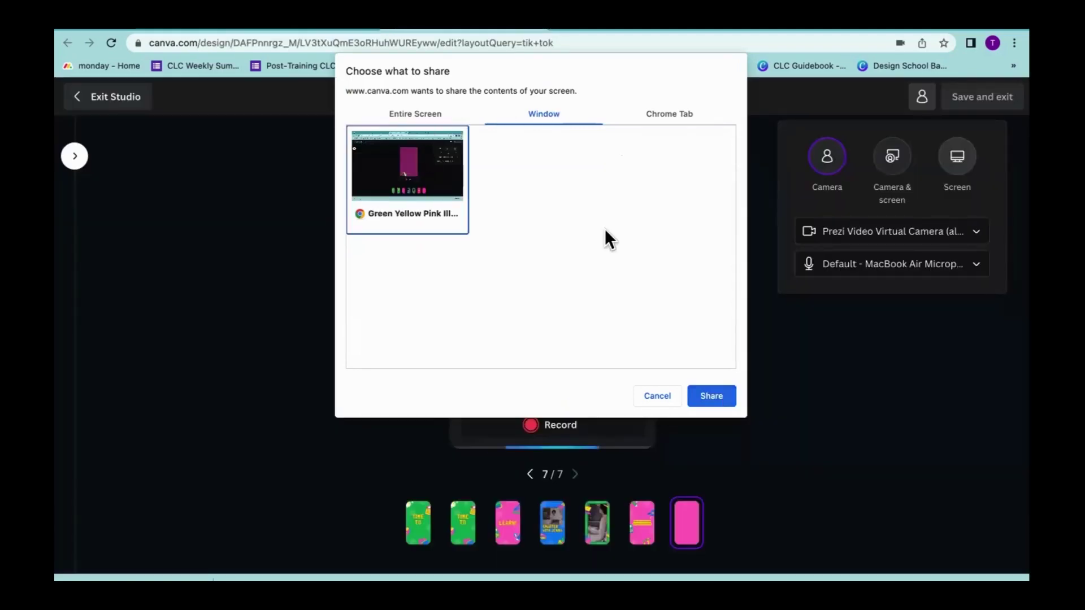
{"action": "left_click", "coordinate": [429, 109]}
{"action": "left_click", "coordinate": [544, 113]}
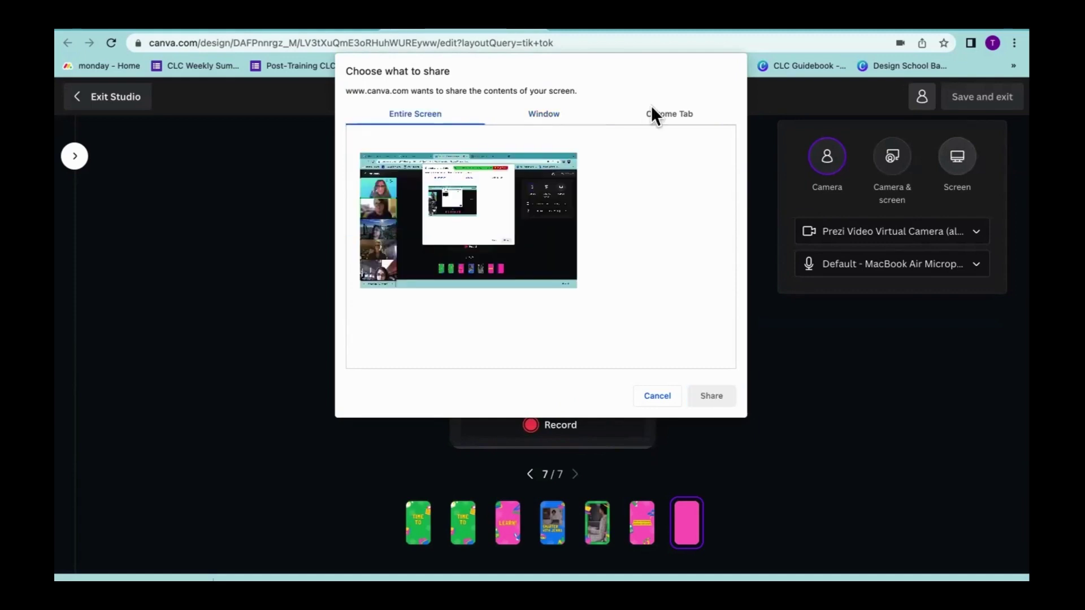
- Share the "Home - Canva" browser tab as the recording source and show its lower video template rows
{"action": "left_click", "coordinate": [651, 108]}
{"action": "left_click", "coordinate": [458, 172]}
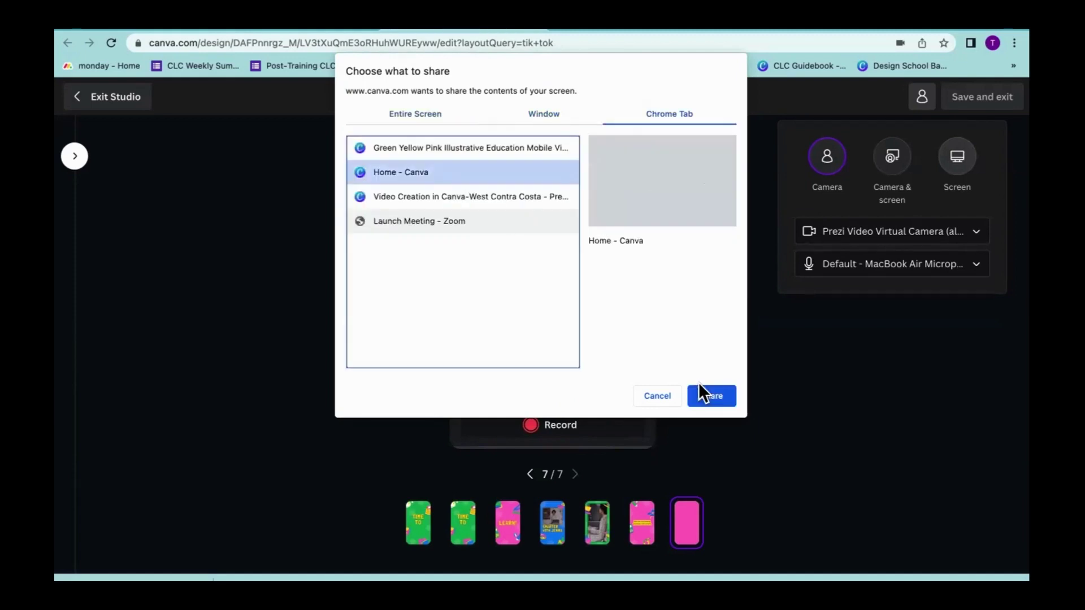
{"action": "left_click", "coordinate": [708, 393]}
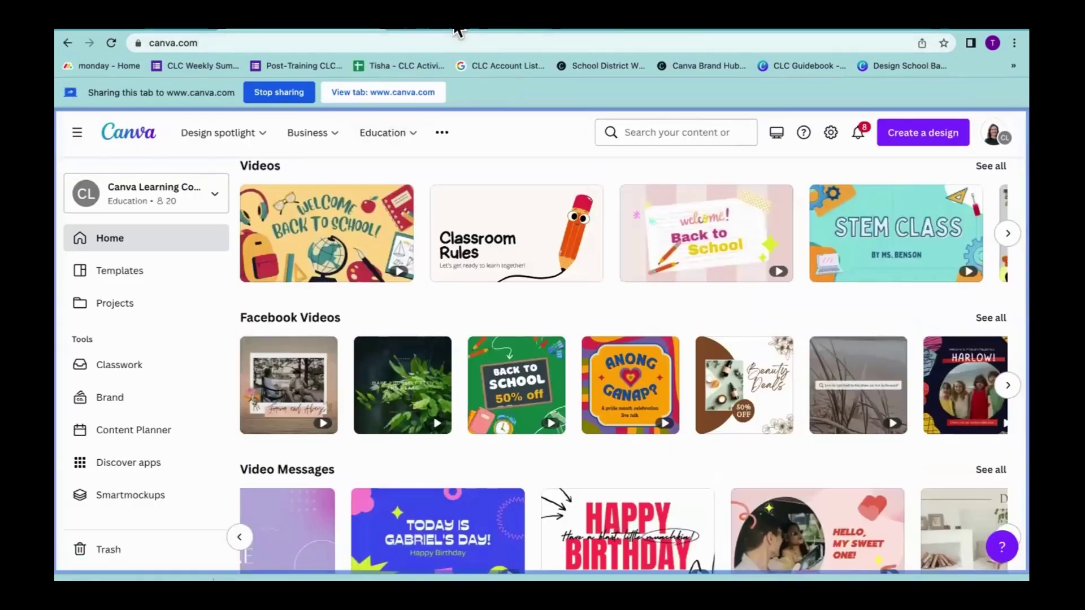
{"action": "scroll", "coordinate": [484, 279], "scroll_direction": "down", "scroll_amount": 5}
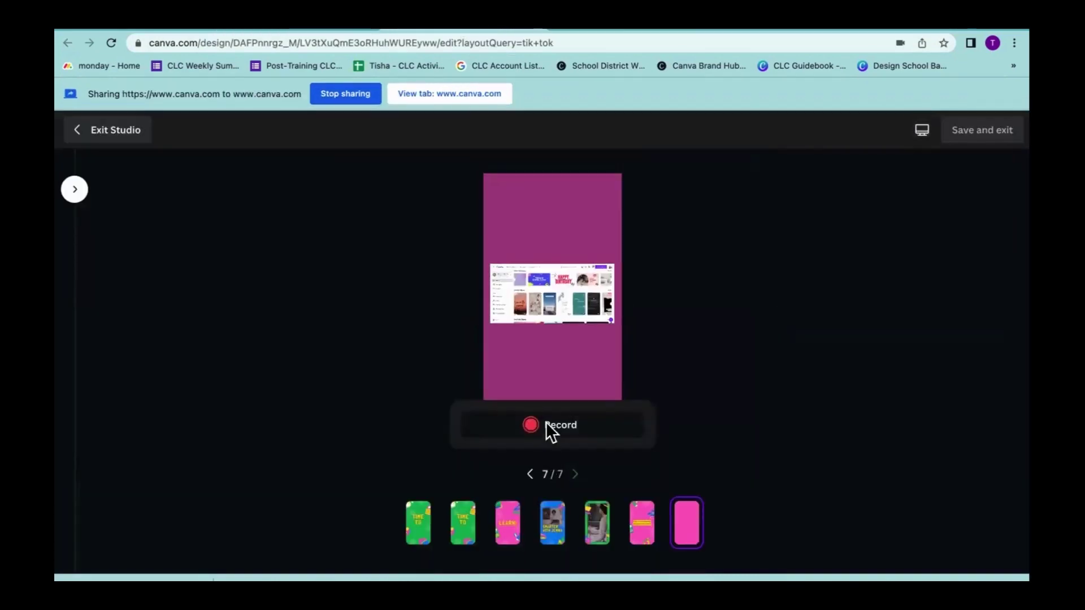
- Record a few seconds of browsing the Canva home page's video templates, finish the recording, and save it while leaving the studio
{"action": "left_click", "coordinate": [546, 424]}
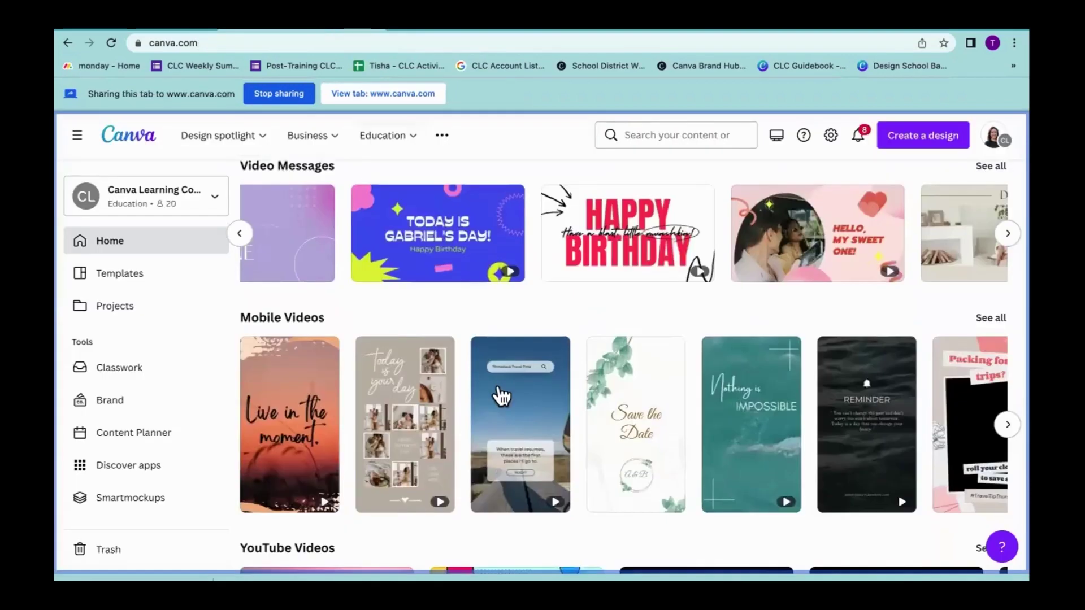
{"action": "scroll", "coordinate": [502, 396], "scroll_direction": "down", "scroll_amount": 3}
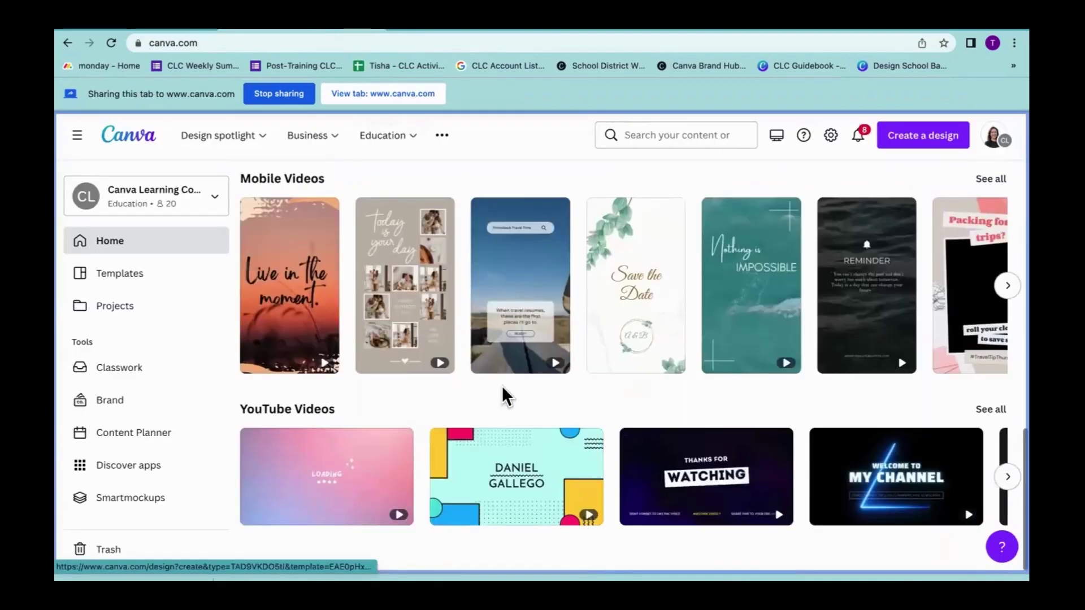
{"action": "scroll", "coordinate": [487, 43], "scroll_direction": "up", "scroll_amount": 6}
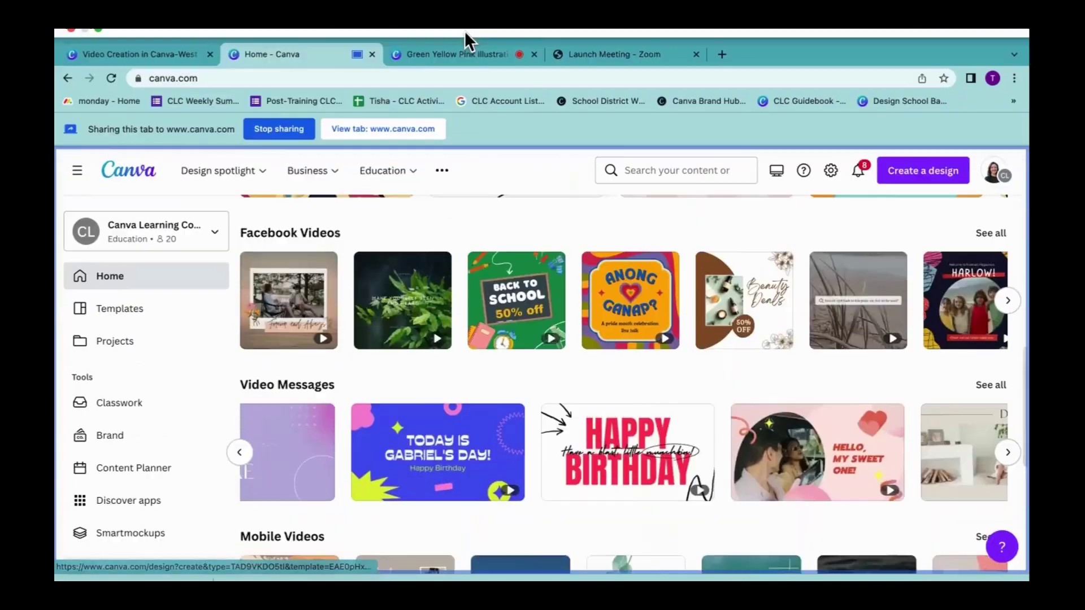
{"action": "left_click", "coordinate": [464, 52]}
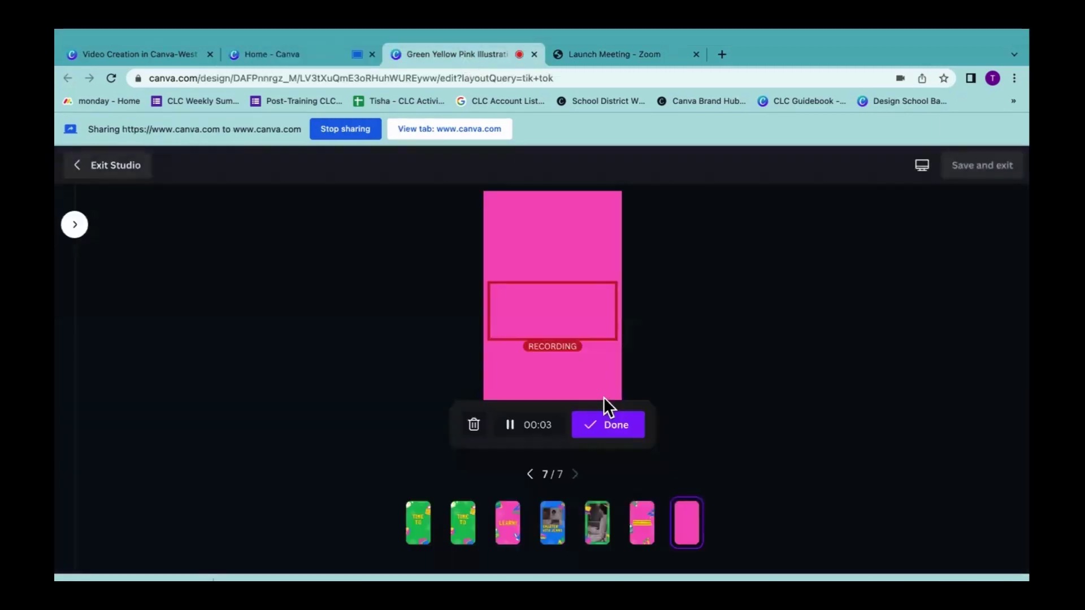
{"action": "left_click", "coordinate": [606, 428]}
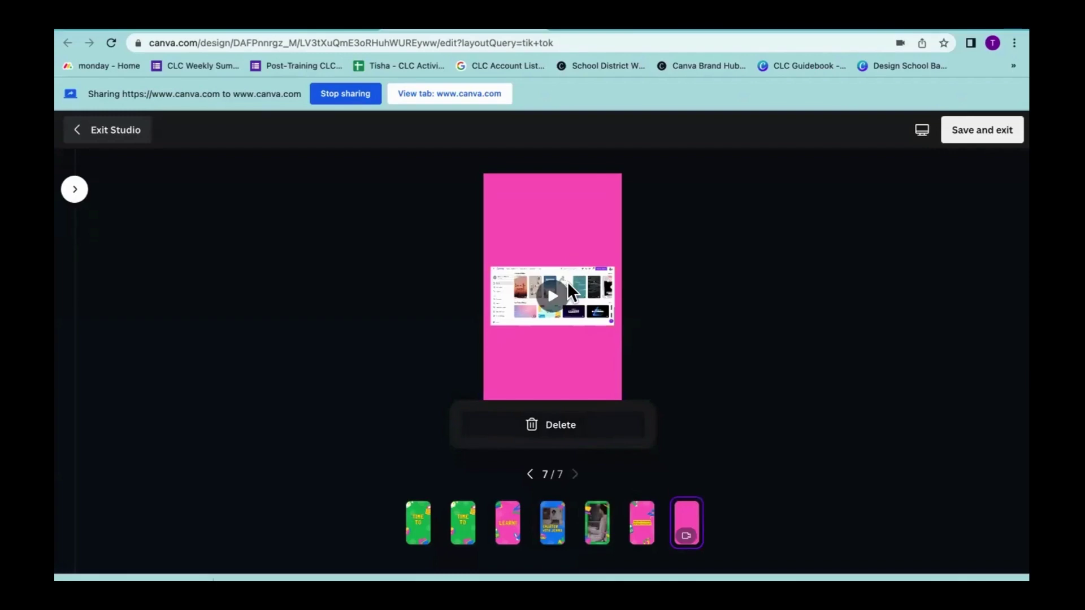
{"action": "left_click", "coordinate": [993, 130]}
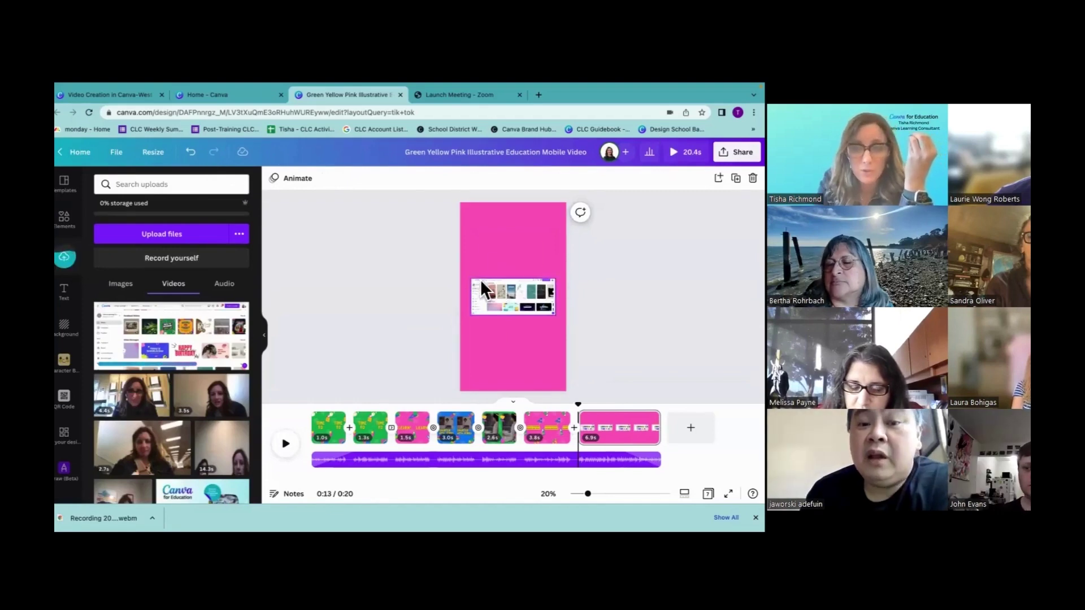
- Move the screen recording down to the lower part of page 7
{"action": "left_click", "coordinate": [483, 288]}
{"action": "mouse_move", "coordinate": [473, 279]}
{"action": "left_mouse_down"}
{"action": "mouse_move", "coordinate": [485, 262]}
{"action": "mouse_move", "coordinate": [489, 272]}
{"action": "left_mouse_up"}
{"action": "left_click_drag", "start_coordinate": [494, 329], "coordinate": [491, 339]}
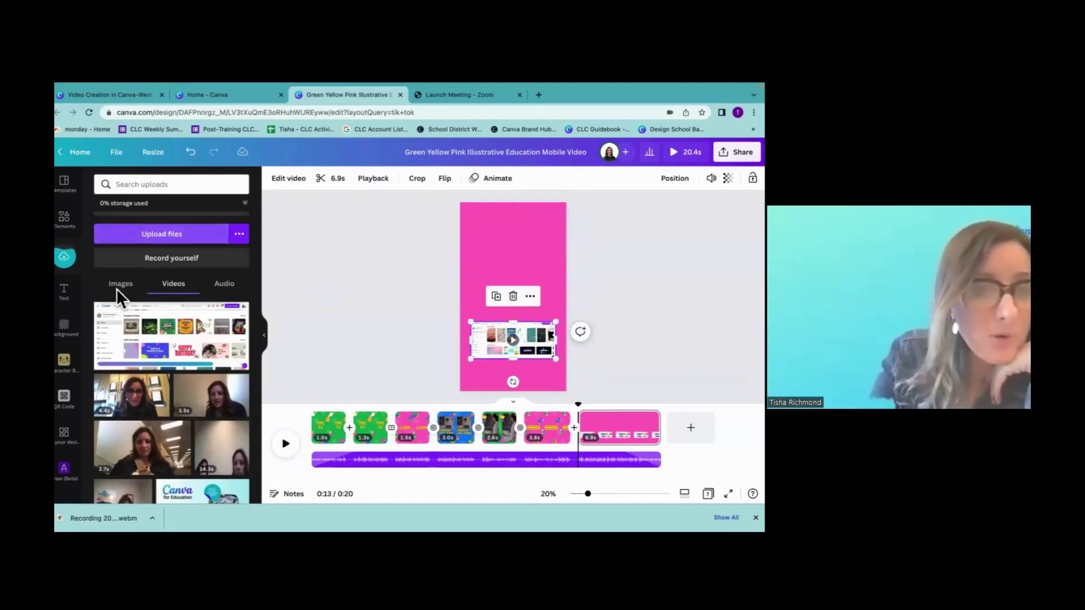
- Find the Frames category in Elements and add the desktop computer frame to page 7
{"action": "left_click", "coordinate": [66, 221]}
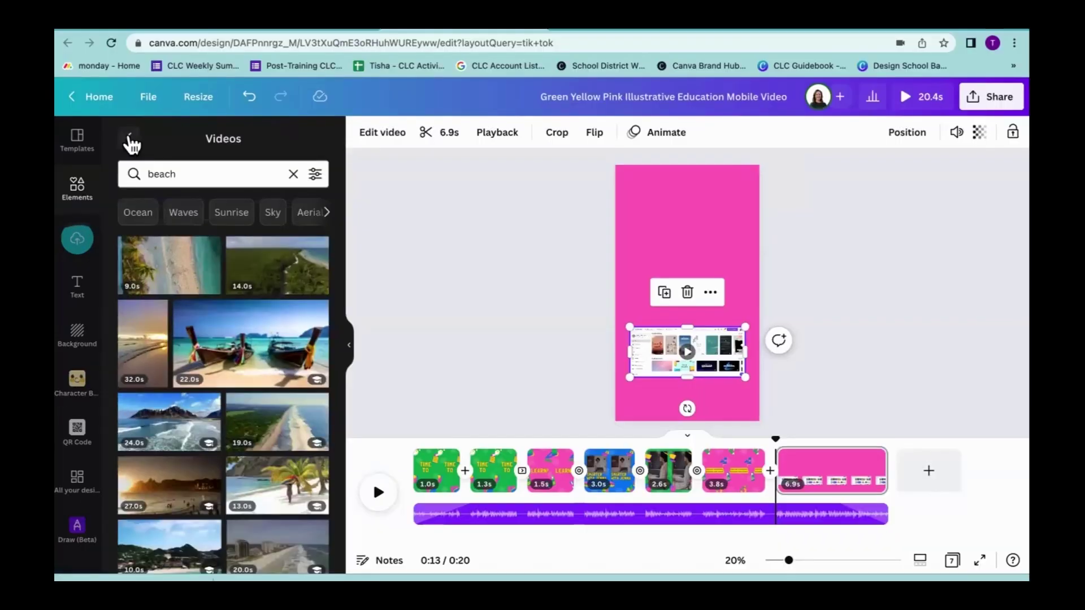
{"action": "left_click", "coordinate": [102, 182]}
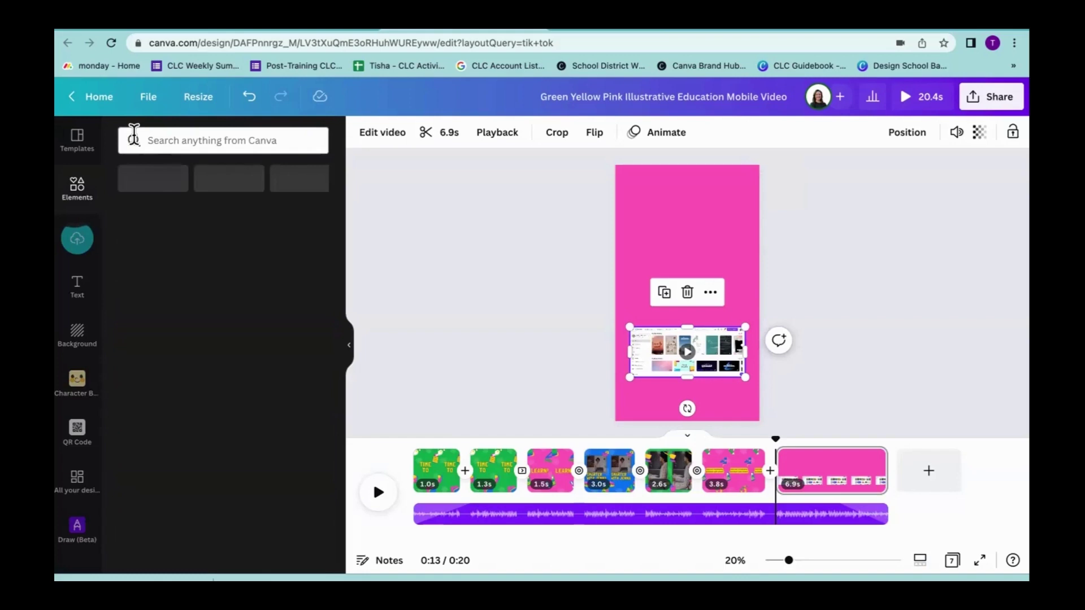
{"action": "left_click", "coordinate": [201, 139]}
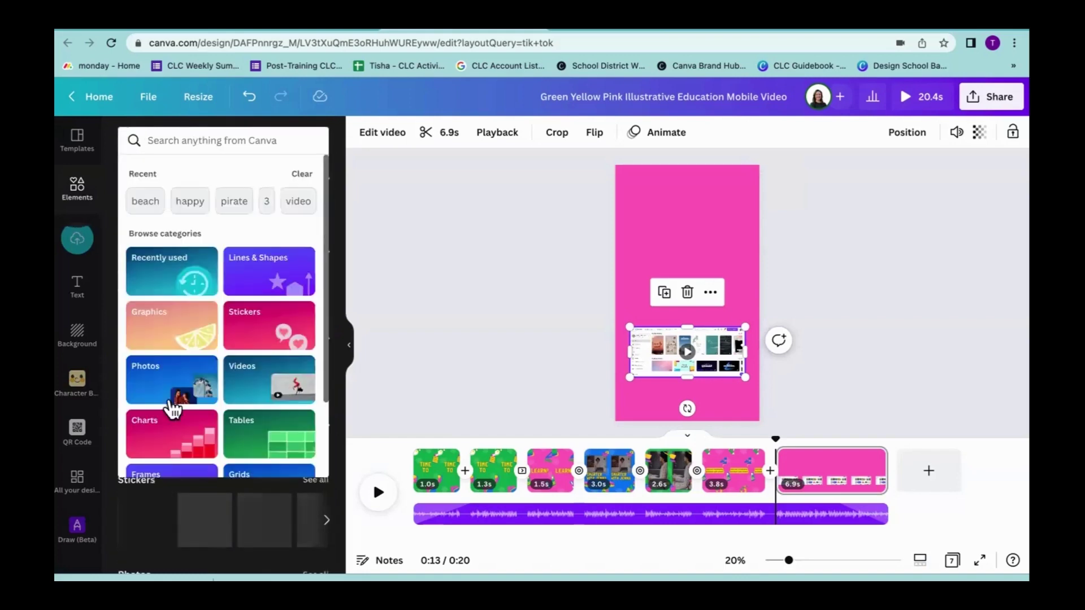
{"action": "scroll", "coordinate": [174, 407], "scroll_direction": "down", "scroll_amount": 2}
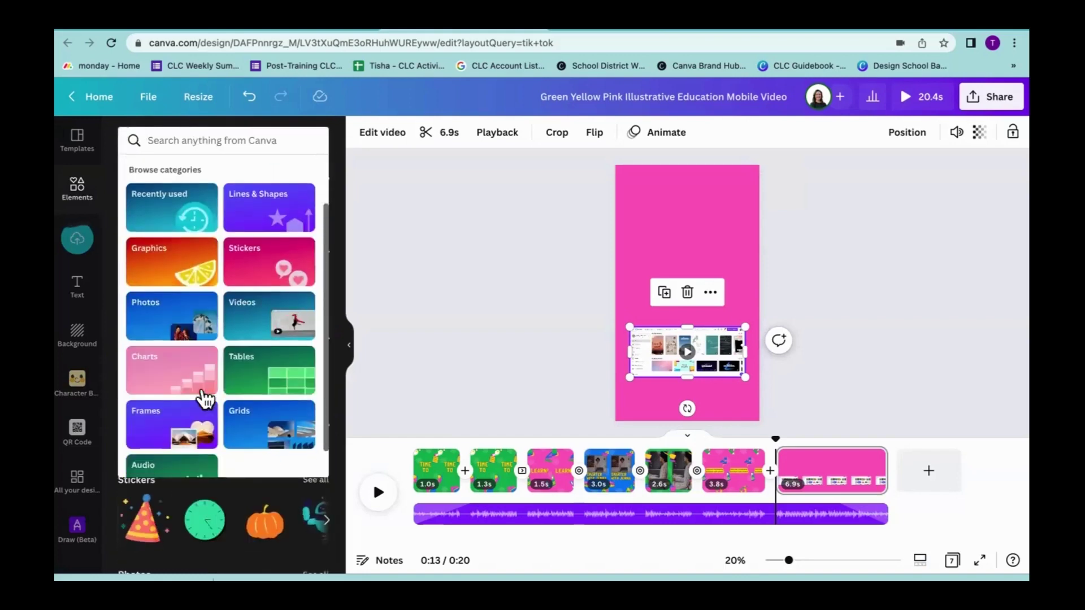
{"action": "scroll", "coordinate": [192, 390], "scroll_direction": "down", "scroll_amount": 1}
{"action": "left_click", "coordinate": [182, 368]}
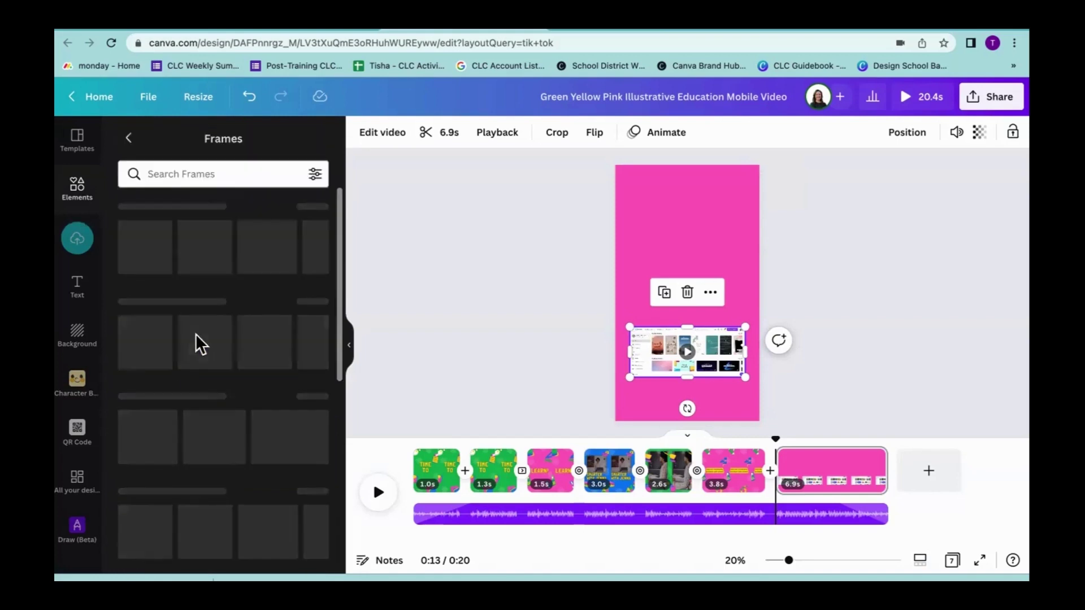
{"action": "scroll", "coordinate": [203, 353], "scroll_direction": "down", "scroll_amount": 5}
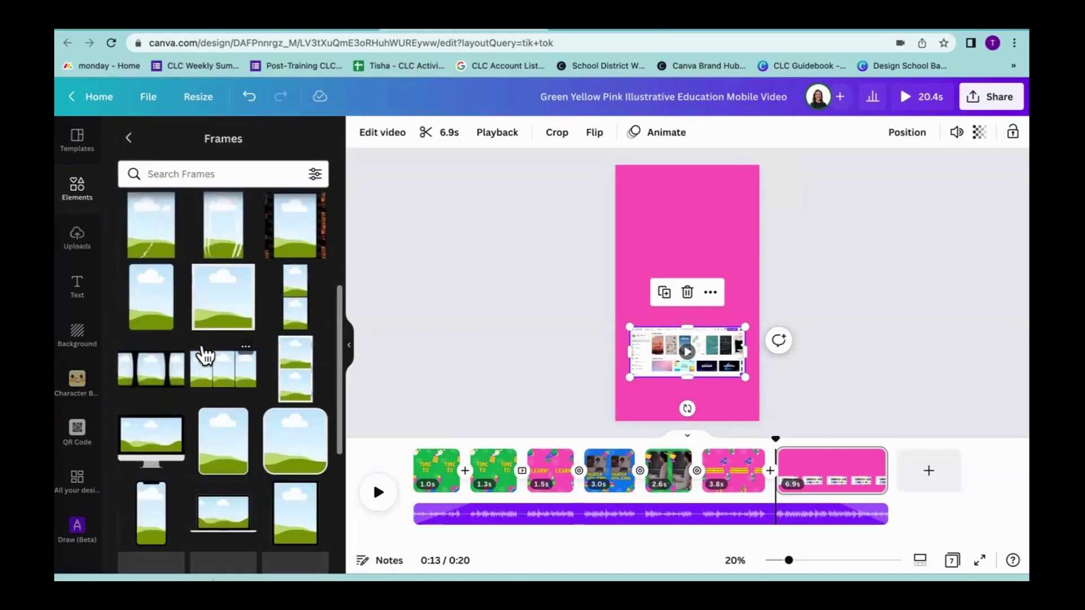
{"action": "scroll", "coordinate": [175, 328], "scroll_direction": "down", "scroll_amount": 3}
{"action": "left_click", "coordinate": [152, 288]}
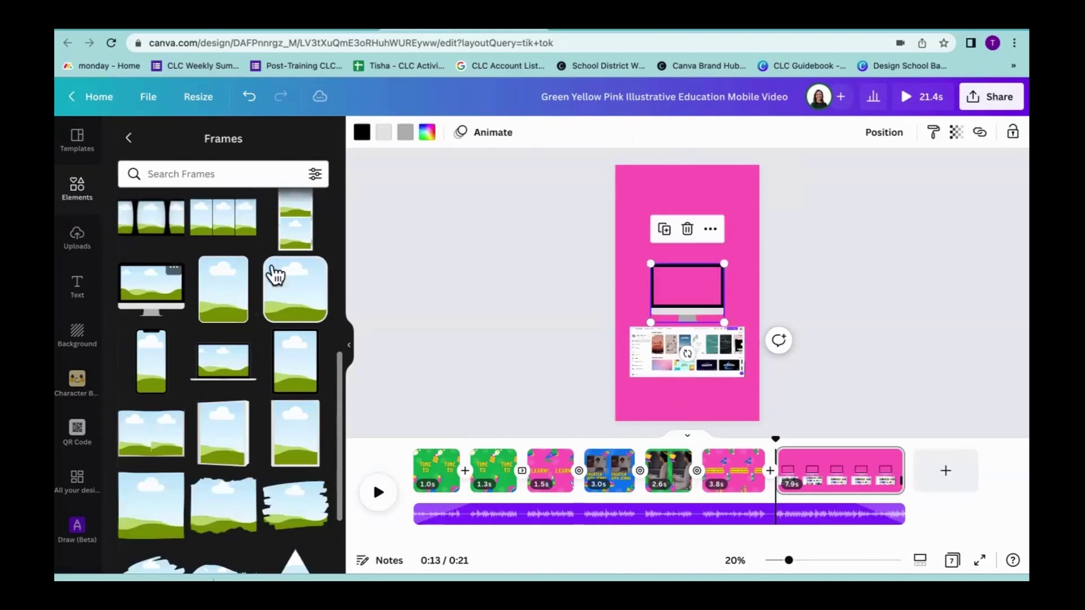
- Enlarge the computer frame to nearly the page width in the upper half and place the screen recording inside its display
{"action": "left_click_drag", "start_coordinate": [650, 263], "coordinate": [563, 202]}
{"action": "left_click_drag", "start_coordinate": [685, 235], "coordinate": [720, 226]}
{"action": "left_click_drag", "start_coordinate": [606, 191], "coordinate": [623, 208]}
{"action": "left_click_drag", "start_coordinate": [673, 242], "coordinate": [663, 237]}
{"action": "left_click_drag", "start_coordinate": [670, 355], "coordinate": [684, 247]}
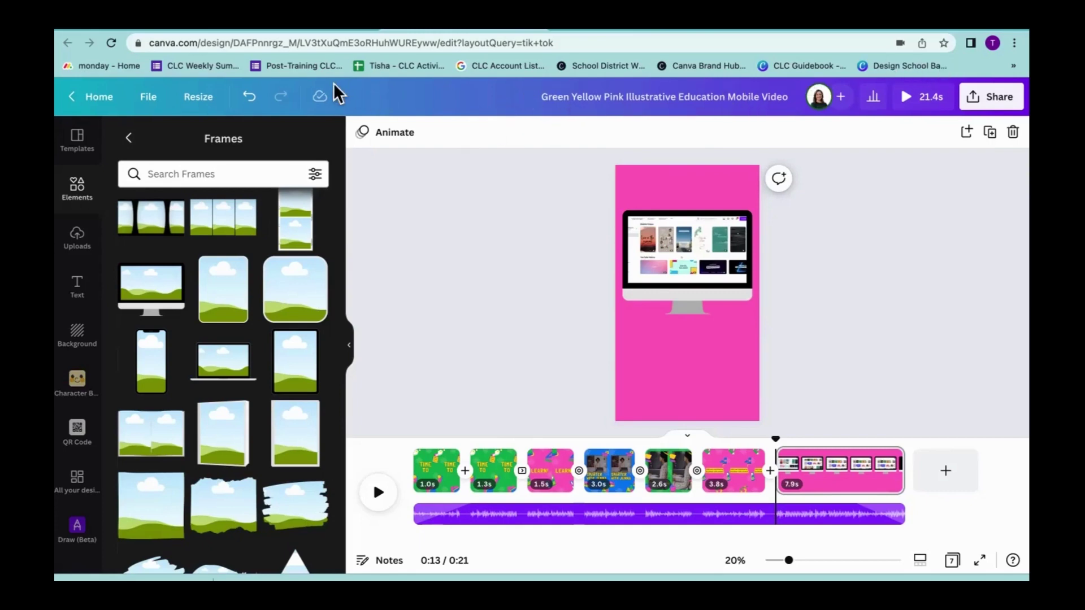
- Switch to the "Video Creation in Canva-West Contra Costa" presentation and open its Present and record studio
{"action": "left_click", "coordinate": [169, 28]}
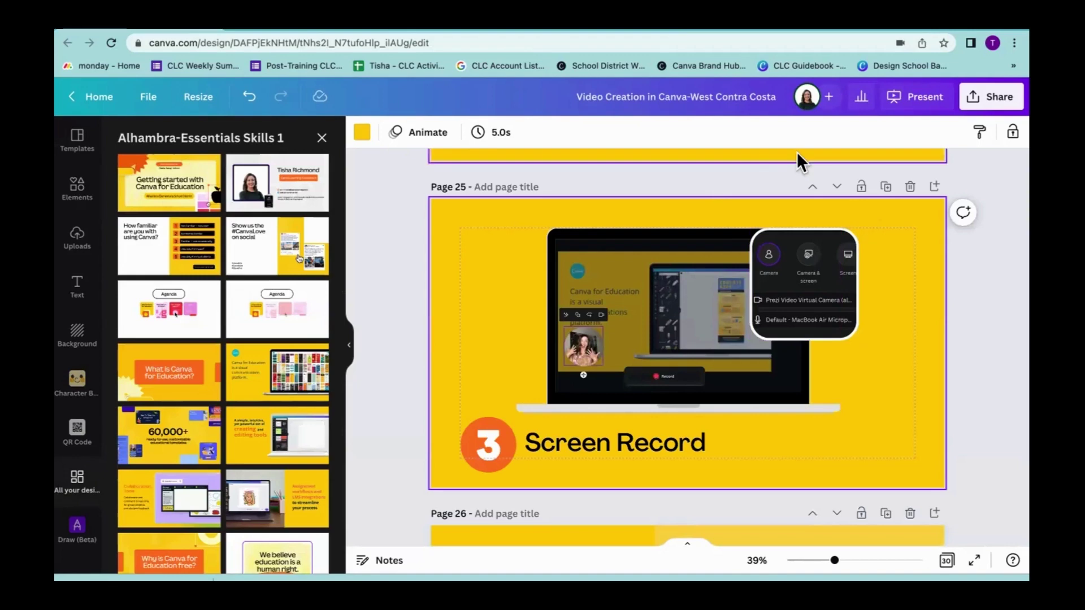
{"action": "left_click", "coordinate": [974, 103]}
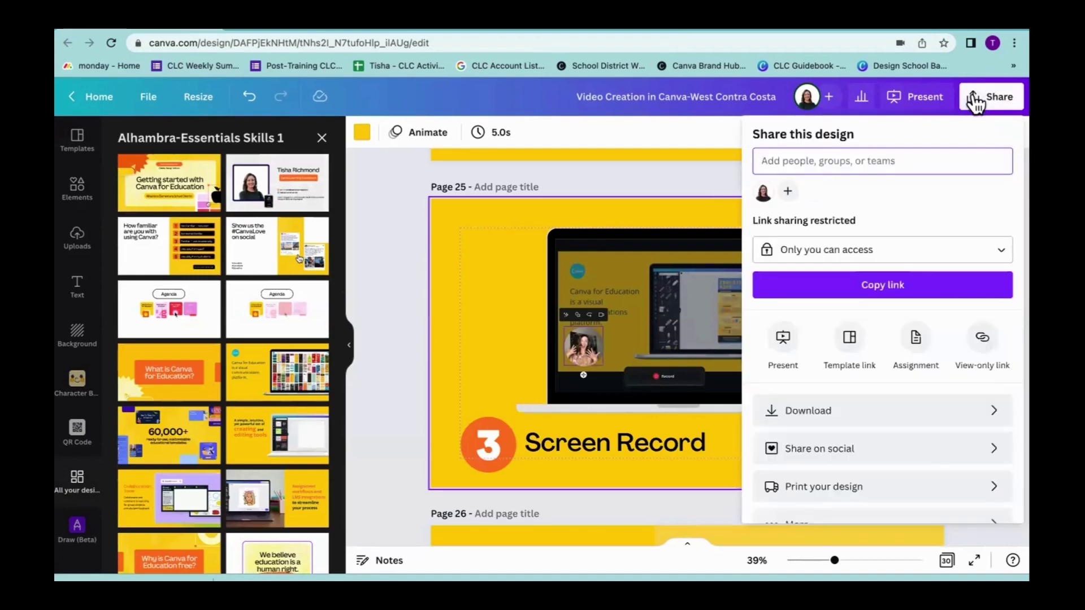
{"action": "scroll", "coordinate": [880, 447], "scroll_direction": "down", "scroll_amount": 1}
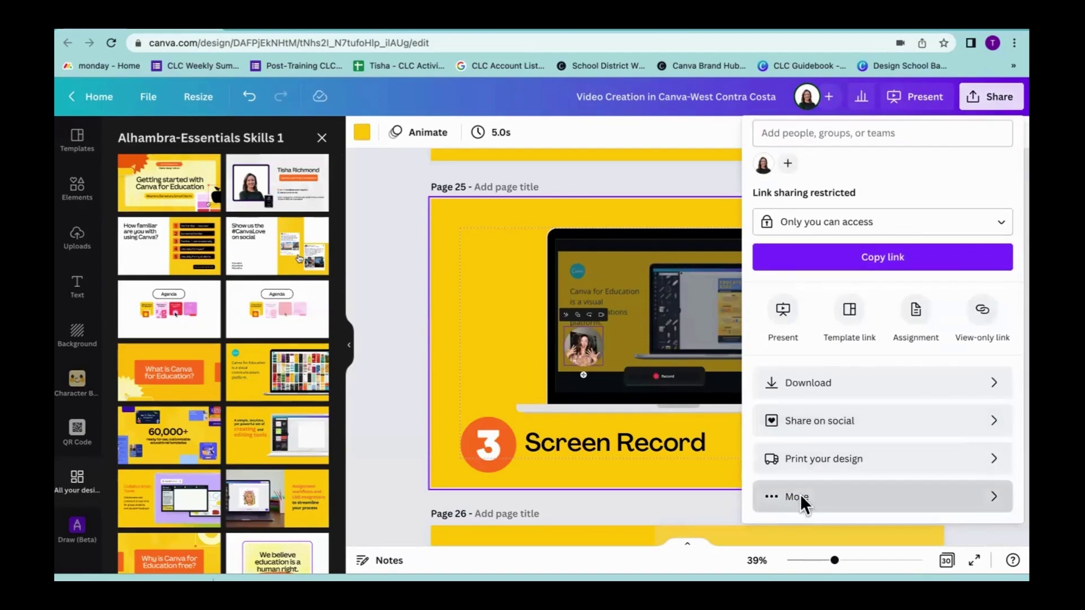
{"action": "left_click", "coordinate": [799, 497]}
{"action": "left_click", "coordinate": [775, 261]}
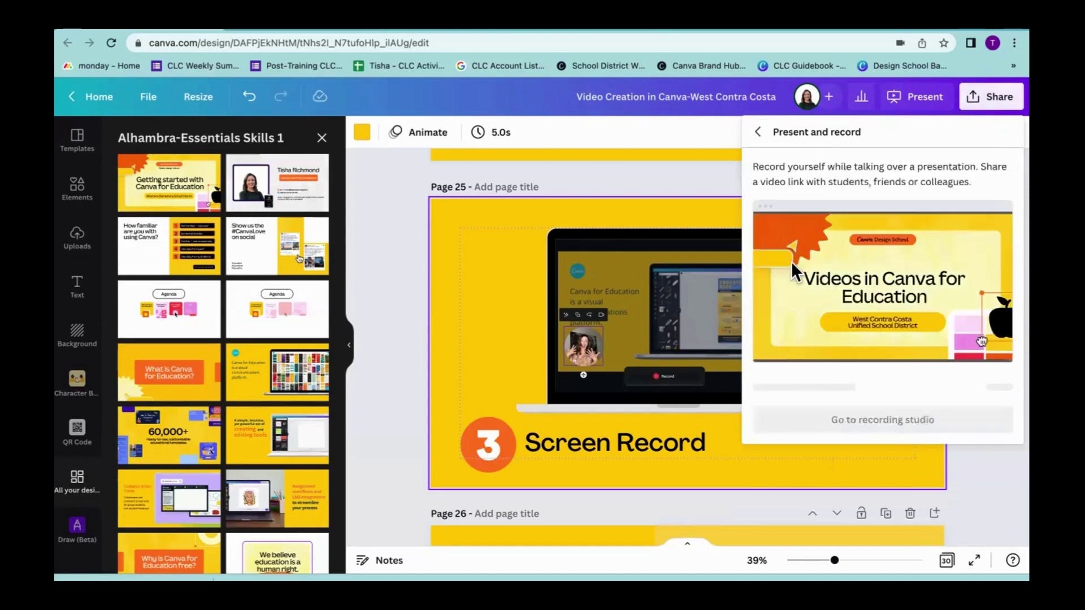
{"action": "left_click", "coordinate": [843, 401]}
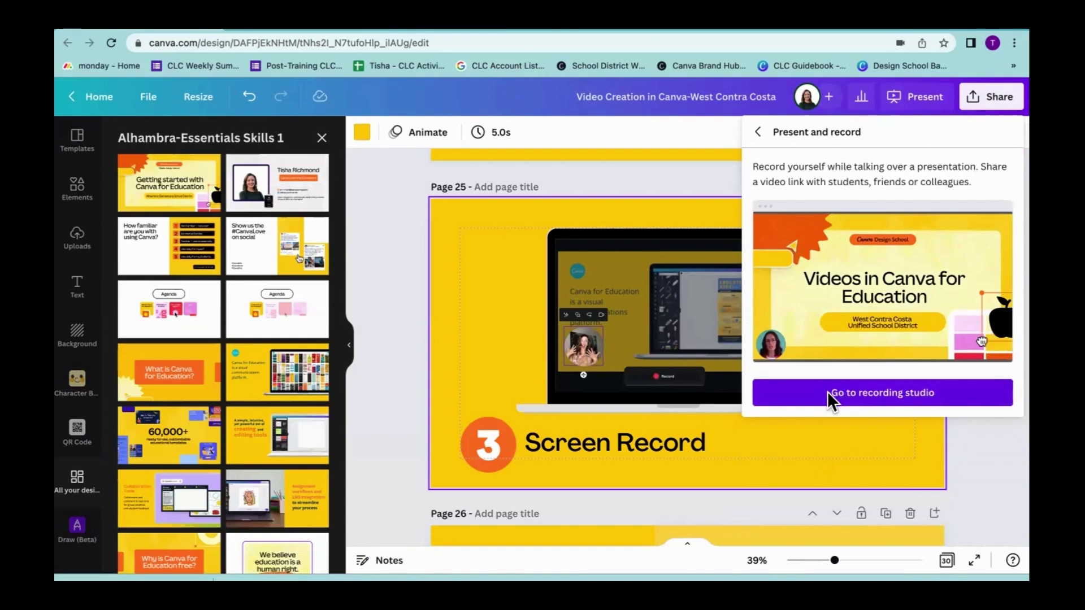
{"action": "left_click", "coordinate": [834, 391]}
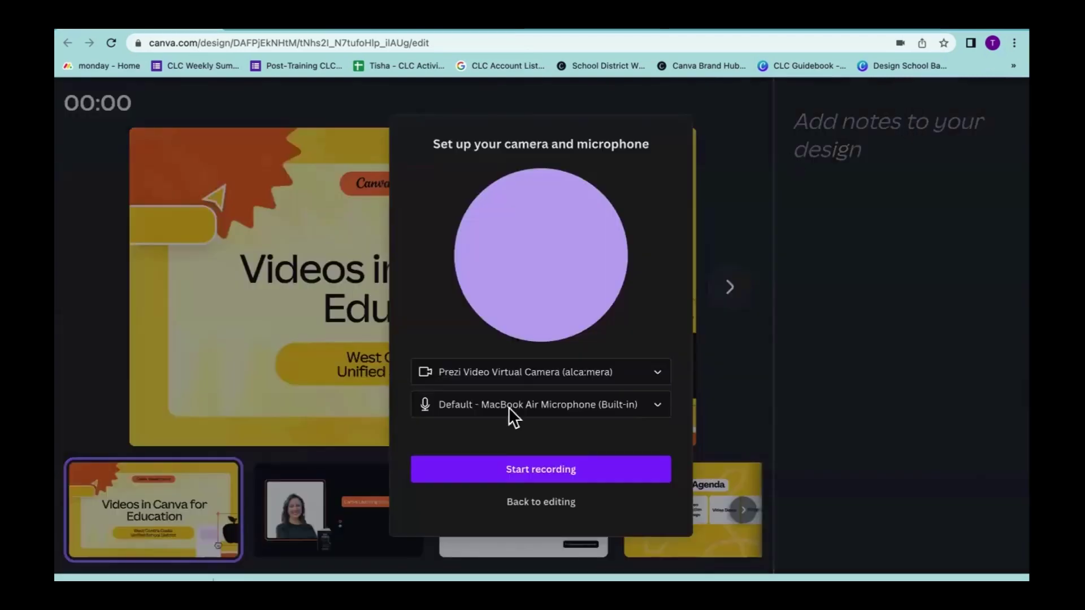
- Start recording the presentation with the camera on and advance through the slides to the Agenda slide
{"action": "left_click", "coordinate": [514, 473]}
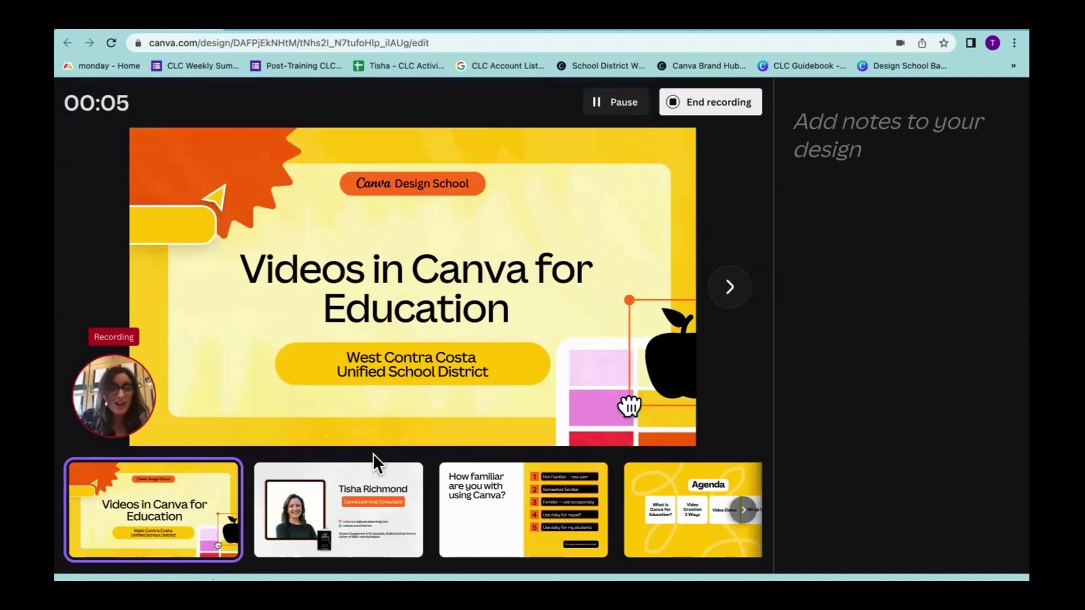
{"action": "left_click", "coordinate": [360, 482]}
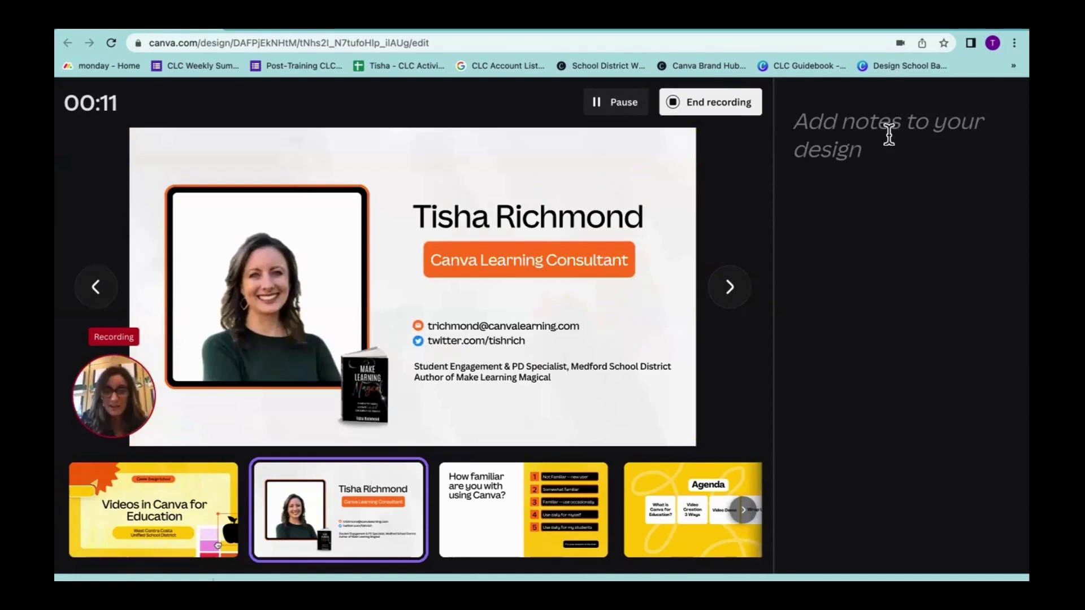
{"action": "left_click", "coordinate": [525, 480]}
{"action": "left_click", "coordinate": [681, 473]}
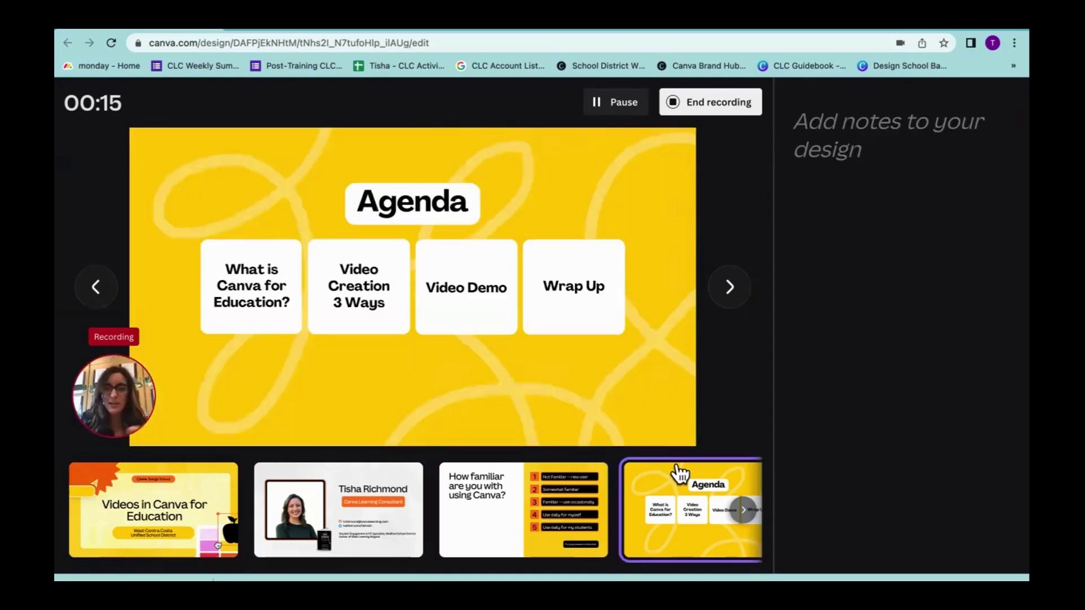